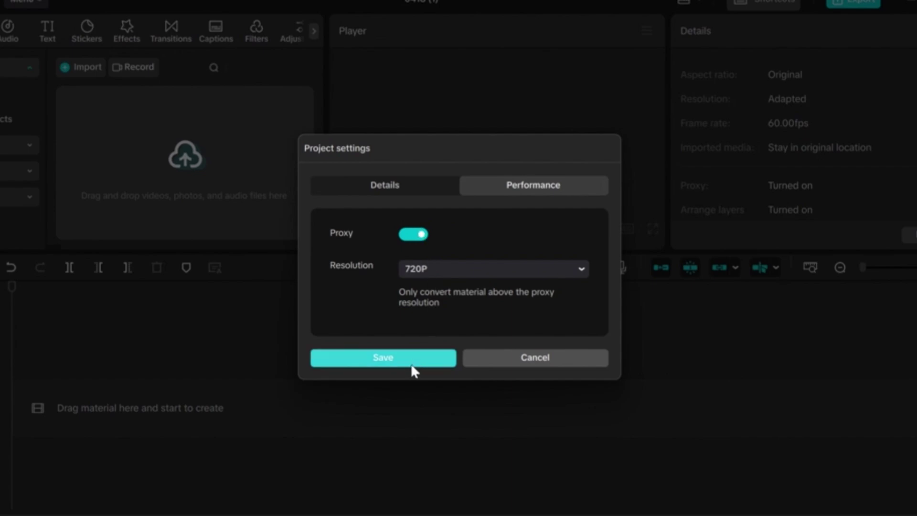
# Save the project settings with a 720P proxy and import the image and video files from the Downloads folder.
pyautogui.click(411, 364)
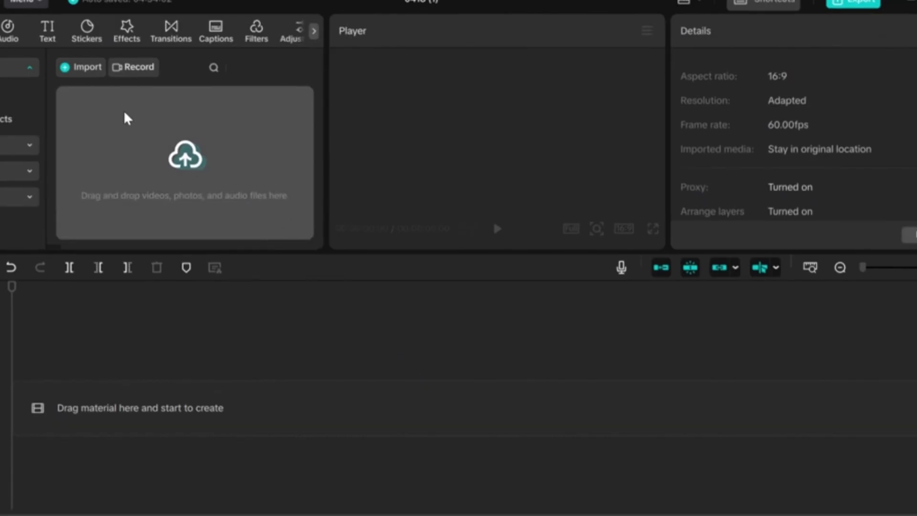
pyautogui.click(73, 66)
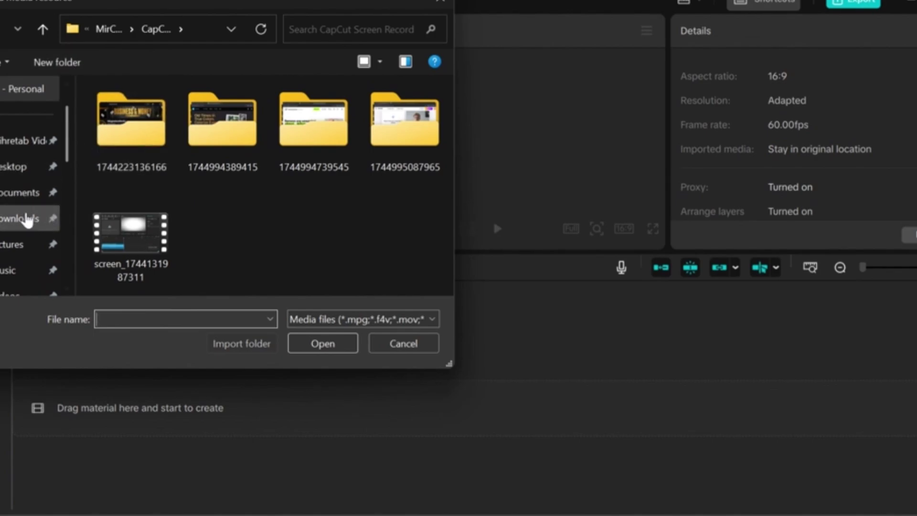
pyautogui.click(23, 221)
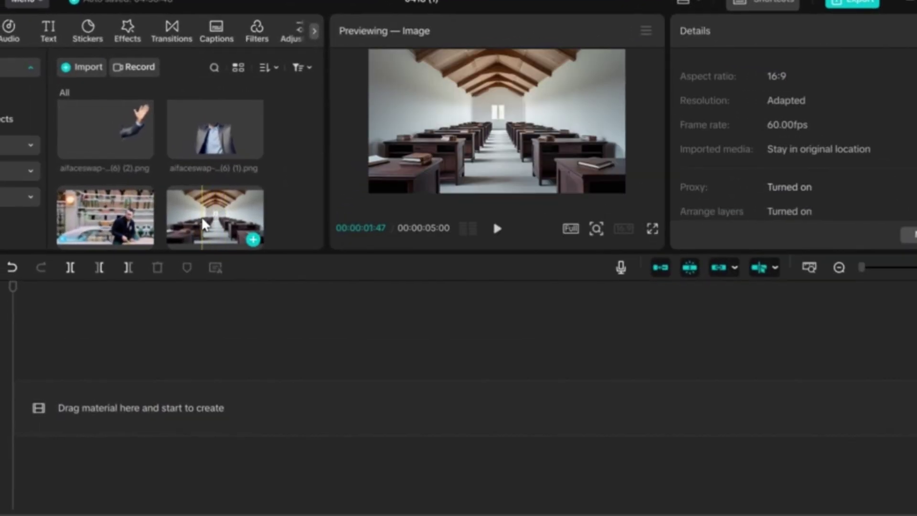
# Place the Leonardo_Phoenix room image at the start of the timeline and shift its colour temperature towards blue.
pyautogui.moveTo(203, 224); pyautogui.dragTo(84, 393)
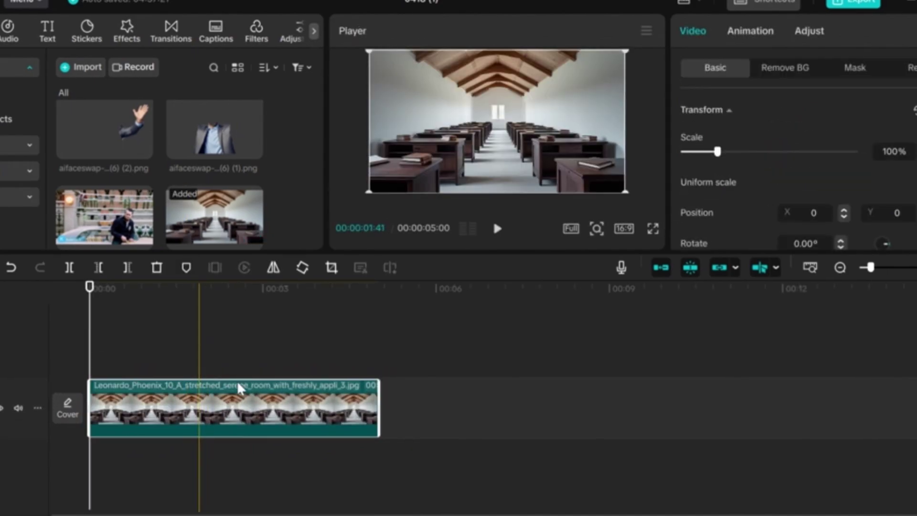
pyautogui.click(807, 30)
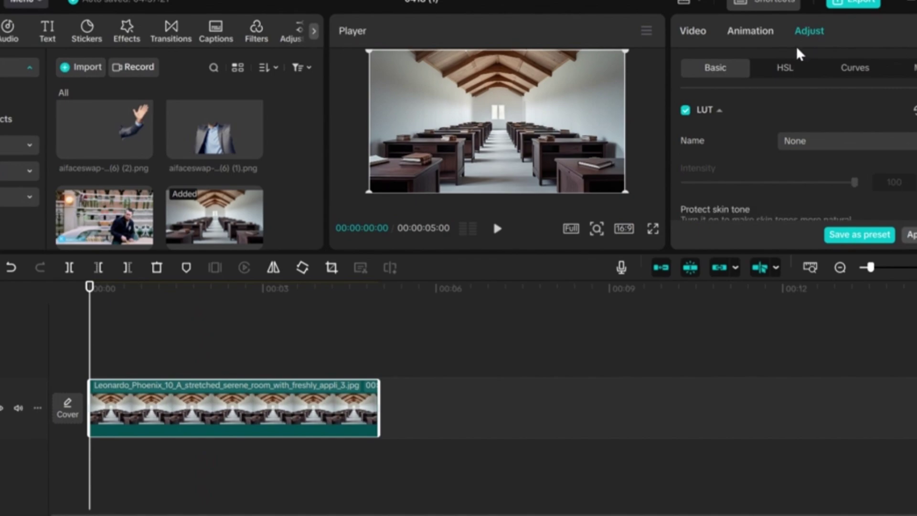
pyautogui.scroll(-3, 751, 161)
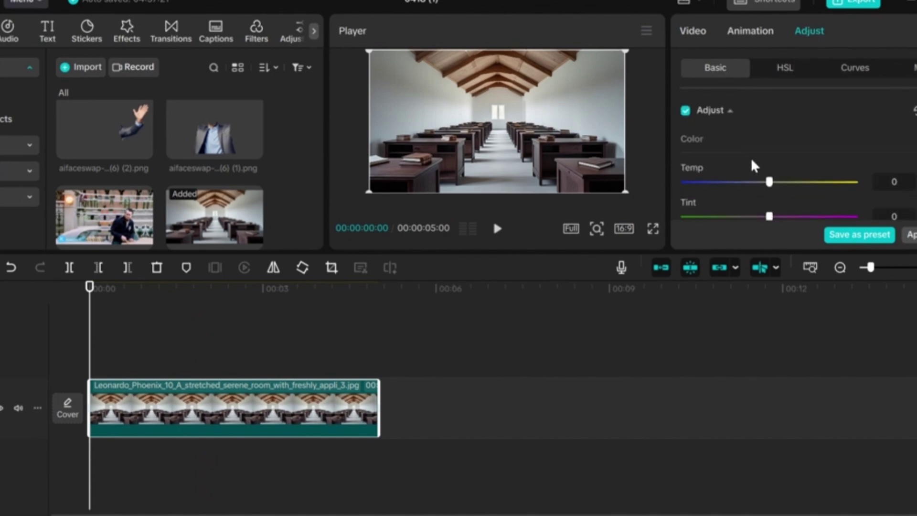
pyautogui.scroll(-2, 751, 161)
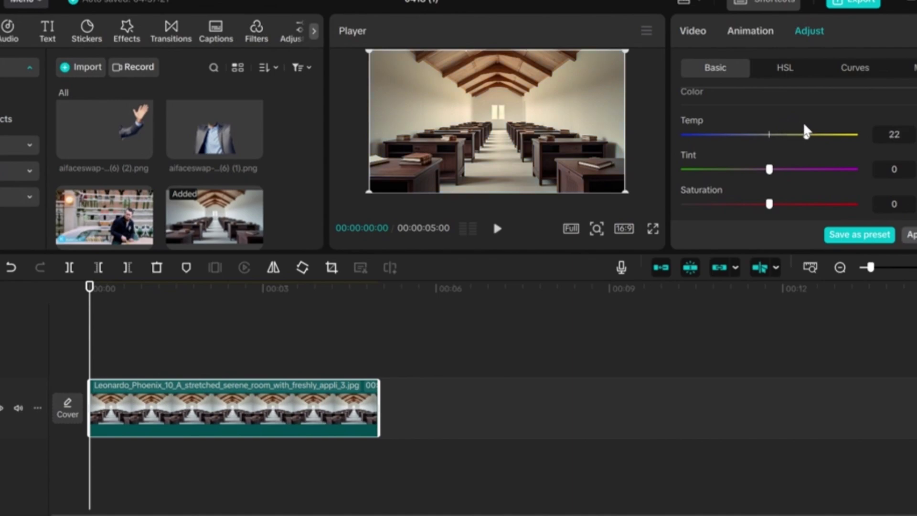
pyautogui.moveTo(805, 133); pyautogui.dragTo(731, 135)
# Set the room image's exposure to 11 and clarity to 71, adjusting the light sliders between them to darken it.
pyautogui.moveTo(746, 156); pyautogui.dragTo(787, 171)
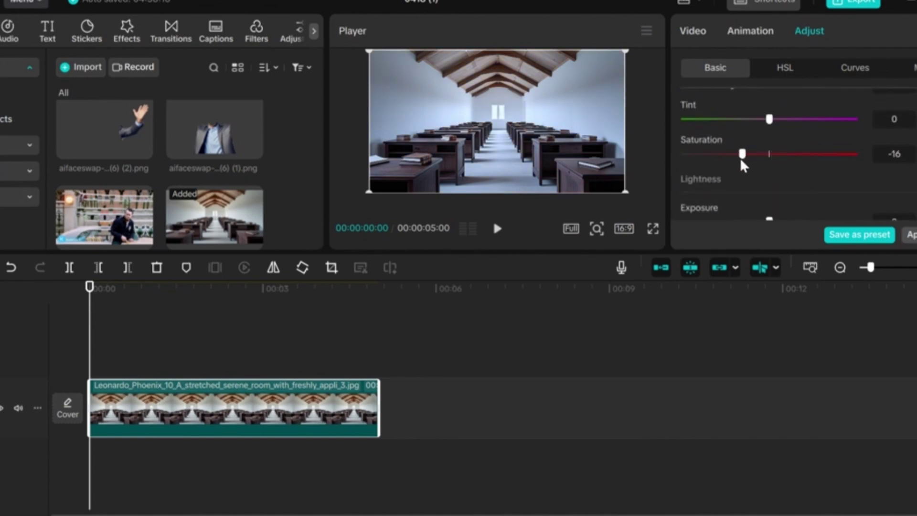
pyautogui.scroll(-1, 741, 162)
pyautogui.scroll(-1, 764, 141)
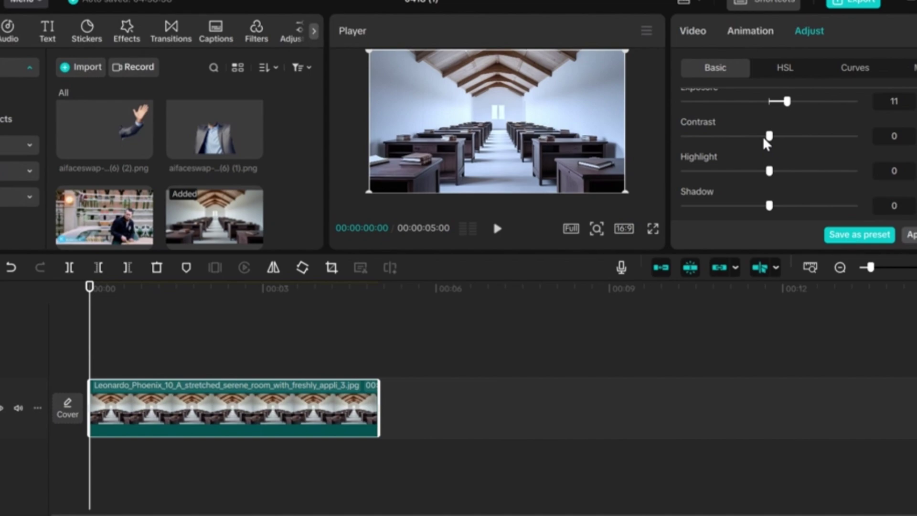
pyautogui.moveTo(766, 137); pyautogui.dragTo(725, 191)
pyautogui.scroll(-2, 740, 172)
pyautogui.moveTo(769, 144); pyautogui.dragTo(841, 130)
pyautogui.scroll(-1, 728, 158)
pyautogui.scroll(-1, 729, 158)
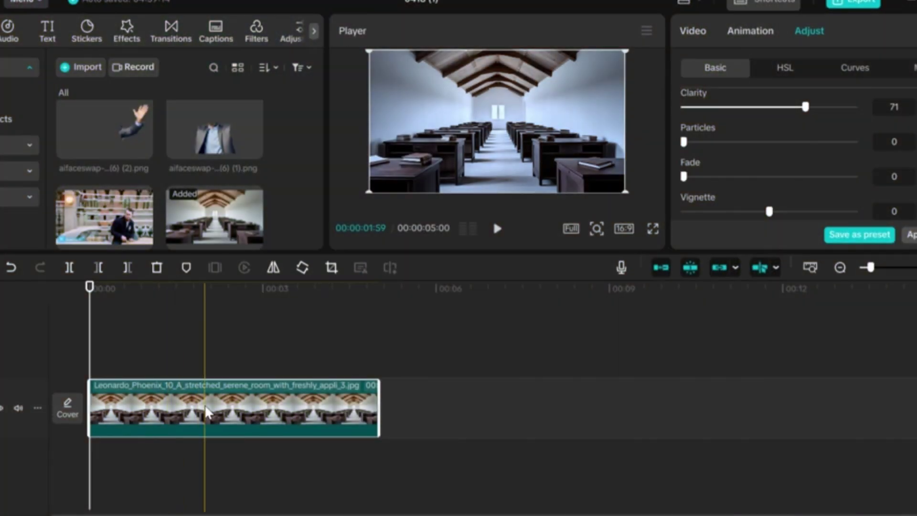
# Place 1744937121017.jpg on a track above the room image from the timeline start and mirror it.
pyautogui.scroll(-5, 154, 234)
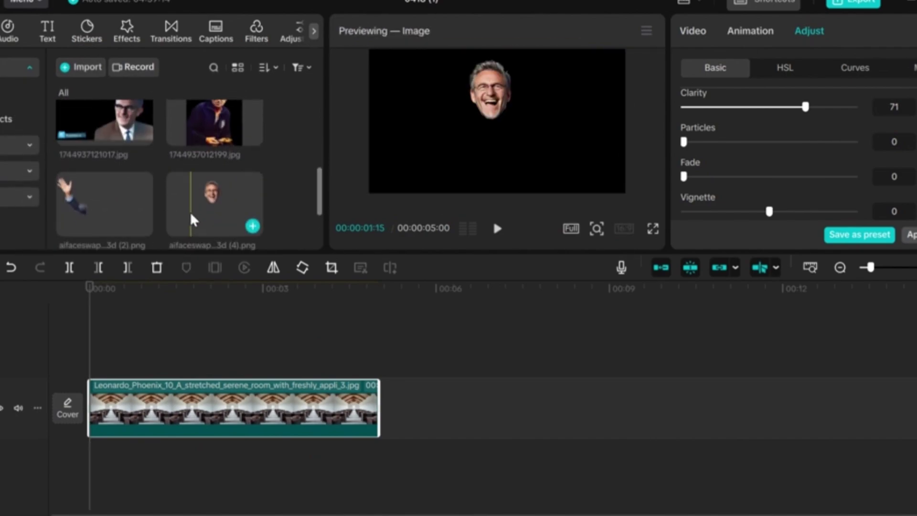
pyautogui.scroll(1, 193, 219)
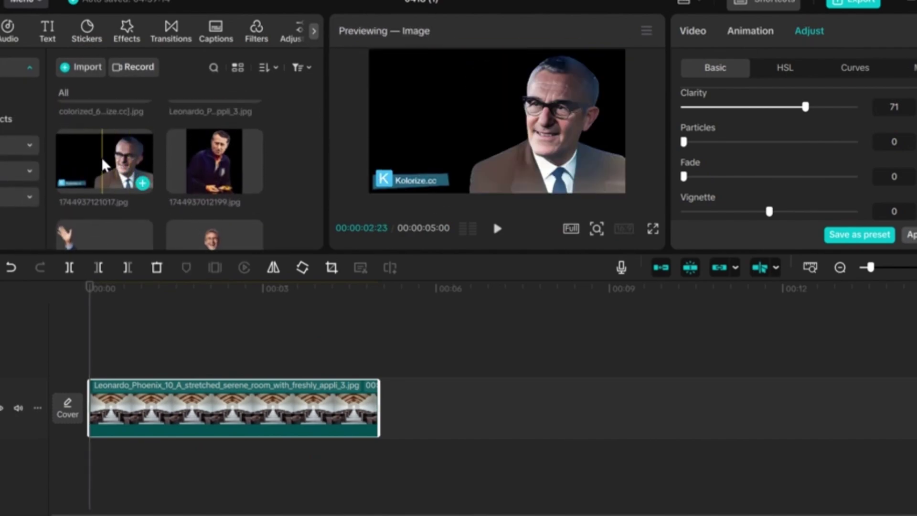
pyautogui.moveTo(103, 163); pyautogui.dragTo(90, 344)
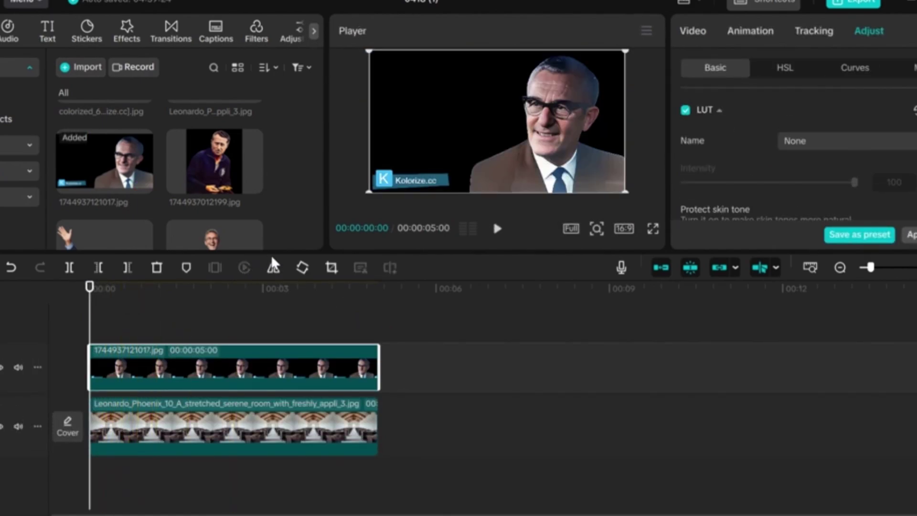
pyautogui.click(274, 268)
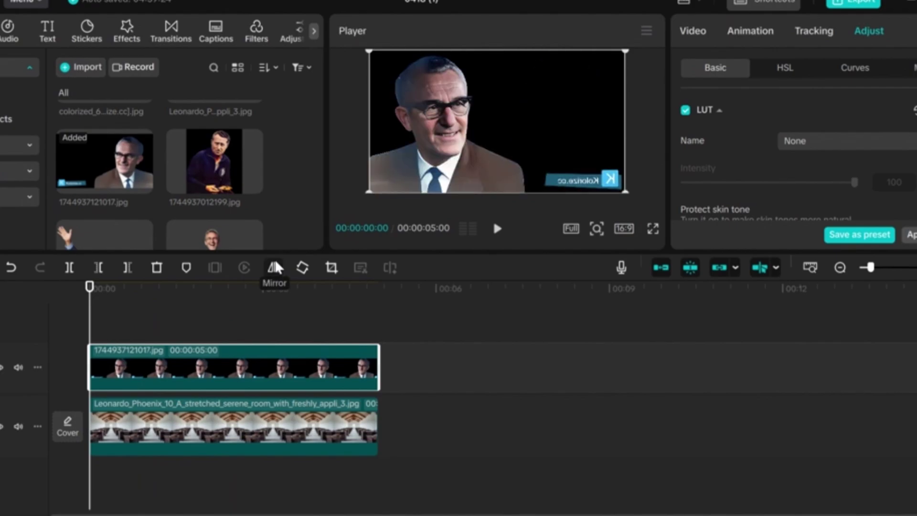
# Crop the empty side and the Kolorize.cc logo off the portrait of the man with glasses.
pyautogui.click(331, 268)
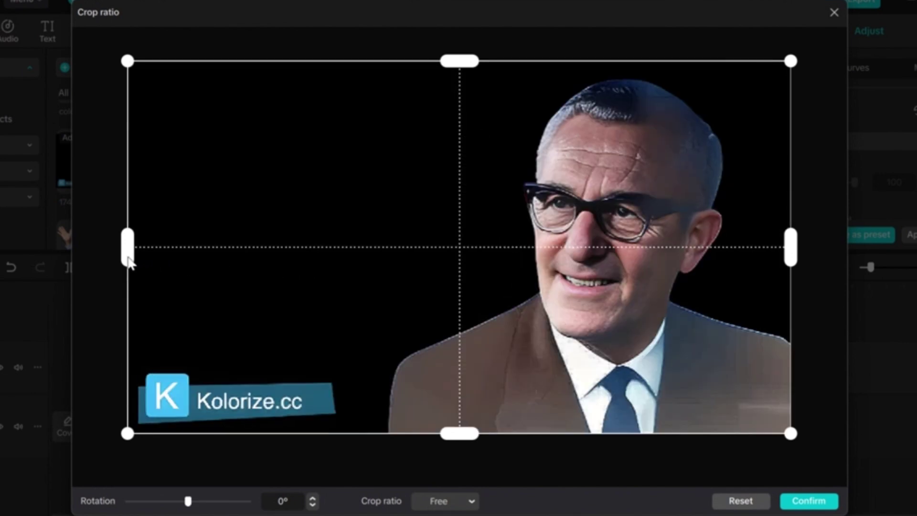
pyautogui.moveTo(129, 260); pyautogui.dragTo(347, 262)
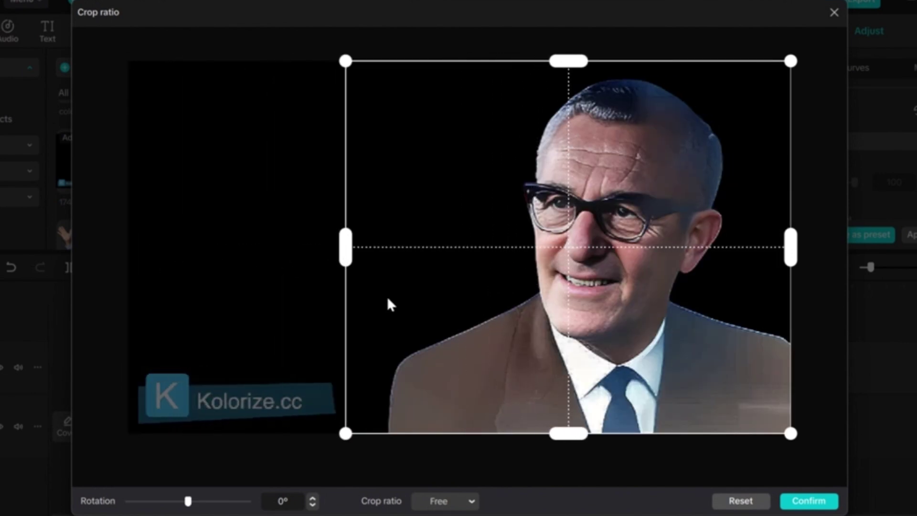
pyautogui.click(798, 502)
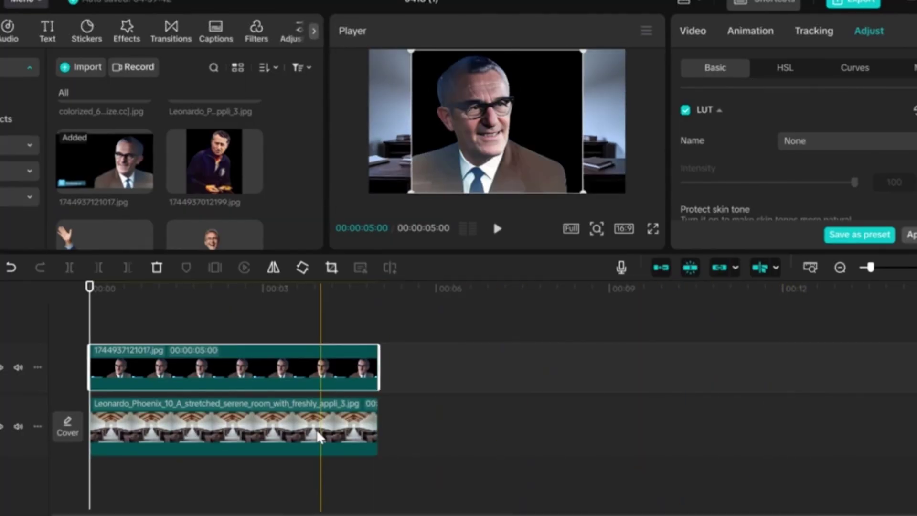
# Remove the background of the man with glasses with Auto removal and move him left to about X -782.
pyautogui.click(789, 67)
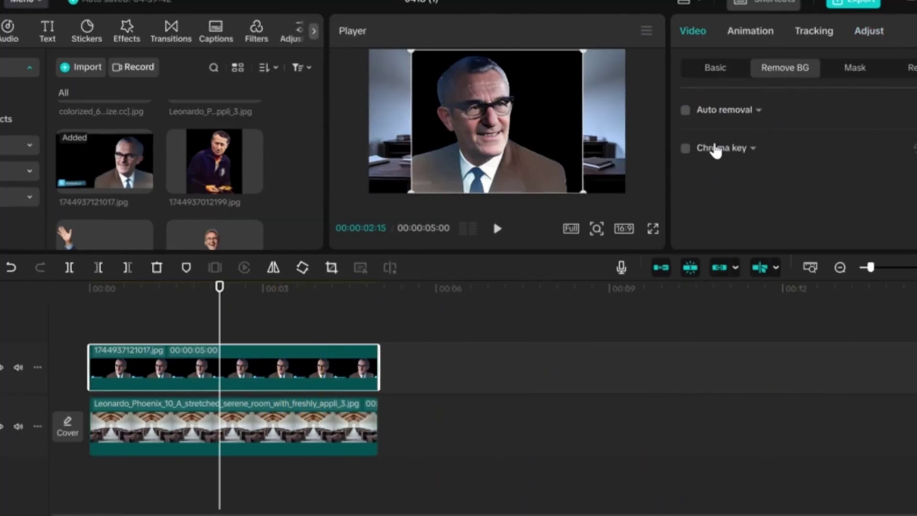
pyautogui.click(685, 111)
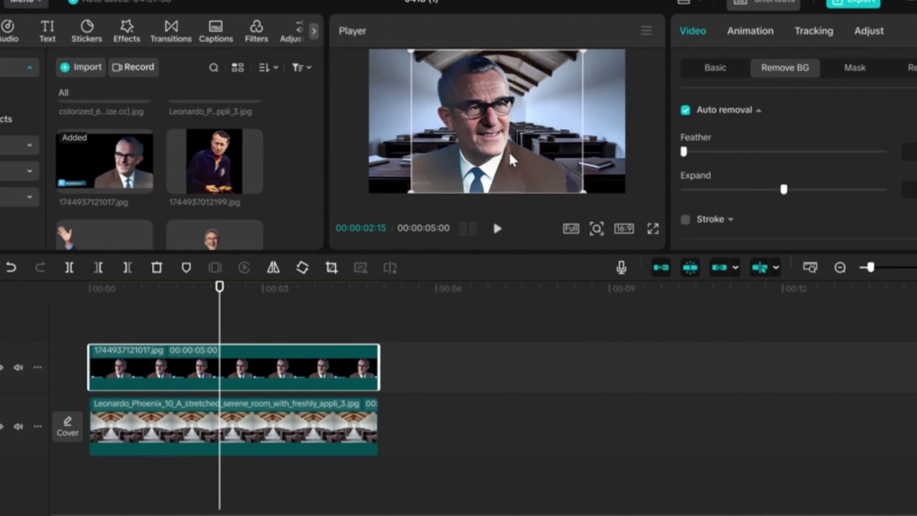
pyautogui.moveTo(509, 150); pyautogui.dragTo(460, 153)
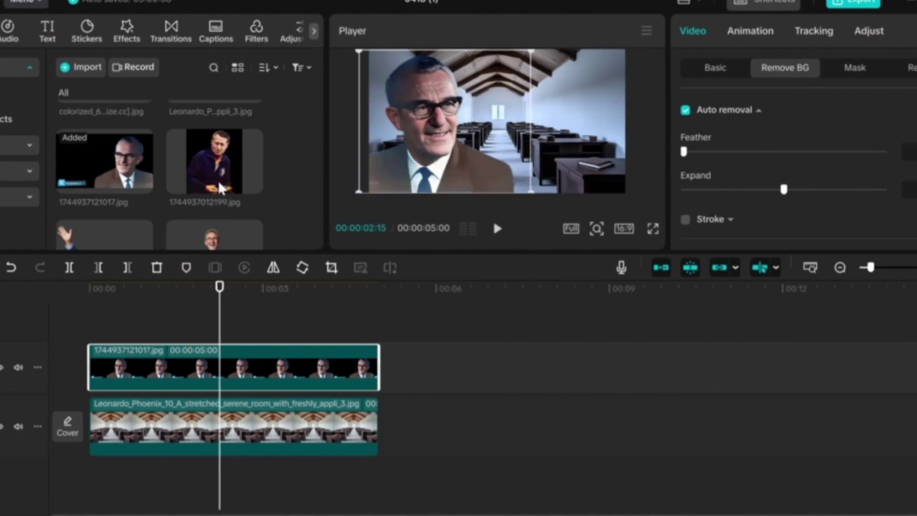
# Place 1744937012199.jpg on a new track above the first portrait from the timeline start and mirror it.
pyautogui.click(216, 163)
pyautogui.moveTo(216, 162); pyautogui.dragTo(90, 312)
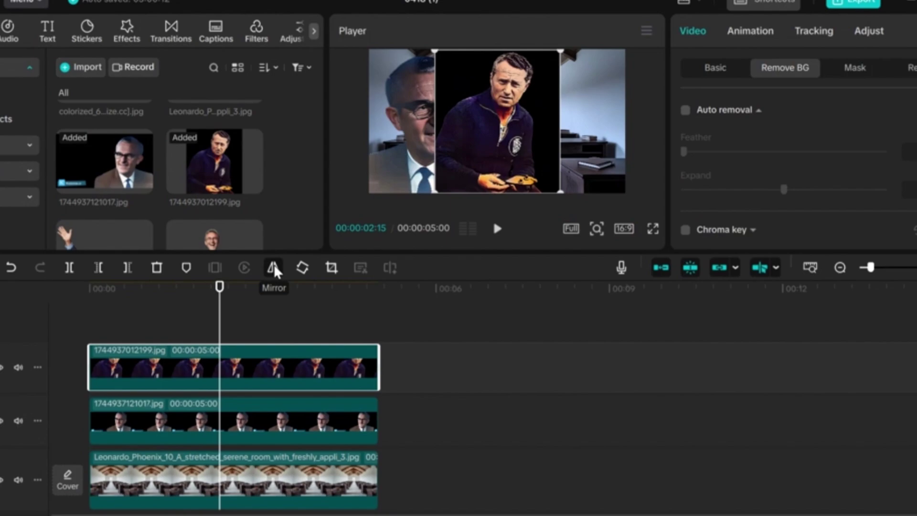
pyautogui.click(273, 269)
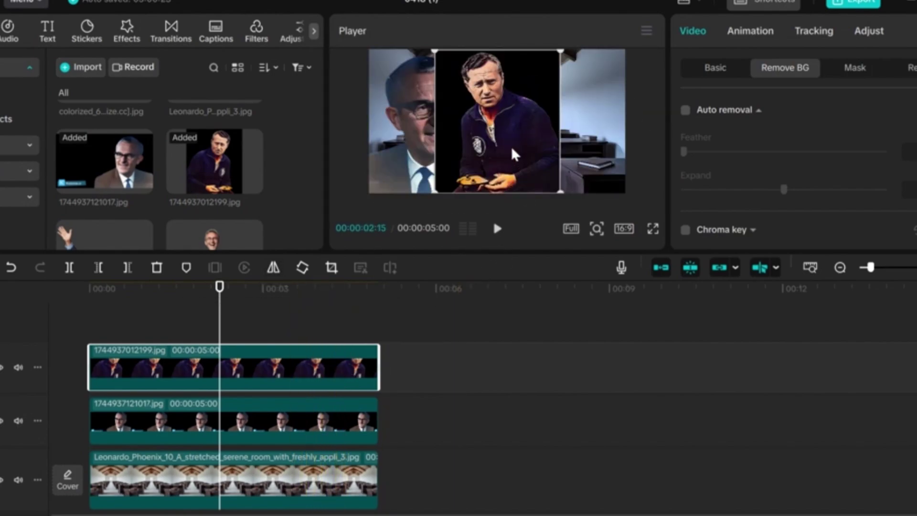
# Tilt the second portrait about 8.16° on the right side of the frame and remove its background with Auto removal.
pyautogui.moveTo(512, 146); pyautogui.dragTo(513, 121)
pyautogui.moveTo(497, 187); pyautogui.dragTo(484, 187)
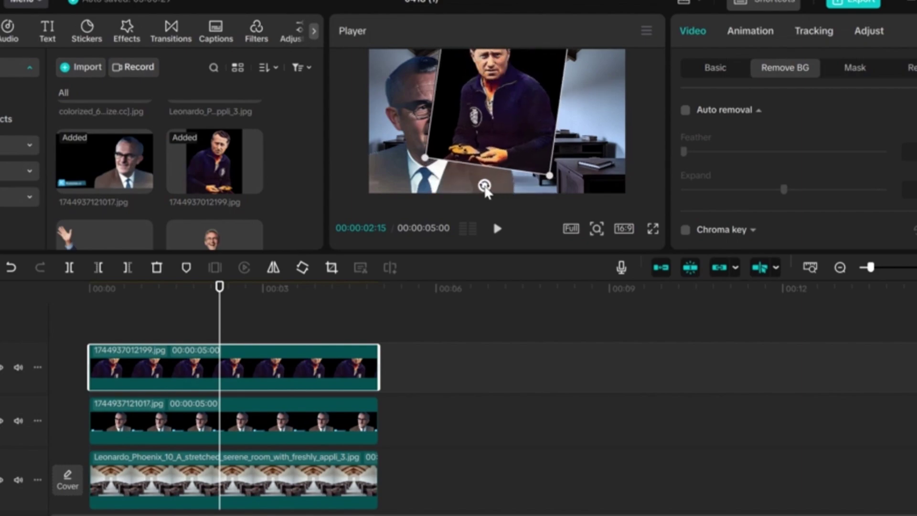
pyautogui.moveTo(507, 96); pyautogui.dragTo(578, 137)
pyautogui.click(685, 109)
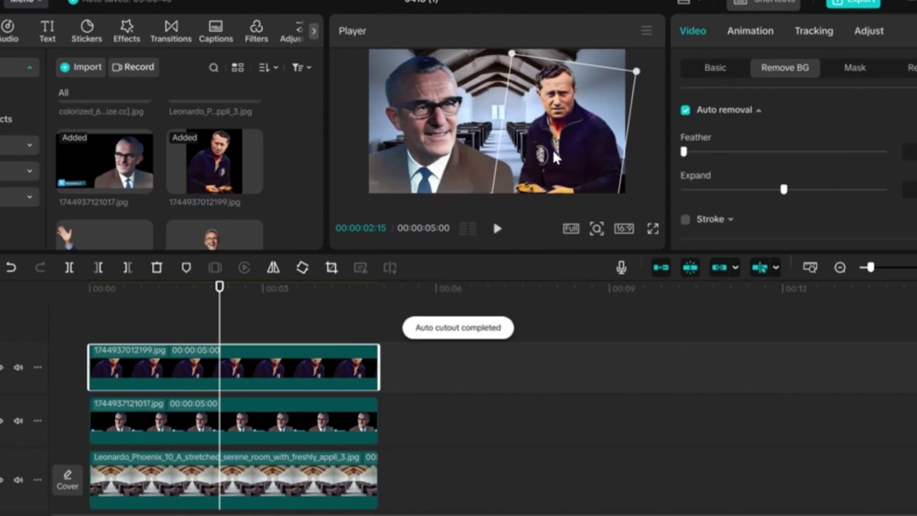
# Scale the man in the navy top to 153% and reposition him in the lower right of the frame.
pyautogui.click(715, 67)
pyautogui.moveTo(718, 151); pyautogui.dragTo(732, 151)
pyautogui.moveTo(572, 134)
pyautogui.mouseDown()
pyautogui.moveTo(576, 155)
pyautogui.moveTo(573, 146)
pyautogui.mouseUp()
pyautogui.scroll(3, 910, 146)
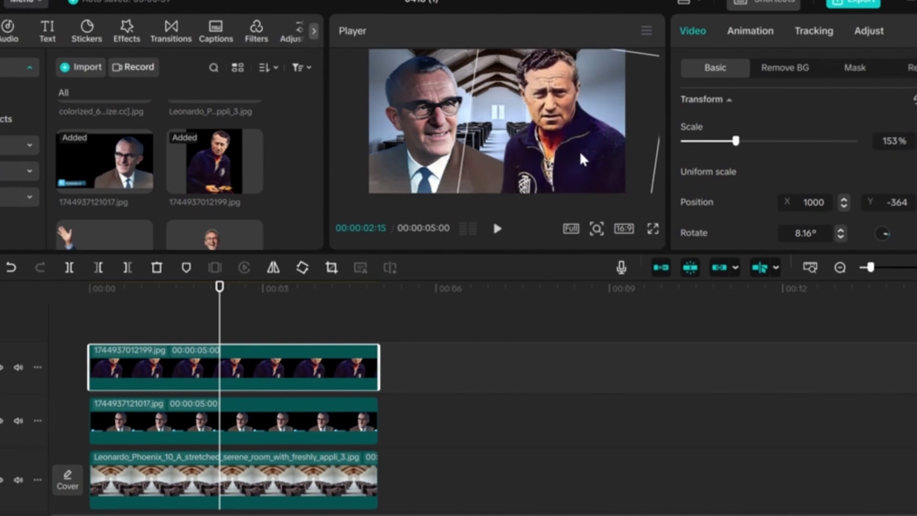
# Scale the man with glasses to 90% and place him in the frame's lower left at about X -916, Y -111.
pyautogui.click(410, 148)
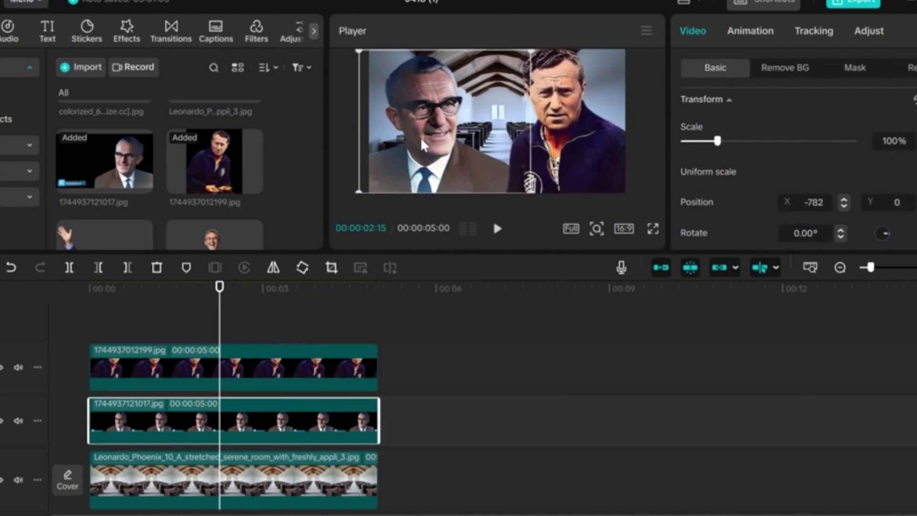
pyautogui.moveTo(422, 146); pyautogui.dragTo(473, 124)
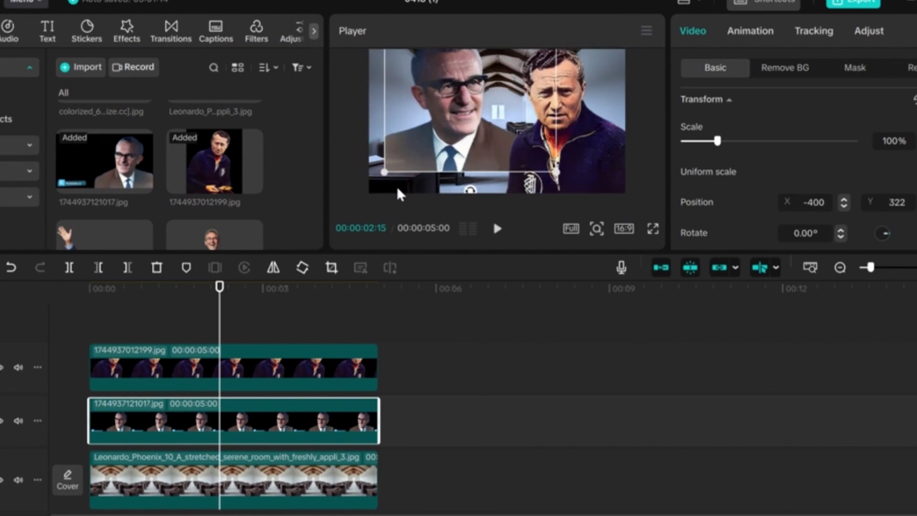
pyautogui.moveTo(398, 167); pyautogui.dragTo(430, 174)
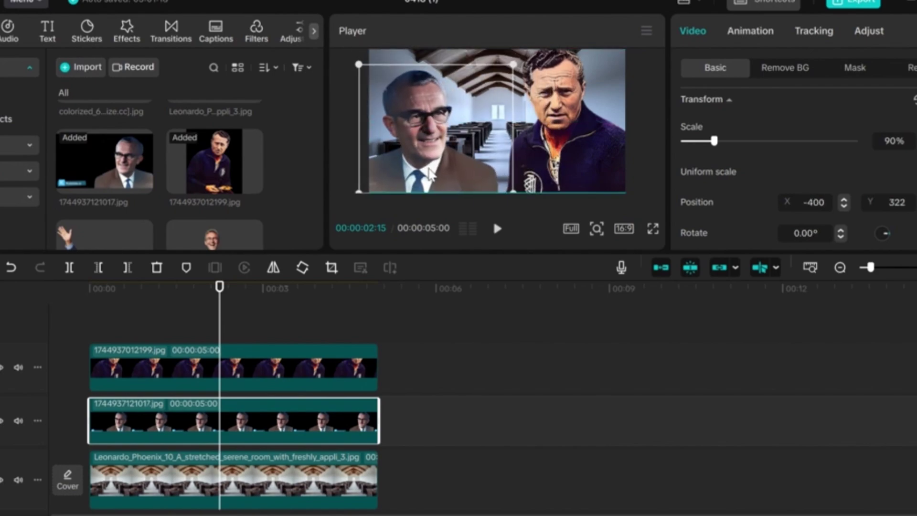
# Place the green-screen crowd silhouette video (.webm) on a track between the room image and the portraits.
pyautogui.scroll(-1, 285, 378)
pyautogui.scroll(-3, 222, 176)
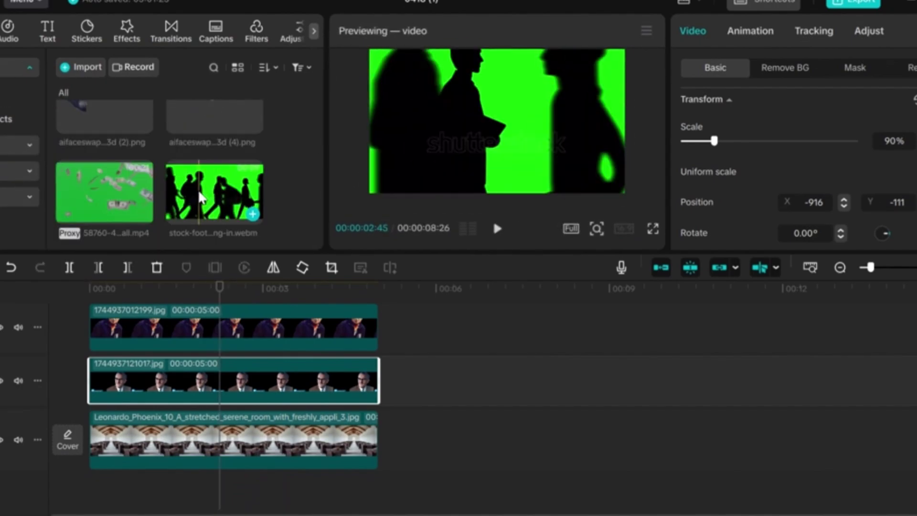
pyautogui.moveTo(200, 197); pyautogui.dragTo(136, 409)
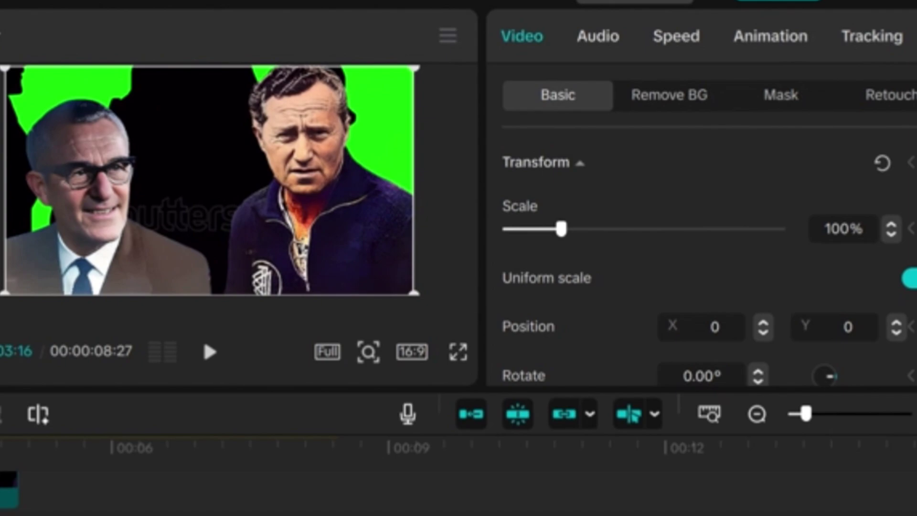
# Key out the crowd video's green background with Chroma key, sampling the green and setting the intensity to 79.
pyautogui.click(657, 100)
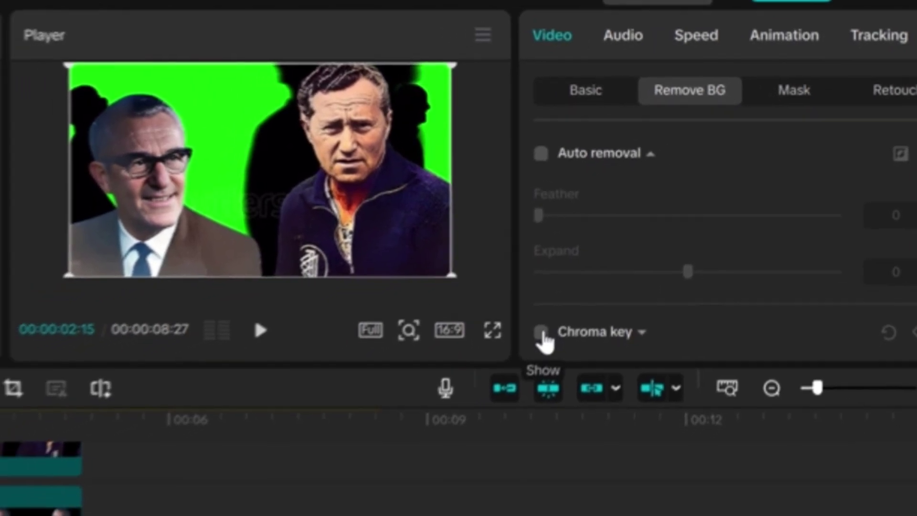
pyautogui.click(508, 352)
pyautogui.scroll(-3, 750, 275)
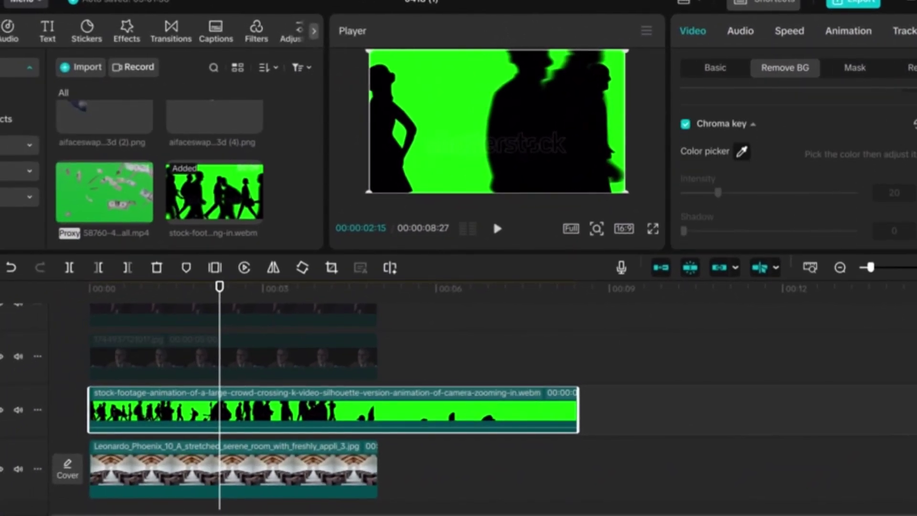
pyautogui.click(740, 152)
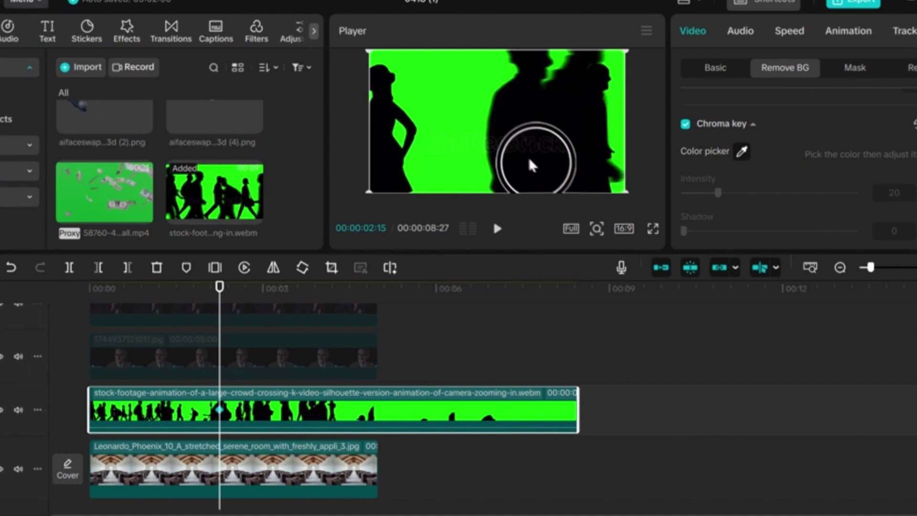
pyautogui.click(452, 136)
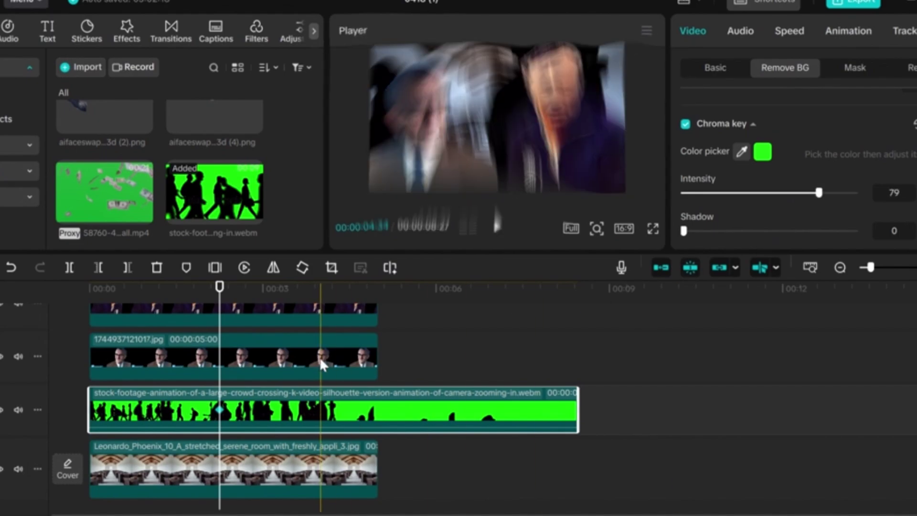
# Play the layered scene from the timeline start to check the crowd silhouettes behind the two men.
pyautogui.click(91, 299)
pyautogui.click(497, 229)
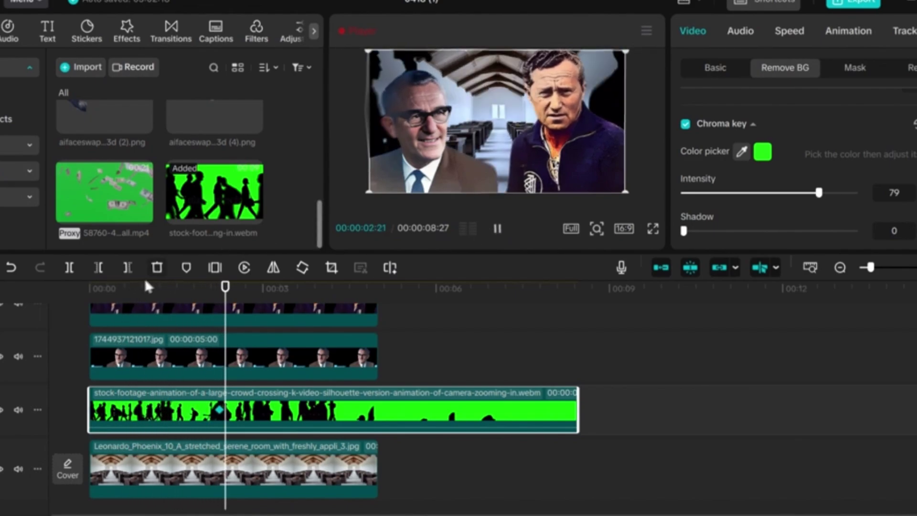
pyautogui.click(93, 285)
pyautogui.scroll(1, 157, 384)
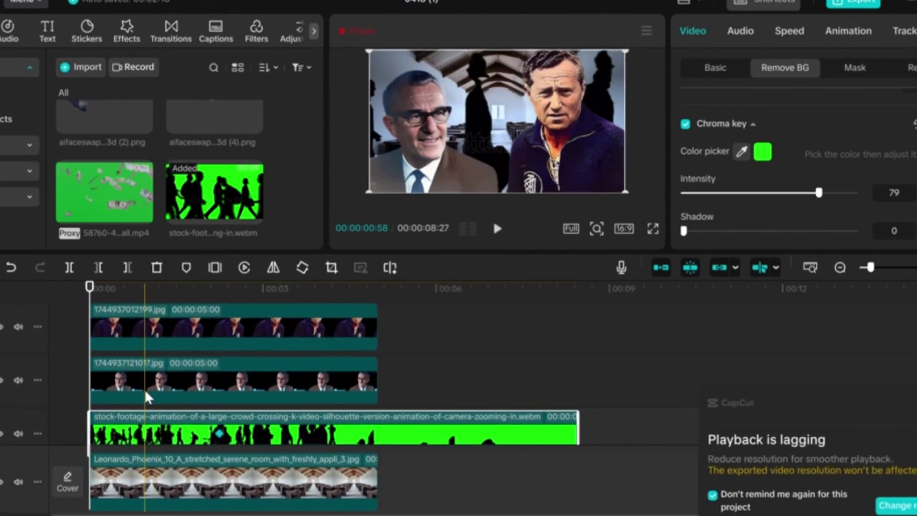
# Duplicate the keyed crowd clip onto another track and apply a Blur video effect to the lower copy.
pyautogui.scroll(-1, 153, 397)
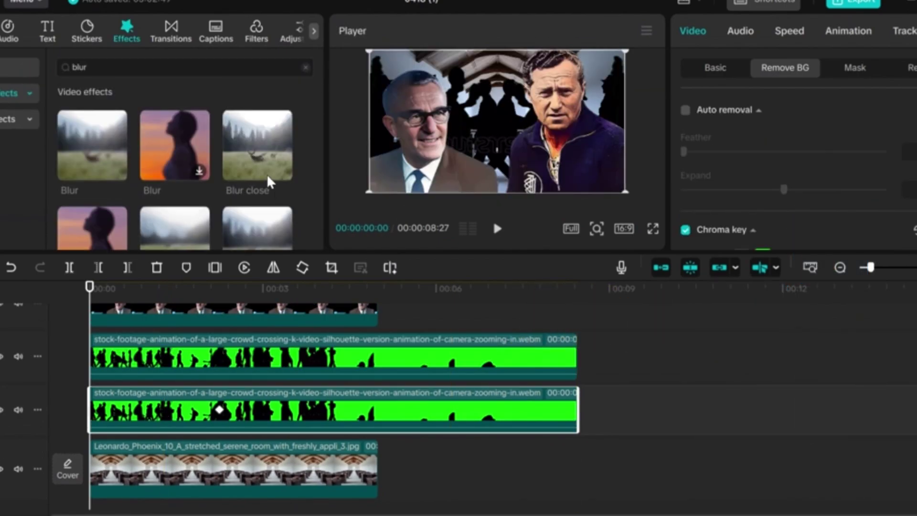
pyautogui.scroll(-3, 227, 172)
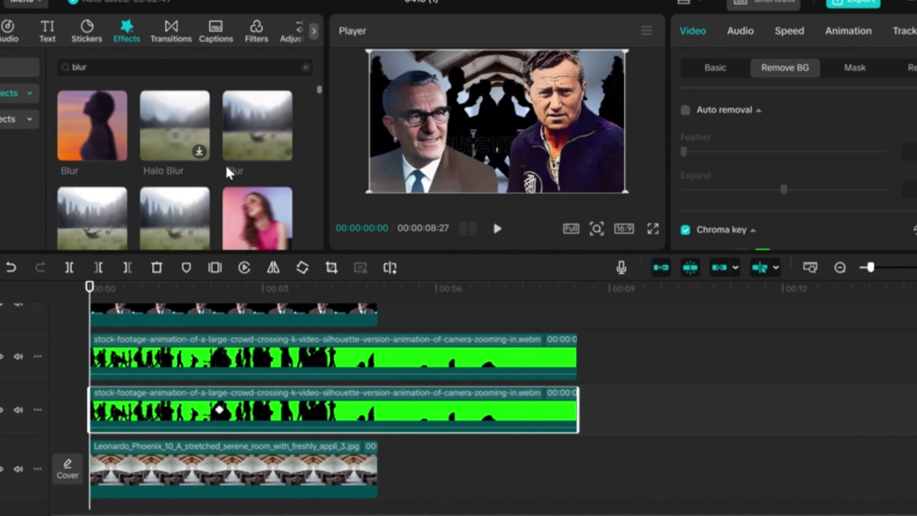
pyautogui.moveTo(254, 131)
pyautogui.moveTo(254, 131); pyautogui.dragTo(191, 403)
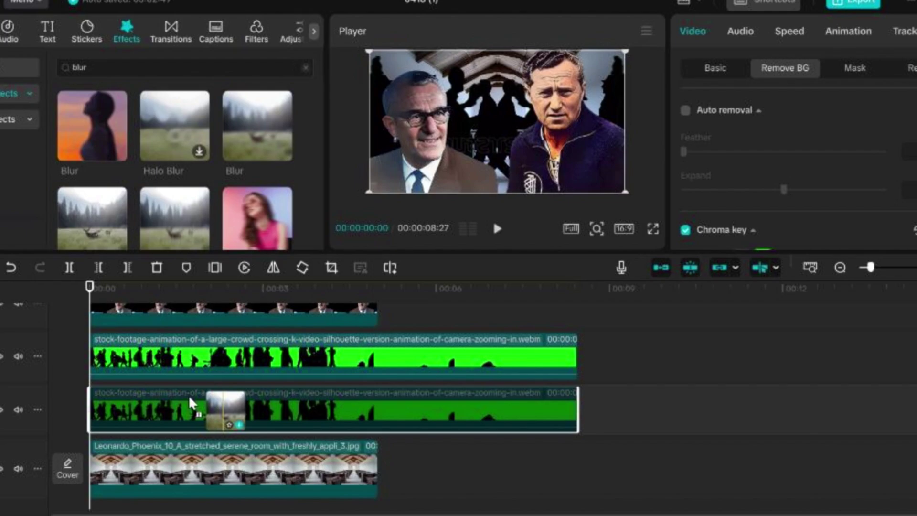
pyautogui.moveTo(191, 403); pyautogui.dragTo(193, 405)
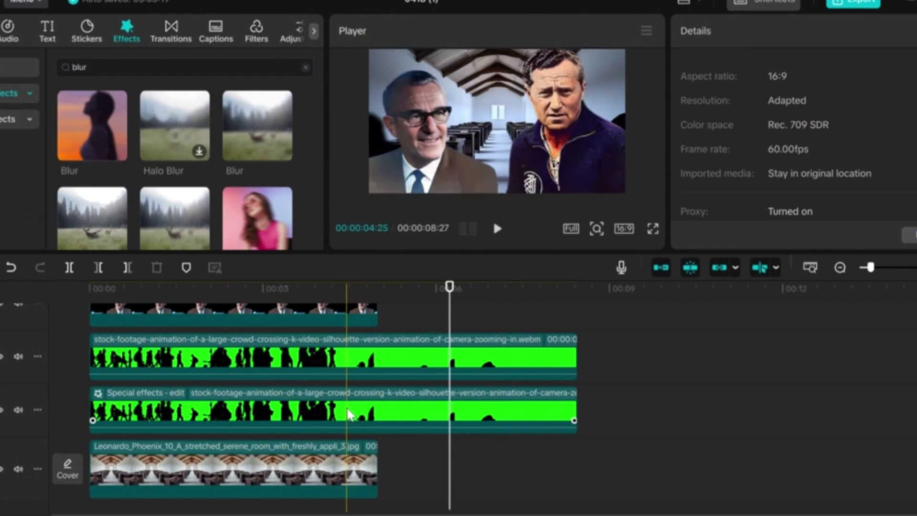
# Shift the blurred crowd copy about half a second later on its track and open its basic settings at 00:00:02:28.
pyautogui.moveTo(347, 414); pyautogui.dragTo(375, 412)
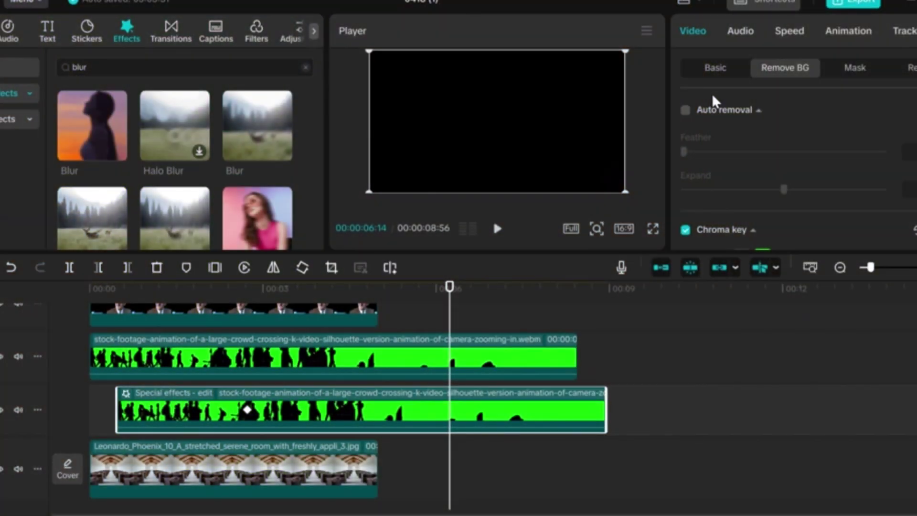
pyautogui.click(719, 68)
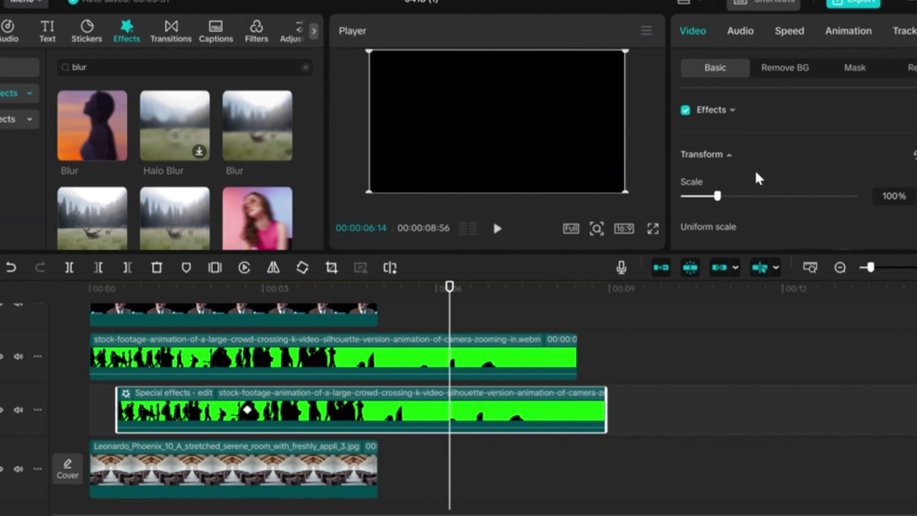
pyautogui.click(232, 289)
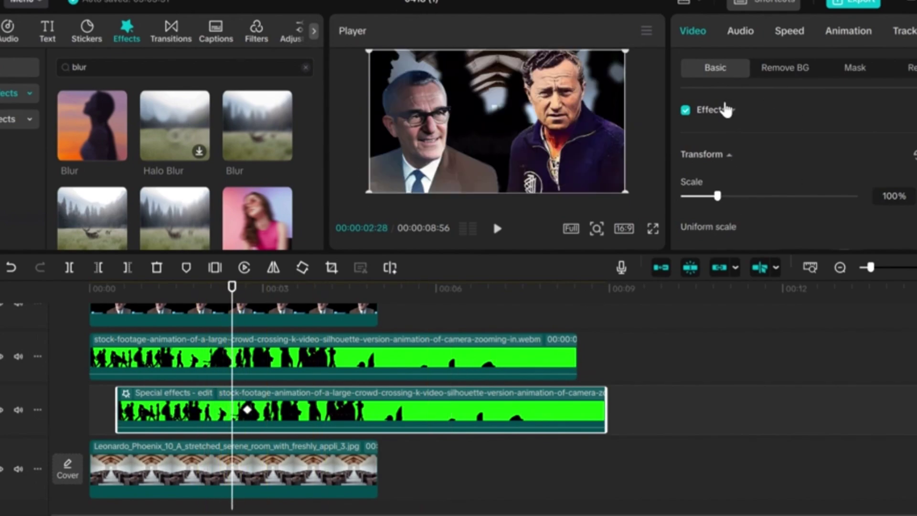
pyautogui.scroll(-1, 860, 186)
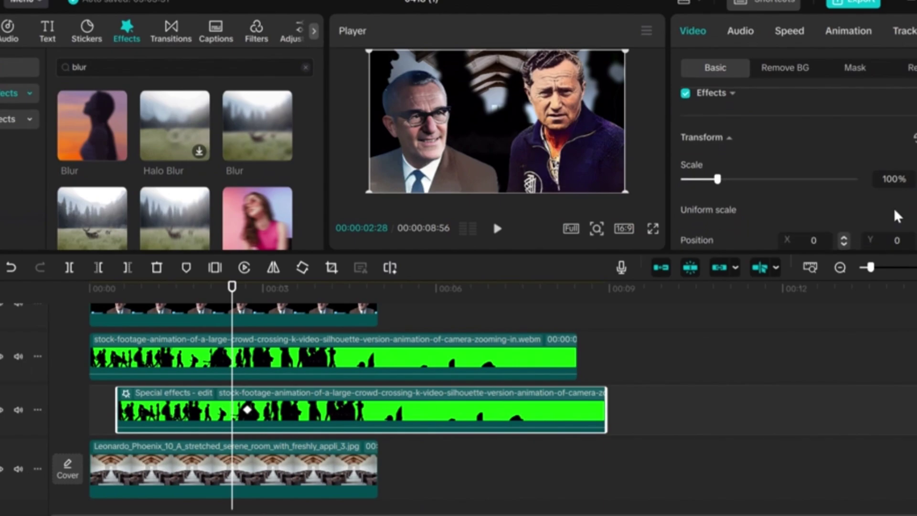
# Darken and mute the room image by setting its saturation to -15 and its exposure to -16.
pyautogui.scroll(-1, 194, 430)
pyautogui.click(194, 444)
pyautogui.click(809, 31)
pyautogui.scroll(-4, 801, 135)
pyautogui.moveTo(769, 163); pyautogui.dragTo(737, 167)
pyautogui.scroll(1, 245, 351)
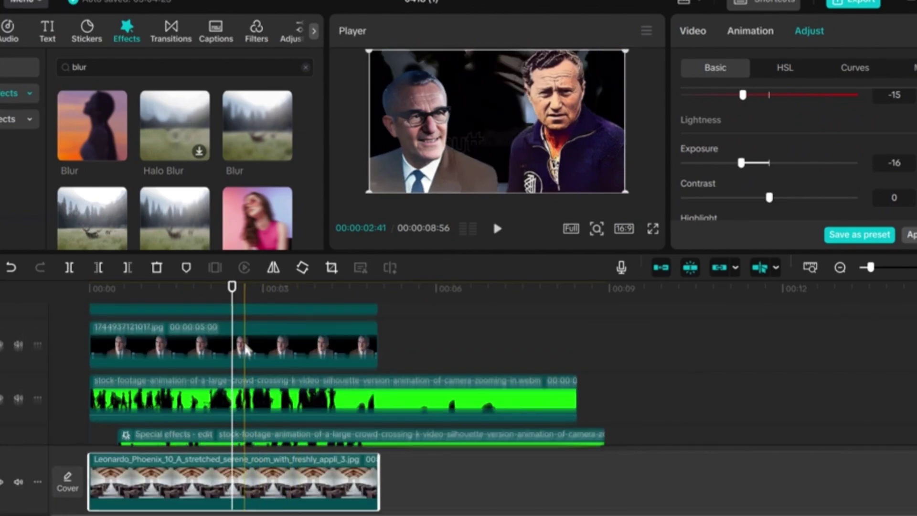
# Extend both portrait clips to a duration of 00:00:05:33 and keyframe their transform at the timeline start.
pyautogui.scroll(1, 245, 351)
pyautogui.click(245, 351)
pyautogui.moveTo(387, 340); pyautogui.dragTo(409, 401)
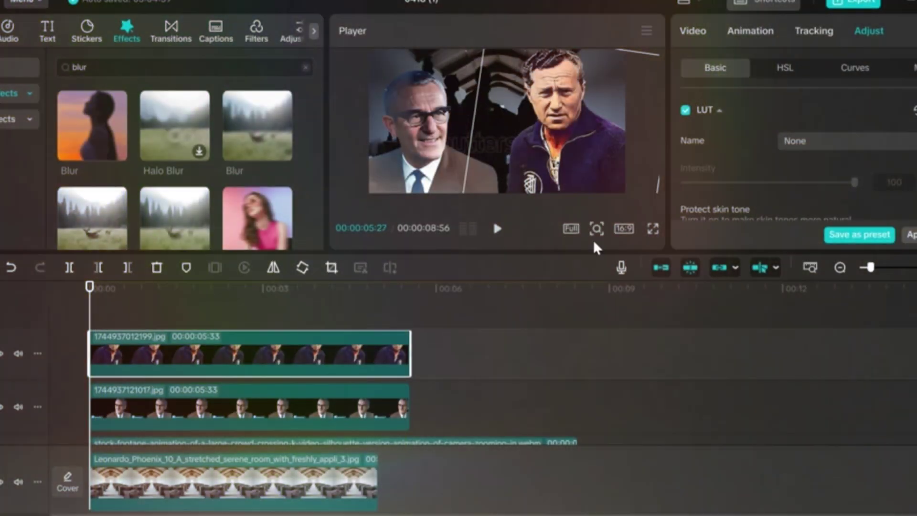
pyautogui.click(693, 33)
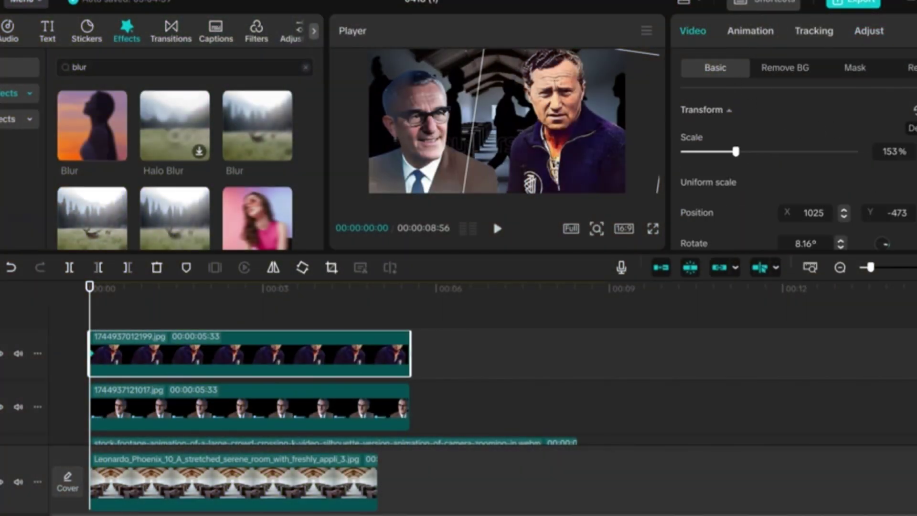
pyautogui.click(104, 414)
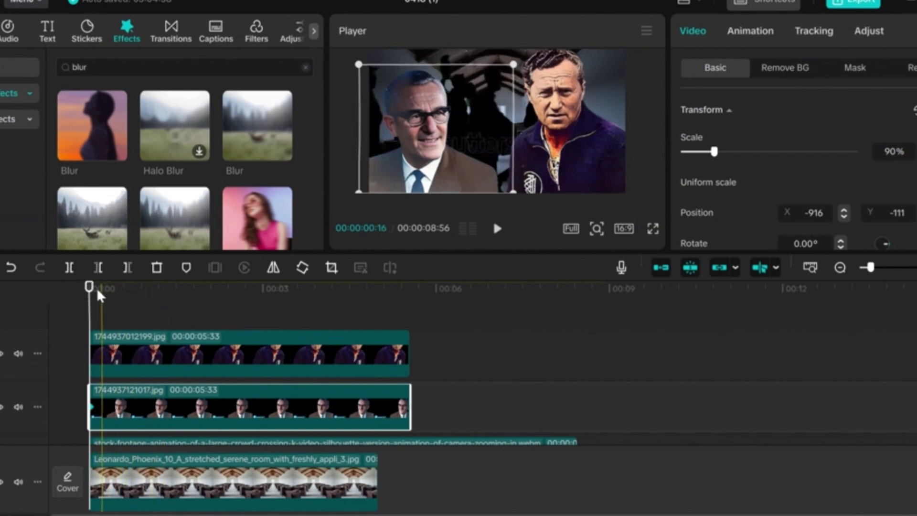
# Keyframe the man with glasses at 00:00:02:06 with his scale set to 111%.
pyautogui.click(211, 287)
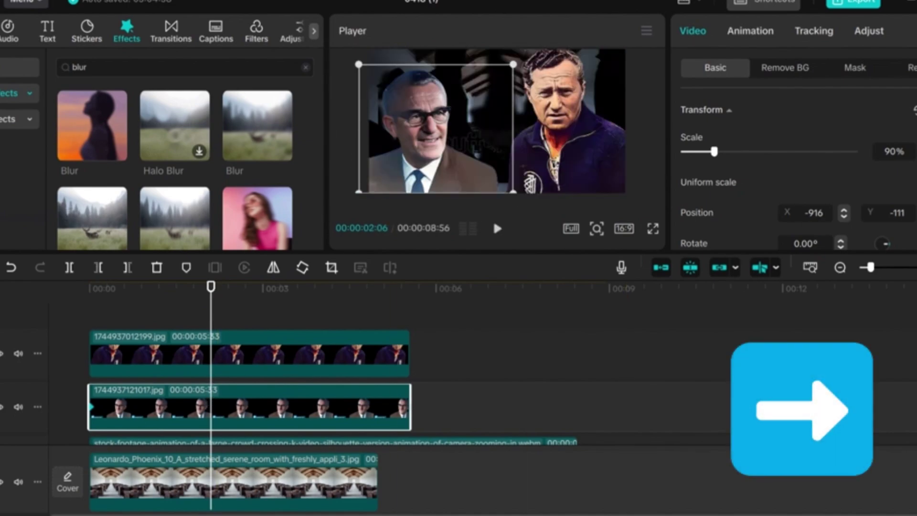
pyautogui.click(239, 349)
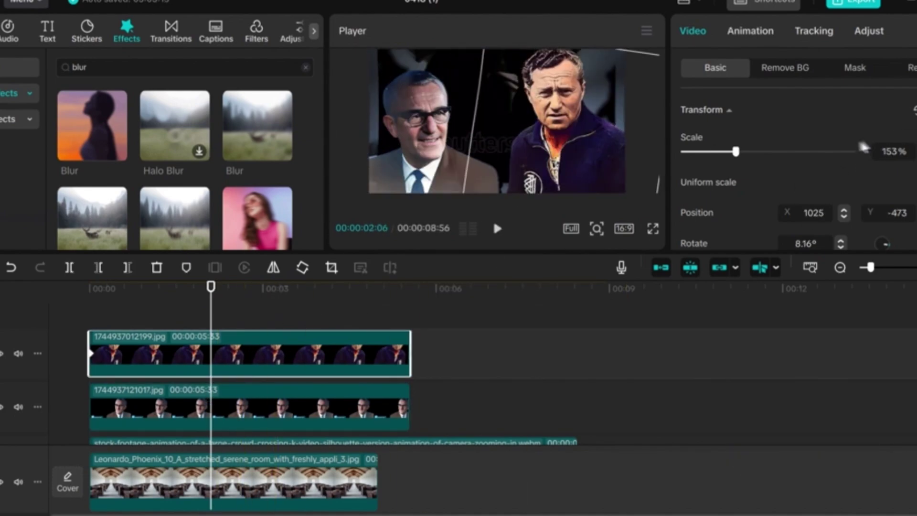
pyautogui.click(199, 407)
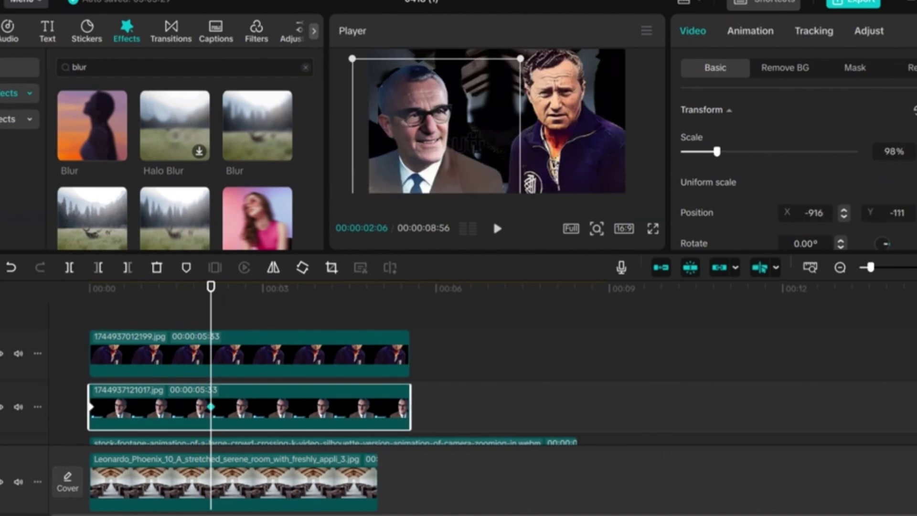
pyautogui.moveTo(718, 151); pyautogui.dragTo(721, 151)
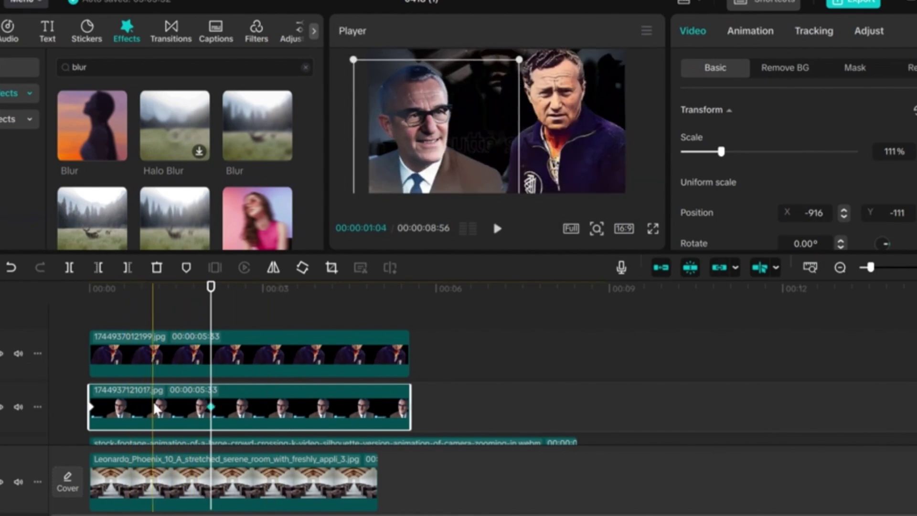
# Keyframe the man in the dark jacket at 00:00:02:06 with scale 202% and position about X 1085, Y -819.
pyautogui.click(185, 359)
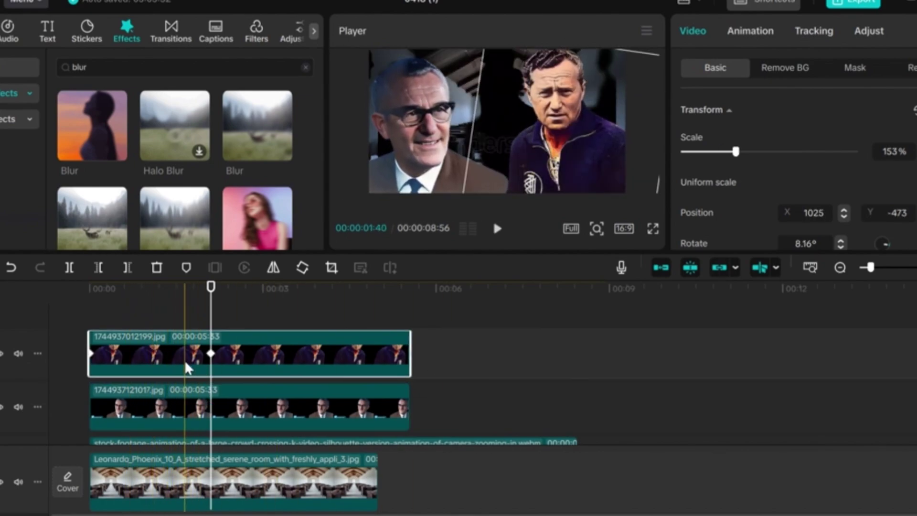
pyautogui.click(210, 406)
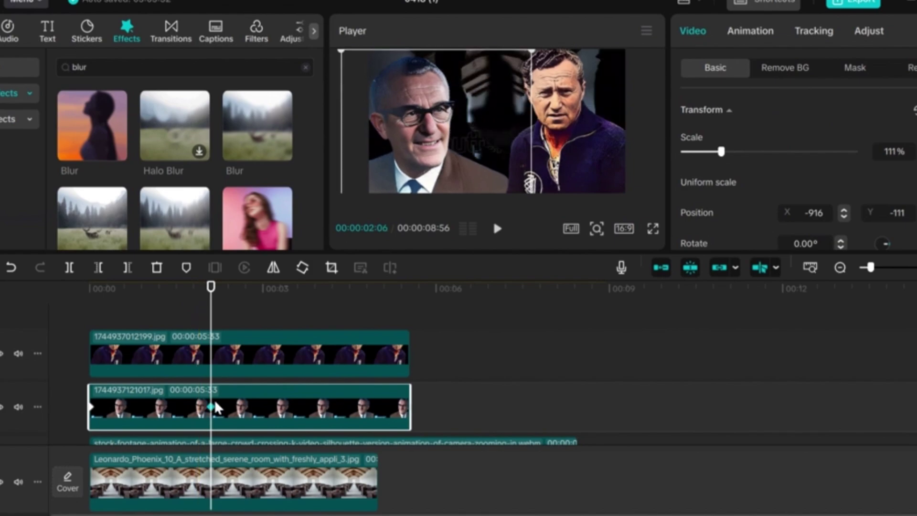
pyautogui.click(211, 355)
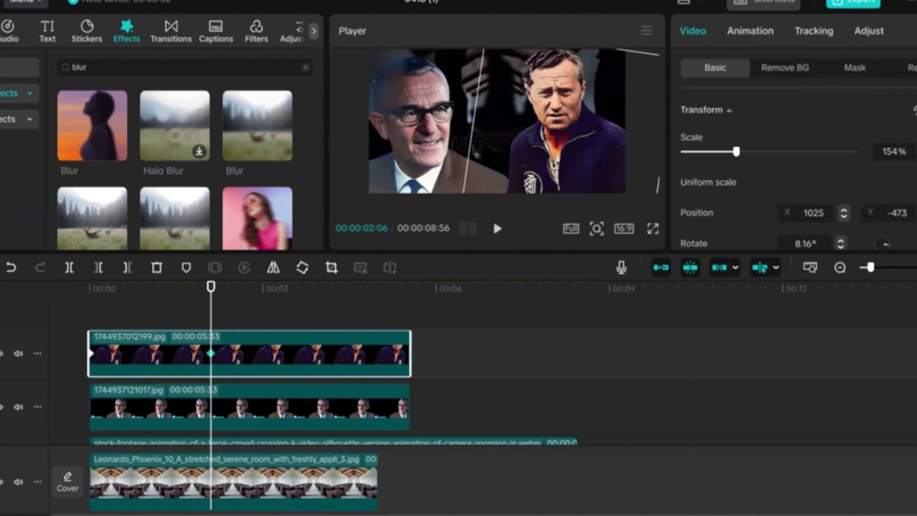
pyautogui.moveTo(736, 151); pyautogui.dragTo(737, 151)
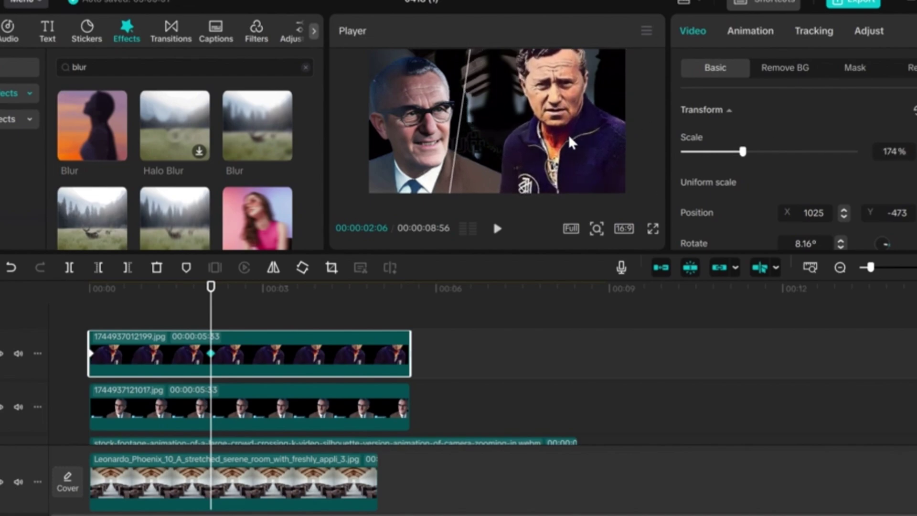
pyautogui.moveTo(570, 142); pyautogui.dragTo(568, 156)
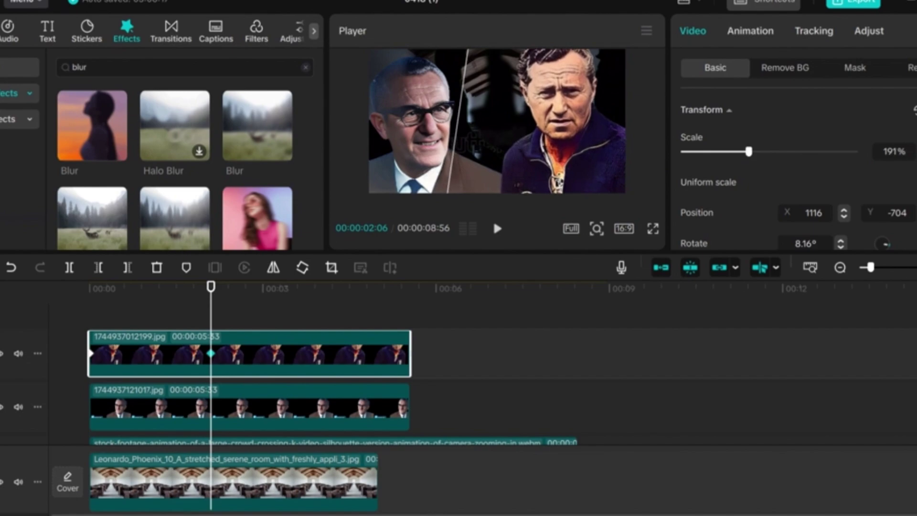
pyautogui.scroll(-1, 792, 177)
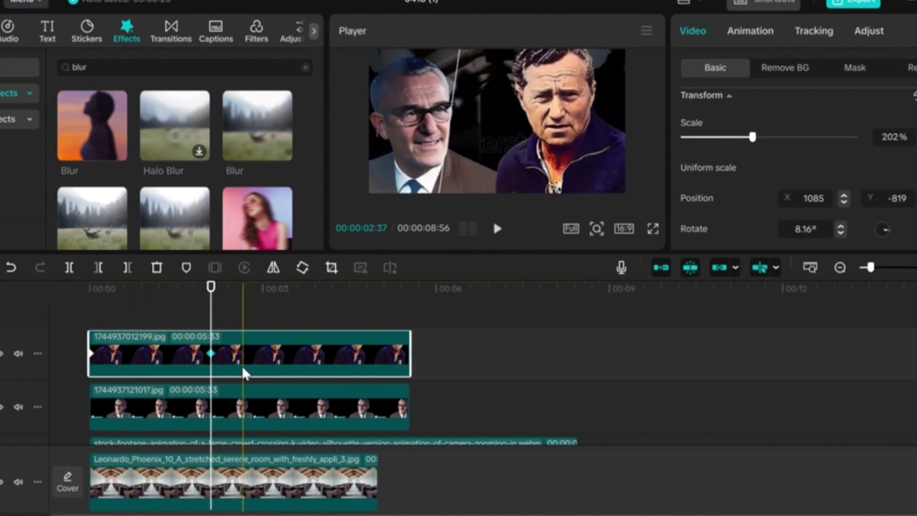
# Select both crowd silhouette clips and trim off everything after 00:00:06:01.
pyautogui.scroll(-2, 217, 373)
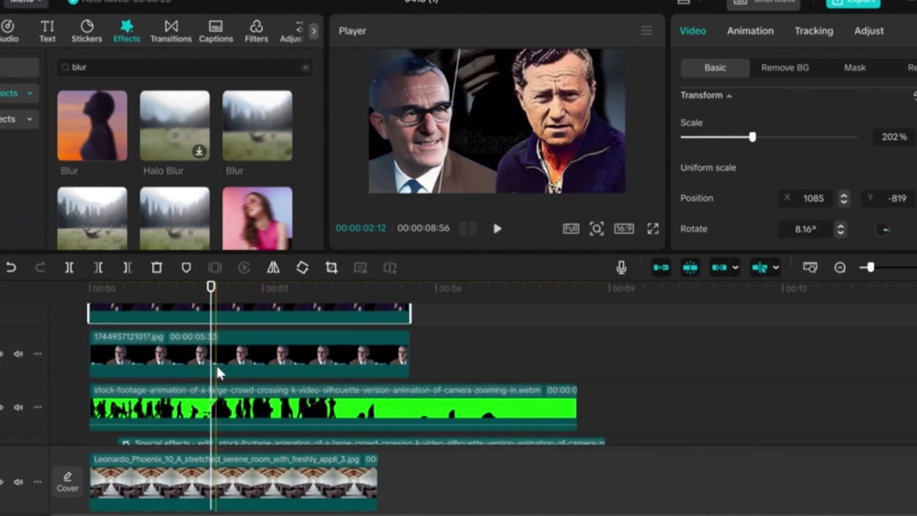
pyautogui.scroll(-3, 218, 373)
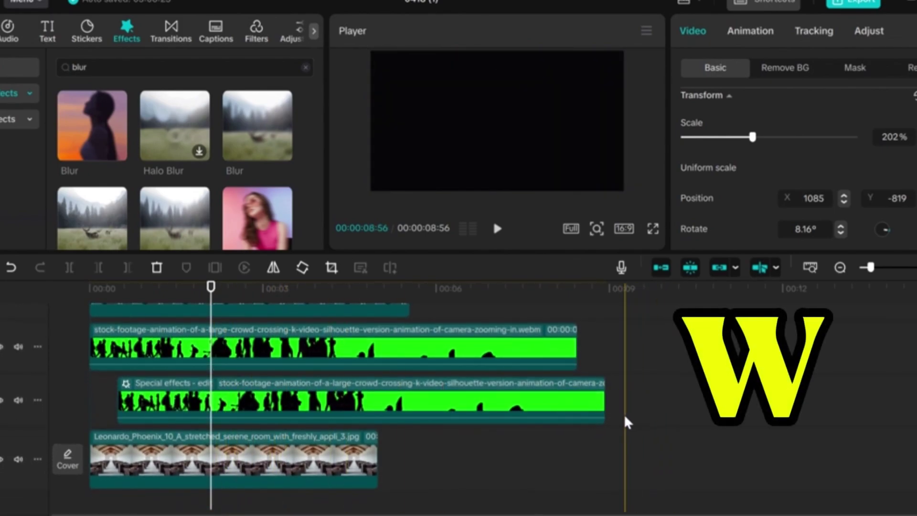
pyautogui.click(520, 410)
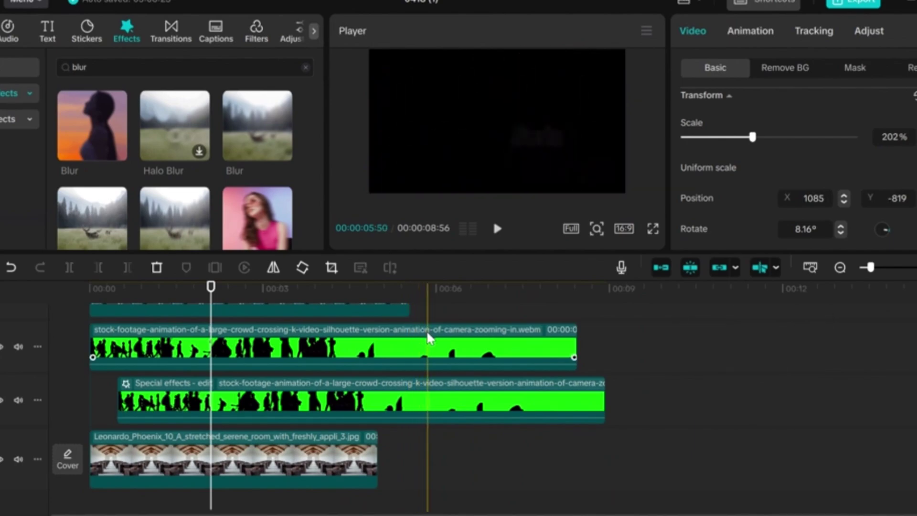
pyautogui.click(431, 350)
pyautogui.moveTo(431, 319)
pyautogui.mouseDown()
pyautogui.moveTo(432, 428)
pyautogui.moveTo(444, 425)
pyautogui.mouseUp()
pyautogui.click(434, 287)
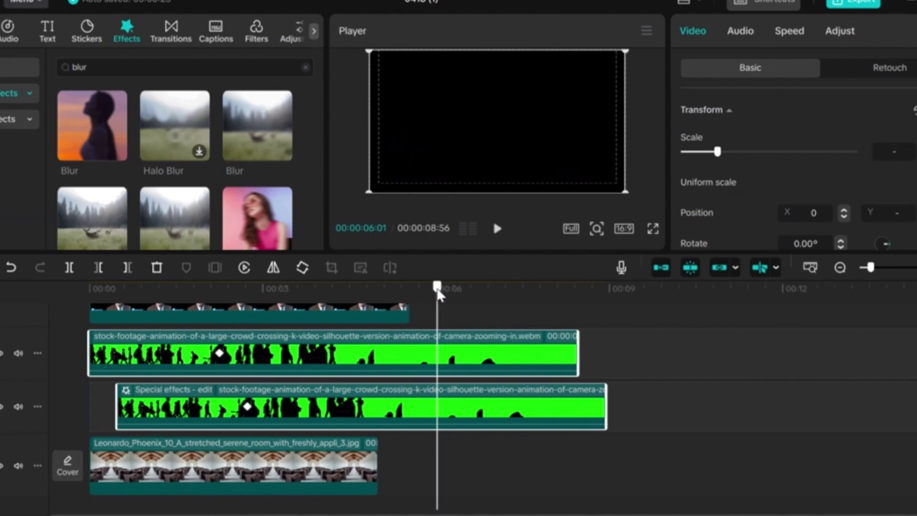
pyautogui.press('w')
pyautogui.click(451, 409)
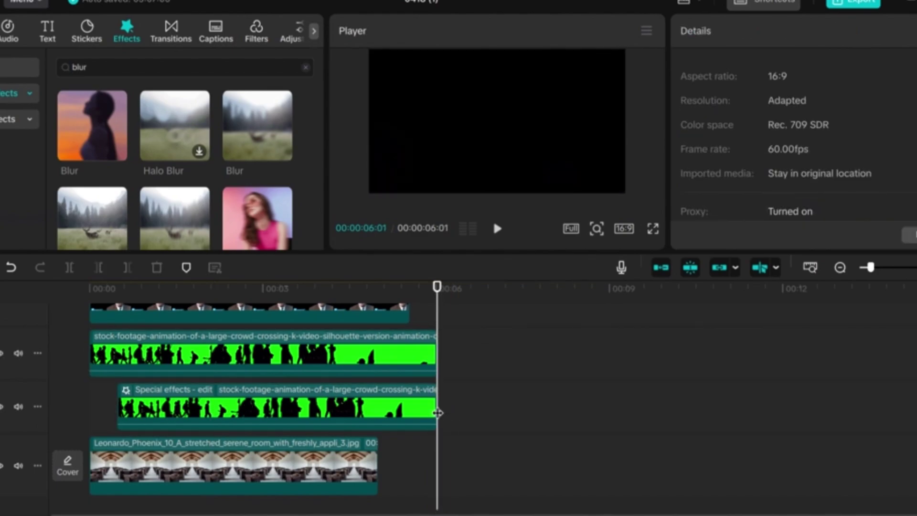
# Combine the two crowd clips into a compound clip and extend the room image to the portraits' end at 00:00:05:33.
pyautogui.click(348, 347)
pyautogui.rightClick(354, 358)
pyautogui.click(402, 254)
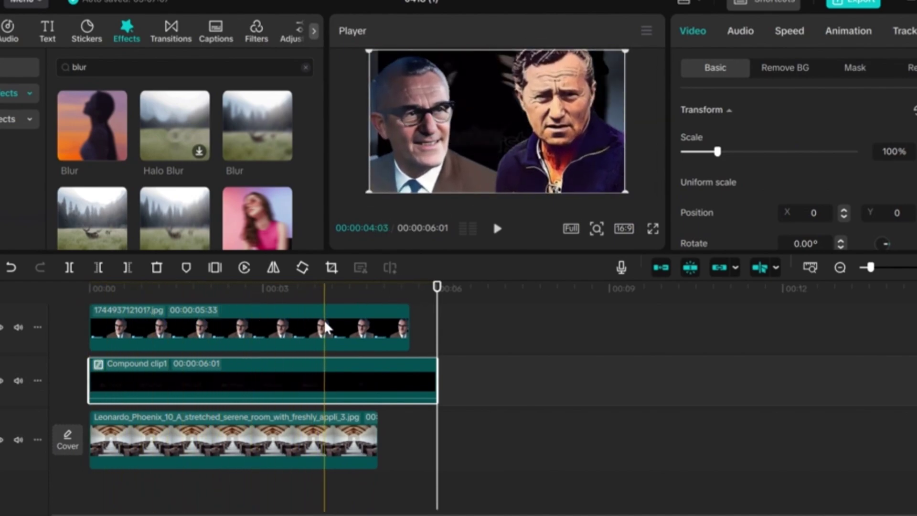
pyautogui.moveTo(377, 438); pyautogui.dragTo(409, 438)
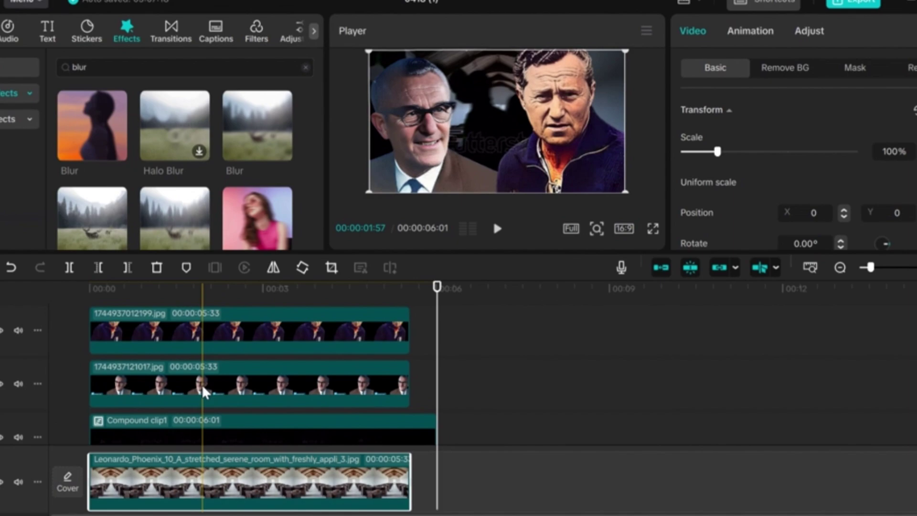
# Preview the scene at 00:00:01:45 and strongly raise the Clarity of the portrait with glasses.
pyautogui.click(865, 29)
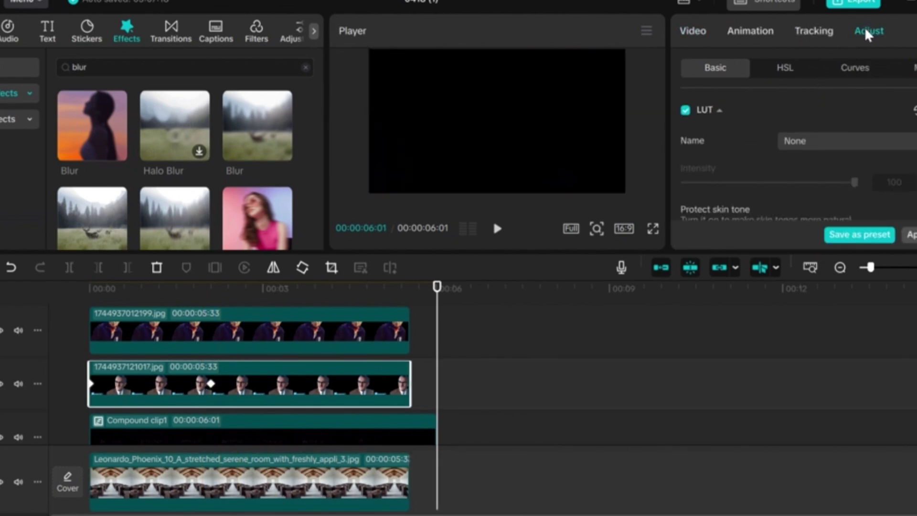
pyautogui.click(190, 291)
pyautogui.scroll(-10, 829, 152)
pyautogui.scroll(8, 829, 152)
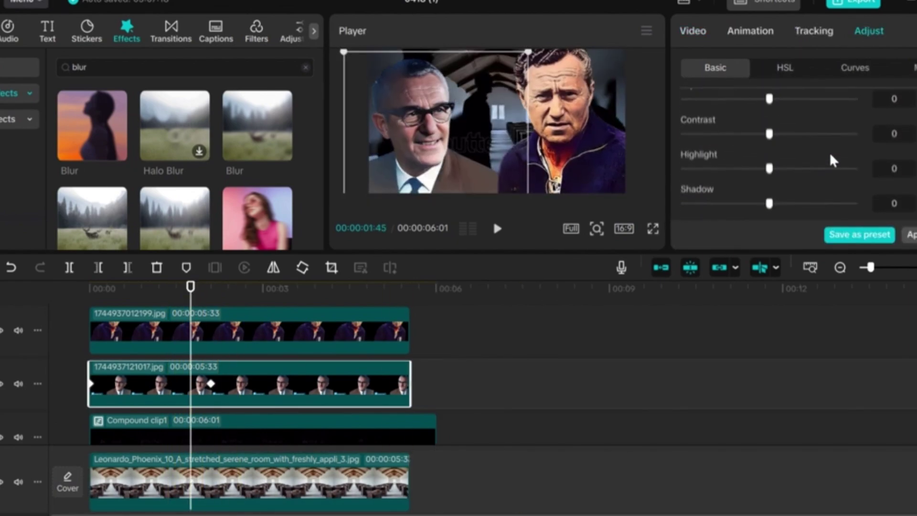
pyautogui.scroll(-7, 796, 175)
pyautogui.moveTo(683, 106); pyautogui.dragTo(832, 109)
# Sharpen the portrait of the man in the dark jacket with Clarity and set its saturation to -4.
pyautogui.click(380, 330)
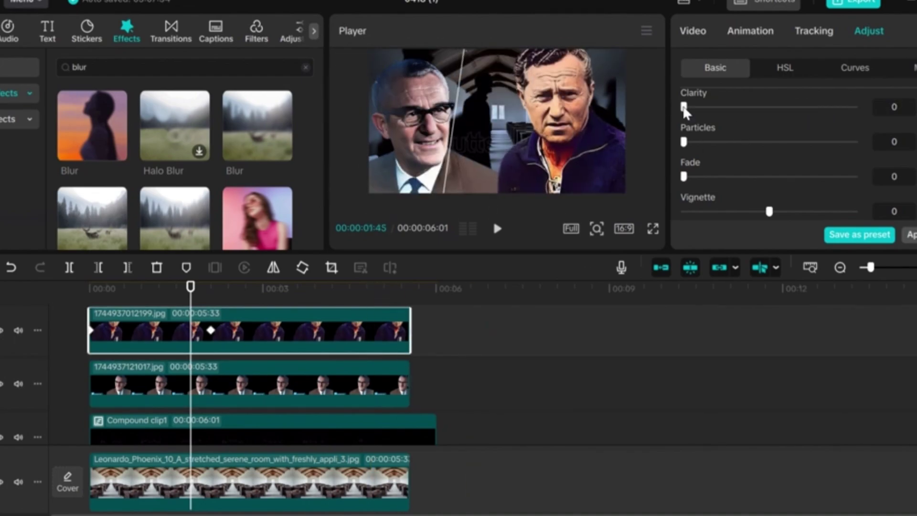
pyautogui.scroll(5, 774, 148)
pyautogui.scroll(-1, 258, 347)
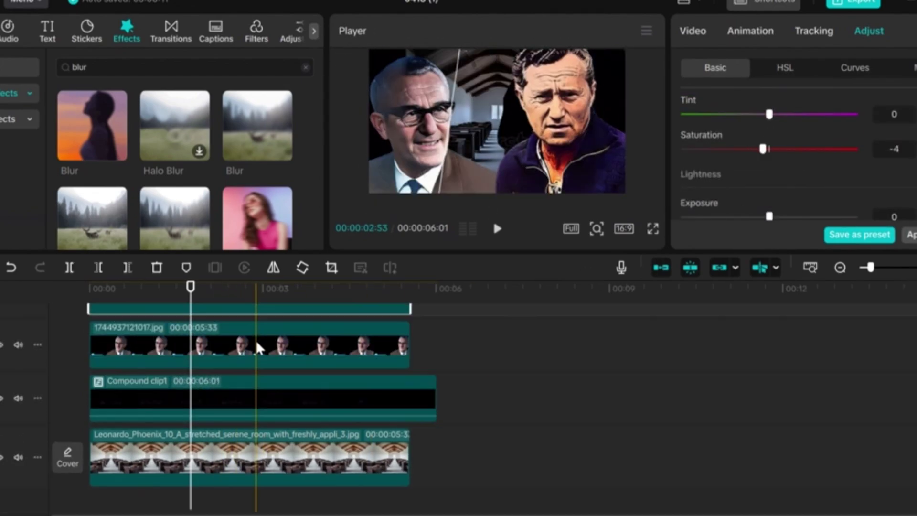
# Keyframe the dark-jacket portrait at 00:00:03:37 and slide it out of the frame's left side to X -3674, Y -874.
pyautogui.scroll(1, 302, 293)
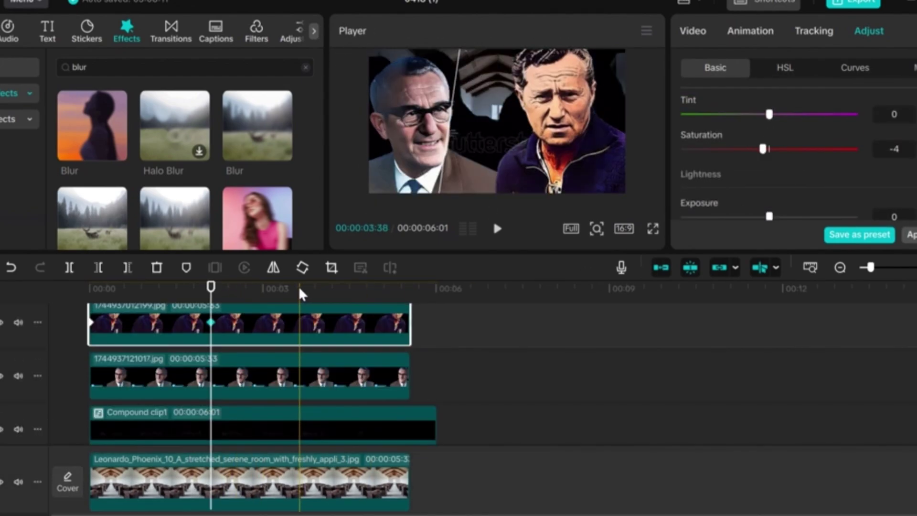
pyautogui.click(693, 31)
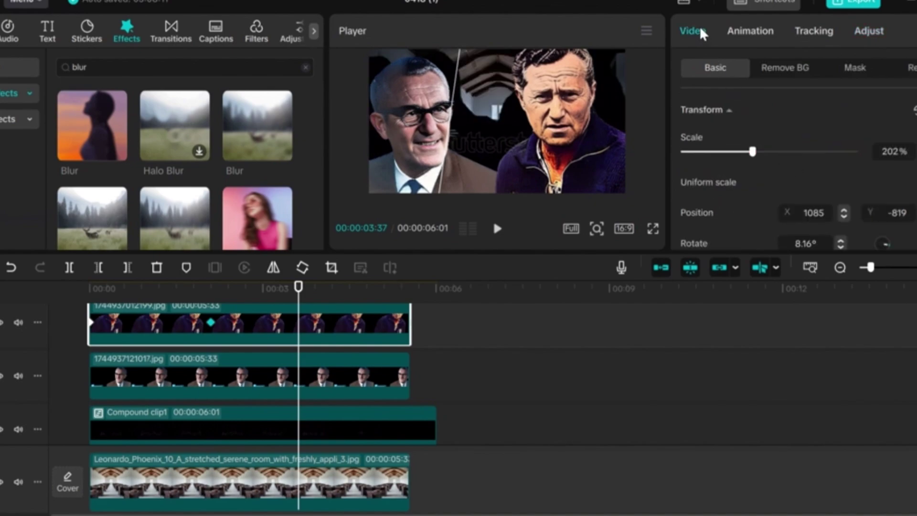
pyautogui.click(915, 110)
pyautogui.moveTo(568, 180); pyautogui.dragTo(250, 175)
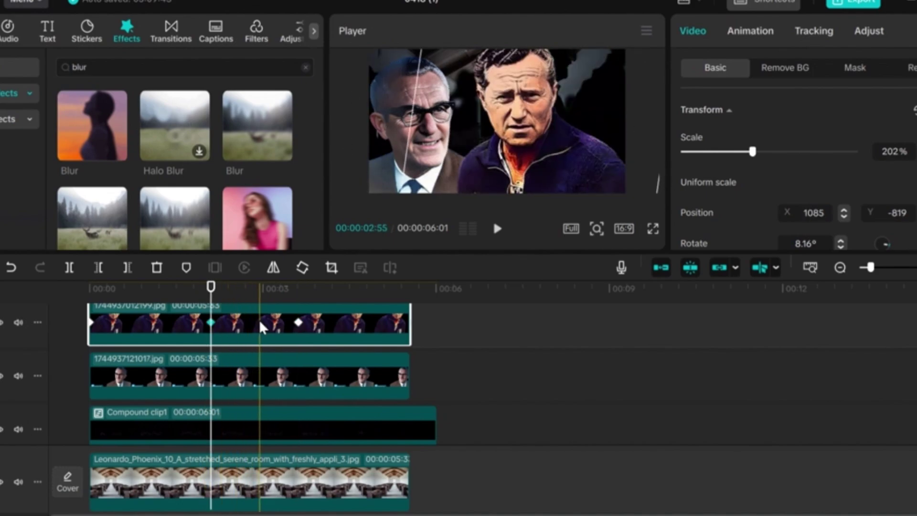
# Keyframe the portrait with glasses at 00:00:02:06 and 00:00:03:37, sliding it out of frame to X -3414, Y -116 at the later keyframe.
pyautogui.click(255, 380)
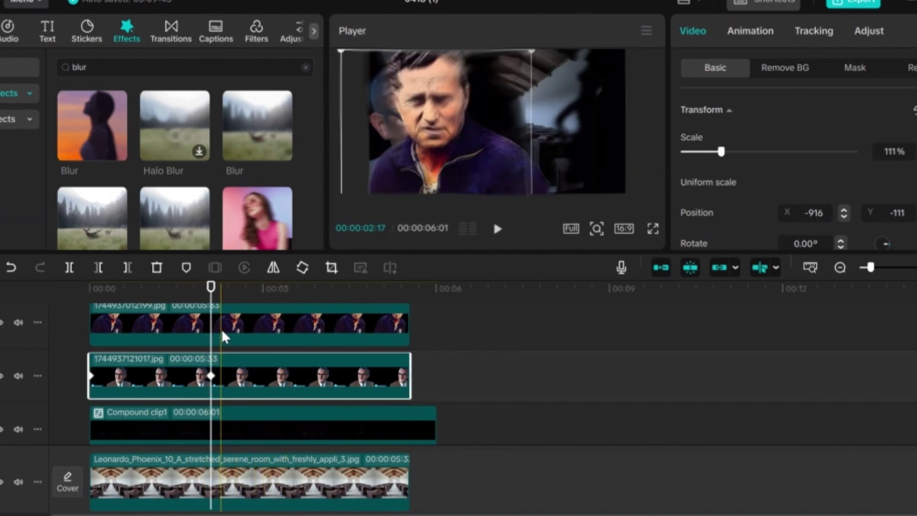
pyautogui.click(296, 324)
pyautogui.click(301, 362)
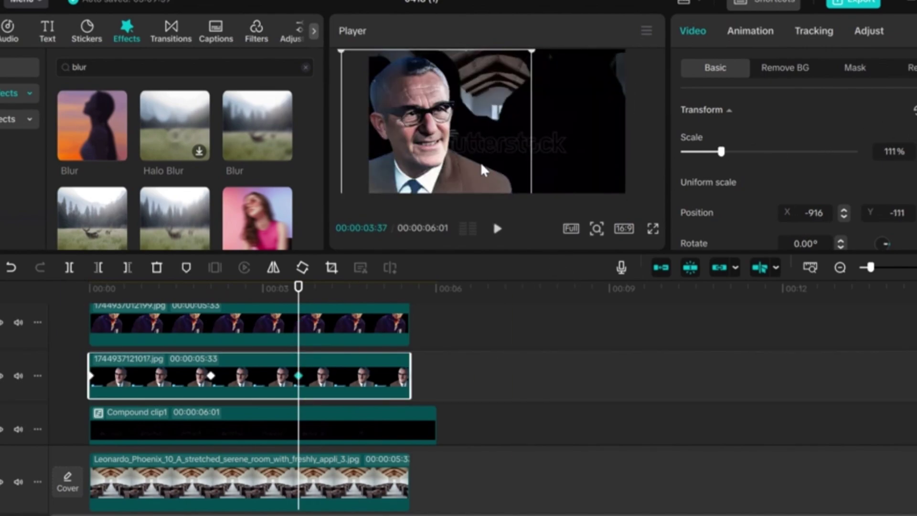
pyautogui.moveTo(481, 162); pyautogui.dragTo(313, 166)
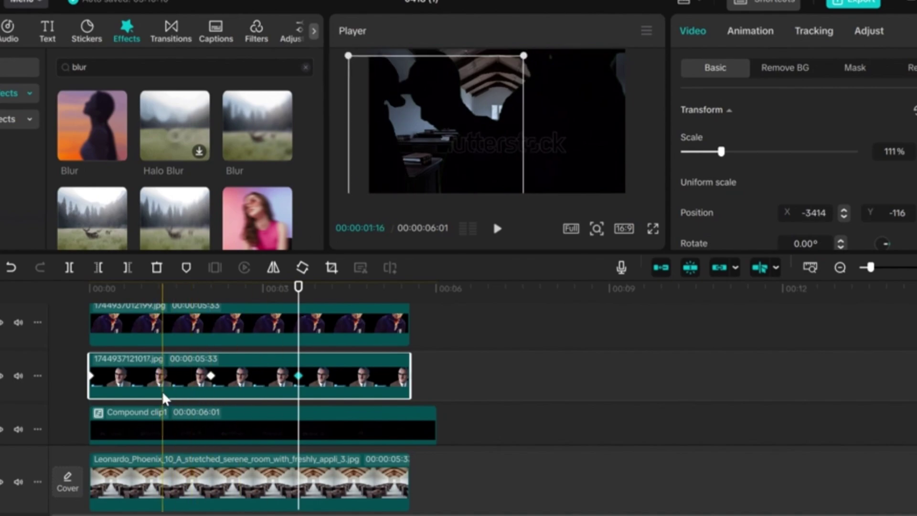
# Keyframe the crowd compound clip at the start and at the portraits' 00:00:02:06 keyframe, enlarging it to 112%.
pyautogui.click(200, 335)
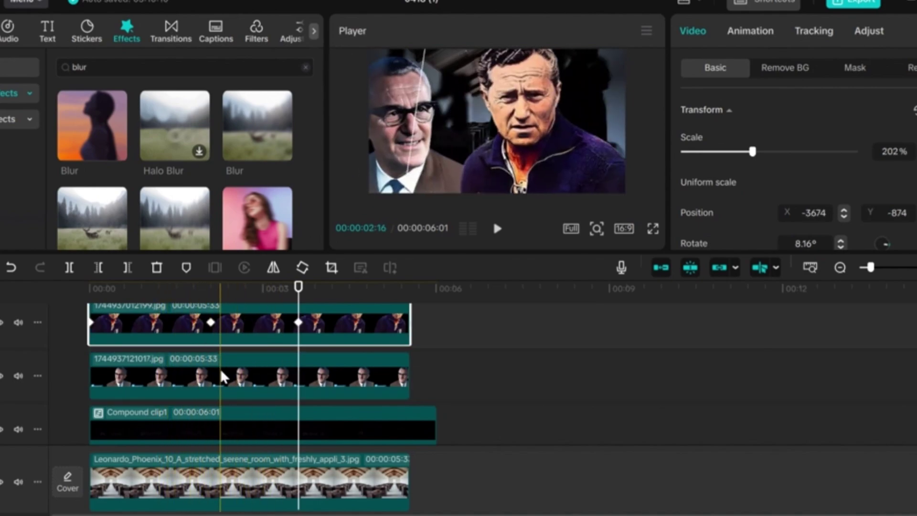
pyautogui.click(210, 370)
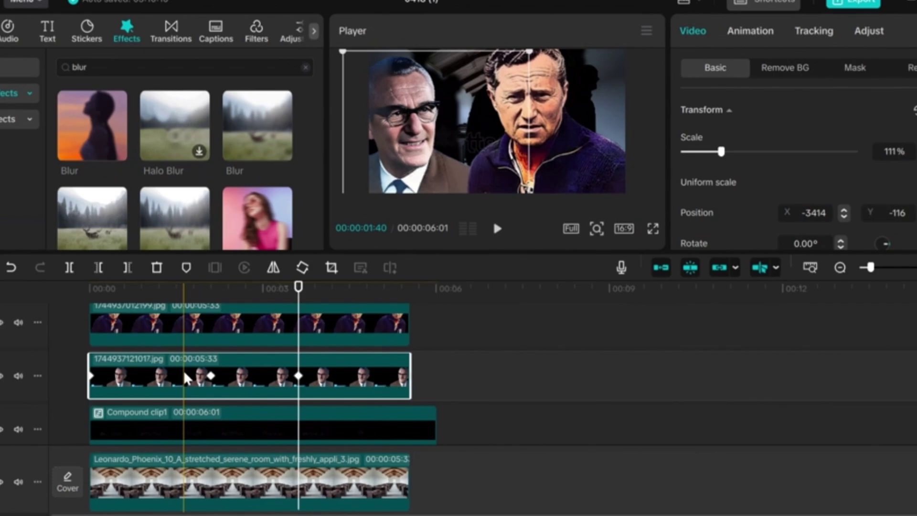
pyautogui.scroll(-2, 216, 375)
pyautogui.click(215, 370)
pyautogui.click(210, 325)
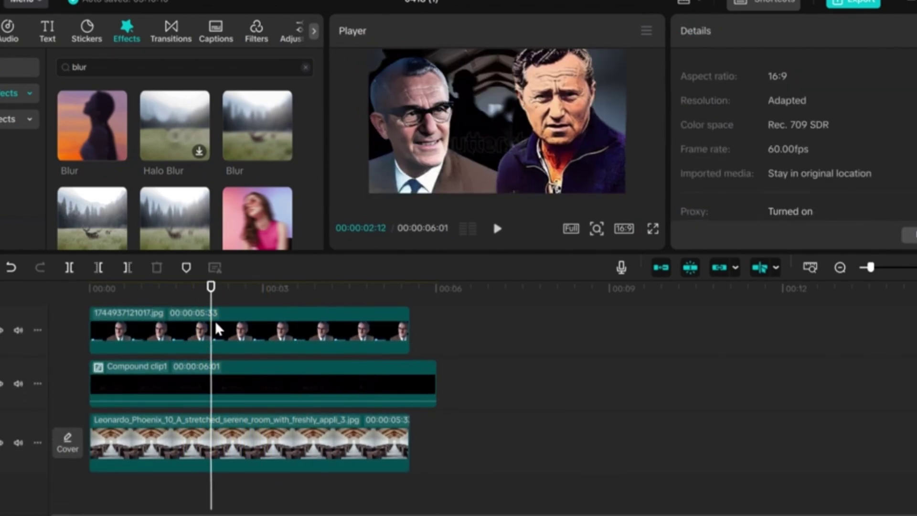
pyautogui.click(121, 380)
pyautogui.click(90, 289)
pyautogui.click(211, 334)
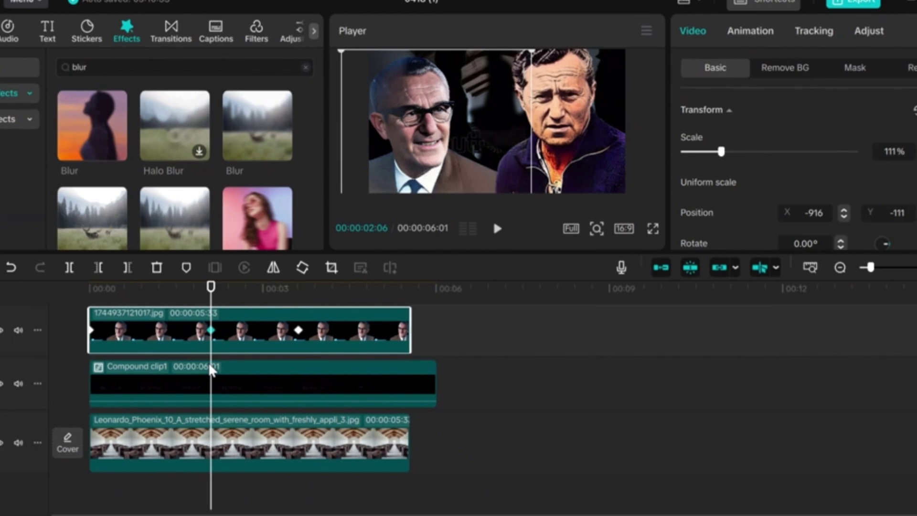
pyautogui.click(209, 369)
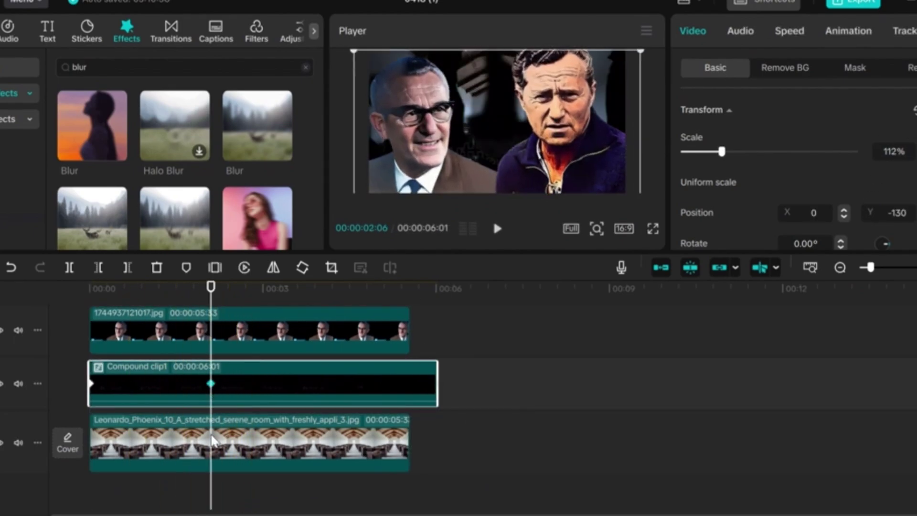
# Enlarge the room image to 112% with keyframes and slide both it and the crowd compound clip out of frame at 00:00:03:37.
pyautogui.click(248, 444)
pyautogui.click(206, 357)
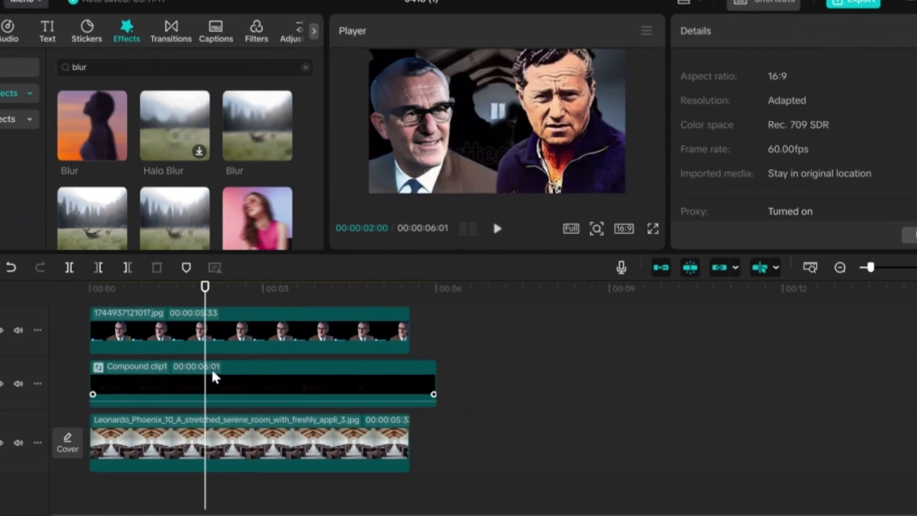
pyautogui.click(213, 373)
pyautogui.click(298, 375)
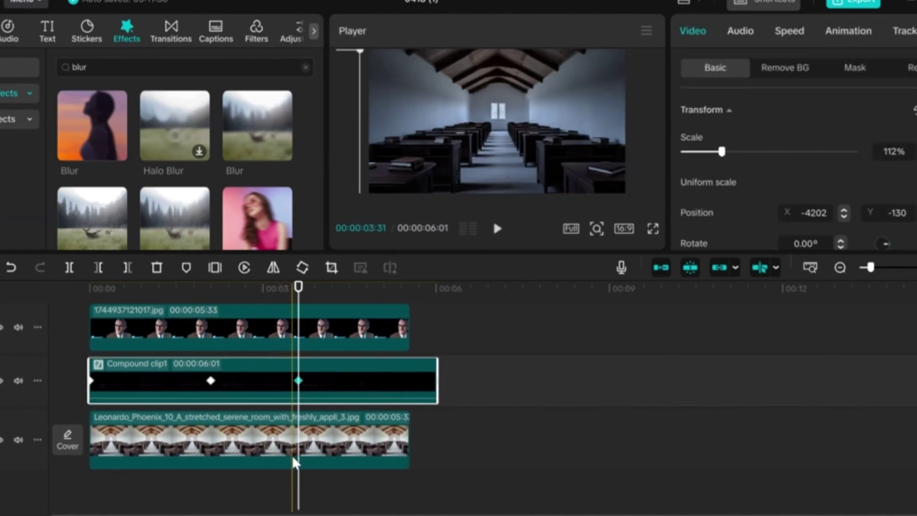
pyautogui.click(293, 457)
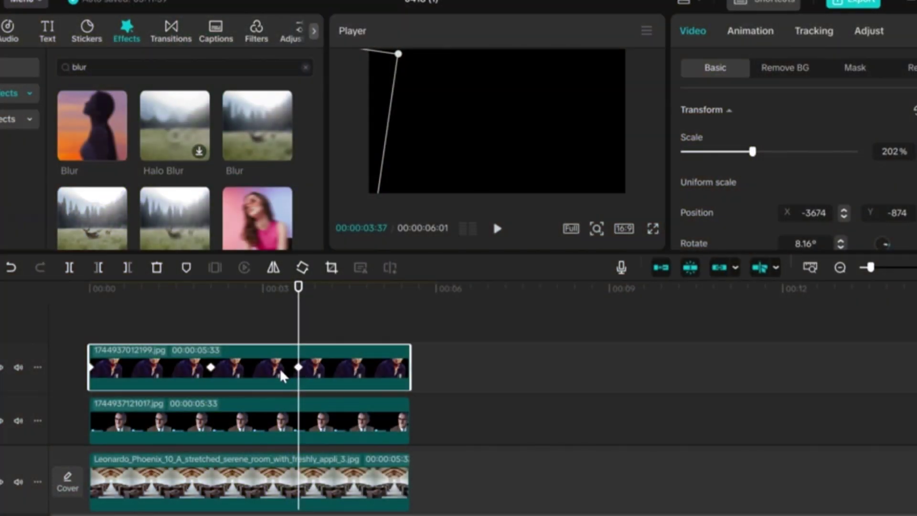
# Apply the Ease preset curve to all three keyframes of the dark-jacket portrait.
pyautogui.rightClick(92, 368)
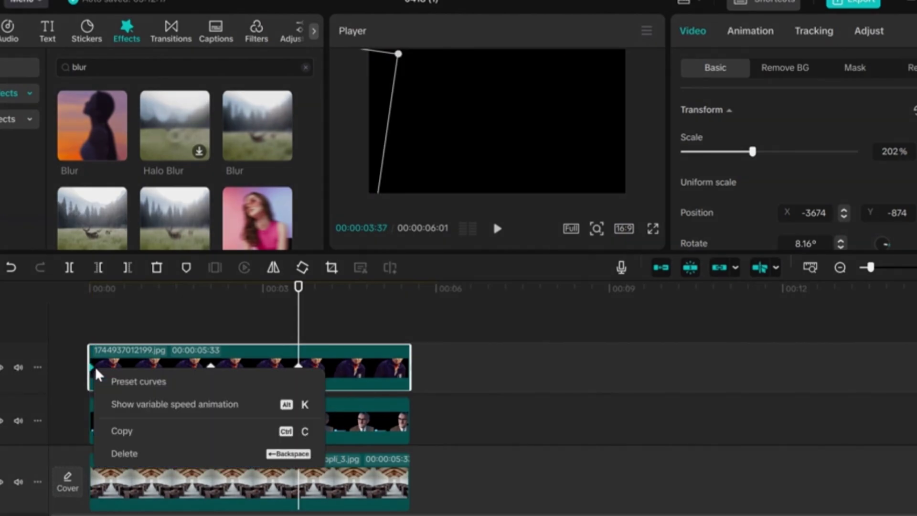
pyautogui.click(137, 382)
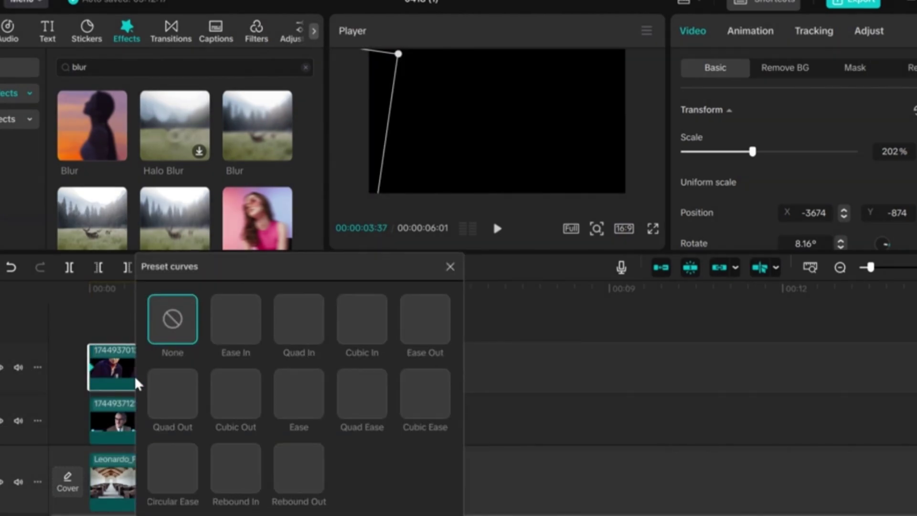
pyautogui.click(305, 401)
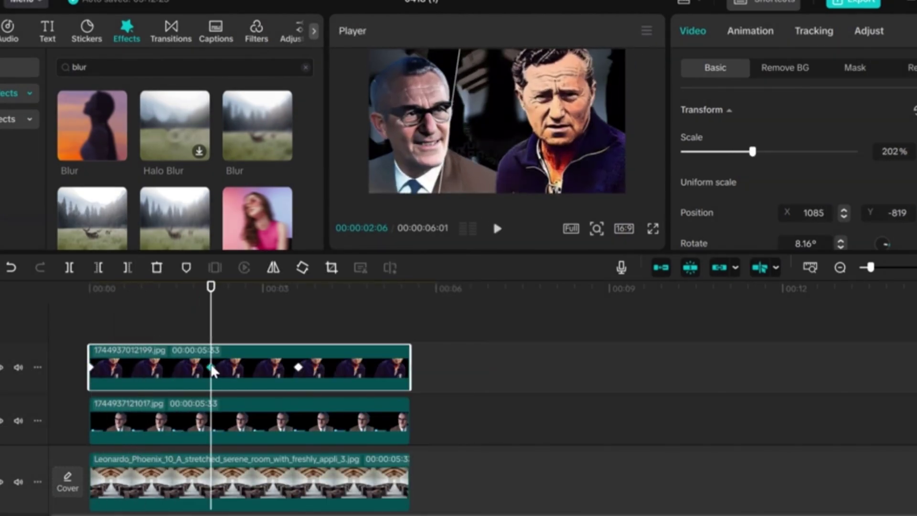
pyautogui.click(237, 376)
pyautogui.click(411, 391)
pyautogui.click(550, 271)
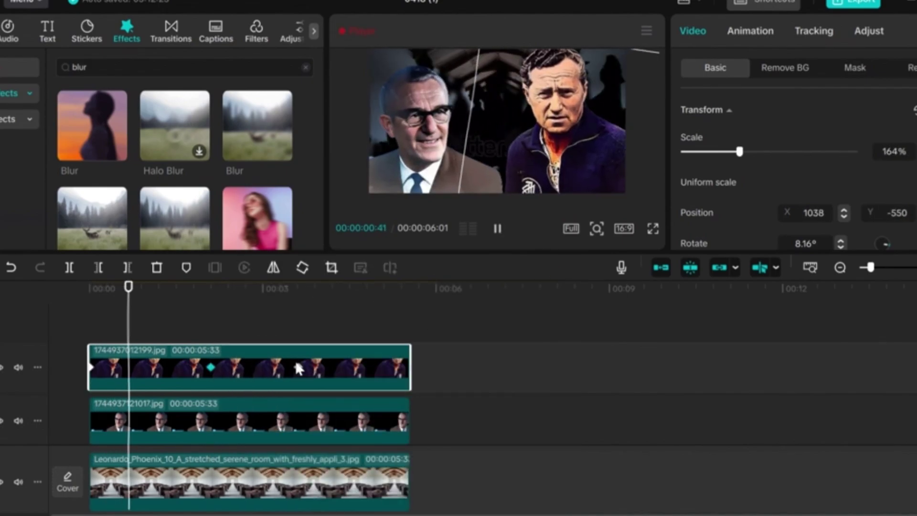
pyautogui.rightClick(298, 367)
pyautogui.click(340, 381)
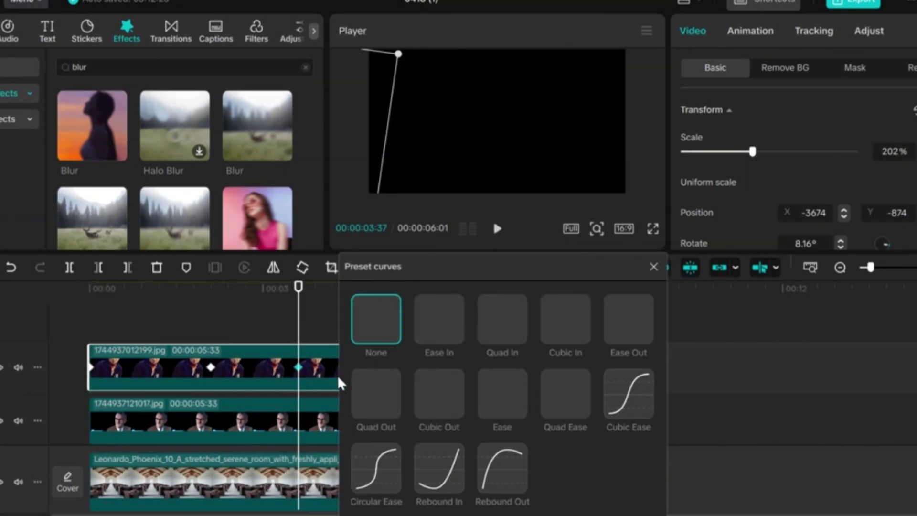
pyautogui.click(514, 407)
pyautogui.click(653, 267)
# Apply the Ease preset curve to the 00:00:02:06 and 00:00:03:37 keyframes of the portrait with glasses.
pyautogui.scroll(-1, 201, 391)
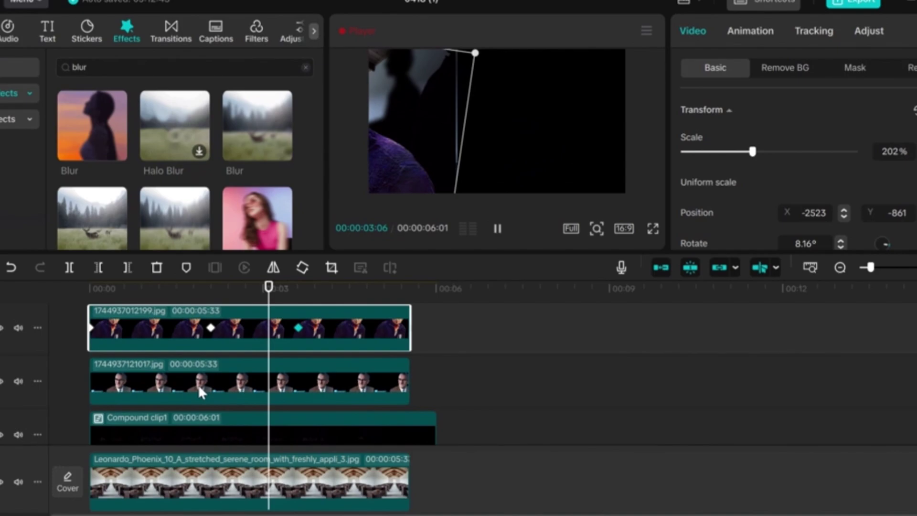
pyautogui.click(197, 384)
pyautogui.rightClick(211, 381)
pyautogui.click(244, 388)
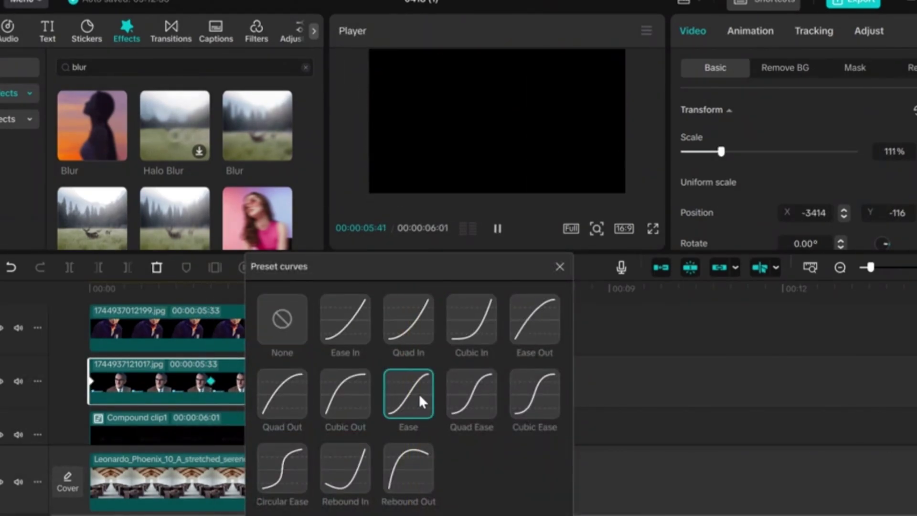
pyautogui.click(559, 267)
pyautogui.click(298, 381)
pyautogui.rightClick(298, 381)
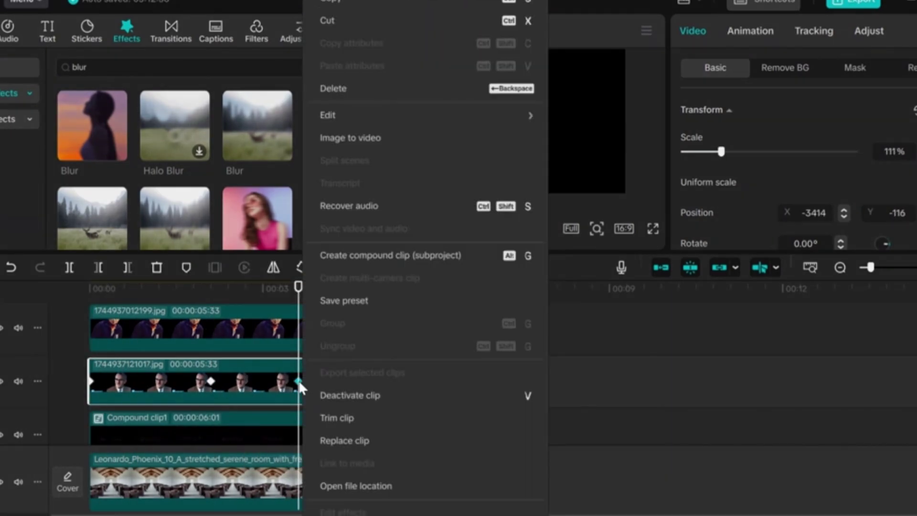
pyautogui.click(299, 381)
pyautogui.rightClick(298, 381)
pyautogui.click(312, 393)
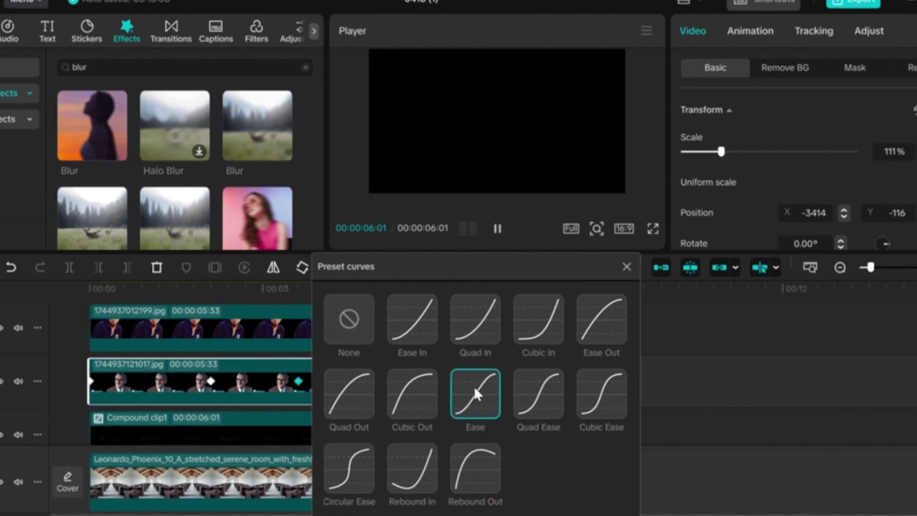
pyautogui.click(626, 266)
# Apply the Ease preset curve to the crowd compound clip's keyframes at 00:00:03:37 and 00:00:02:06.
pyautogui.click(282, 401)
pyautogui.click(298, 402)
pyautogui.rightClick(298, 402)
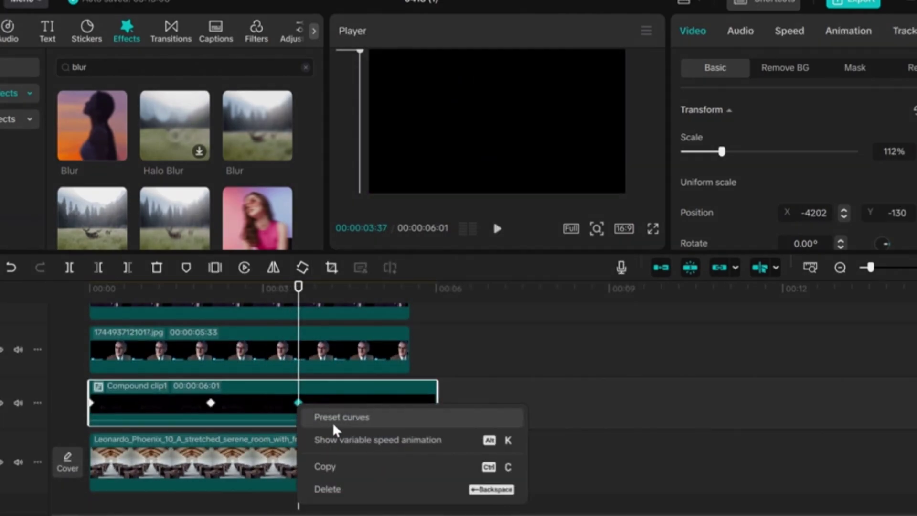
pyautogui.click(333, 422)
pyautogui.click(497, 394)
pyautogui.click(649, 267)
pyautogui.rightClick(211, 402)
pyautogui.click(221, 417)
pyautogui.click(383, 393)
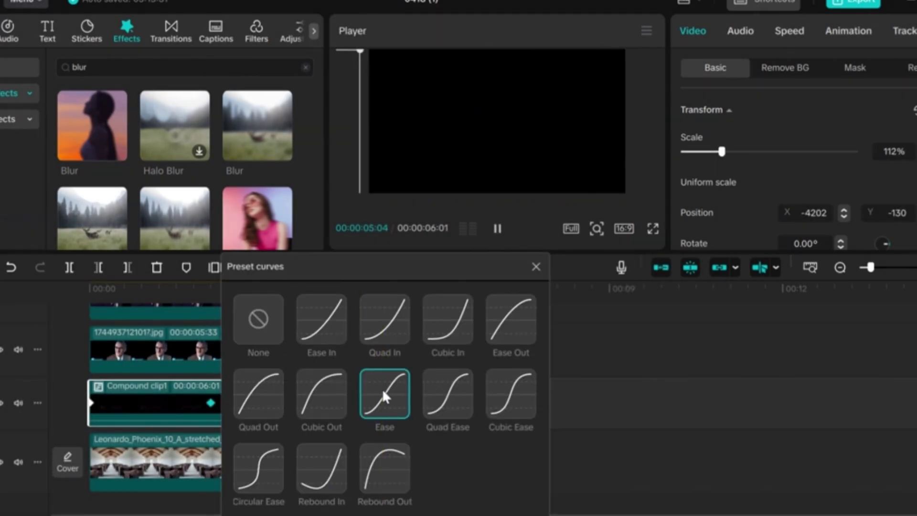
pyautogui.click(535, 267)
# Apply the Ease preset curve to the room image's keyframes at 00:00:03:37 and 00:00:02:06.
pyautogui.scroll(-1, 331, 410)
pyautogui.click(328, 422)
pyautogui.rightClick(298, 438)
pyautogui.click(317, 438)
pyautogui.click(480, 398)
pyautogui.click(632, 266)
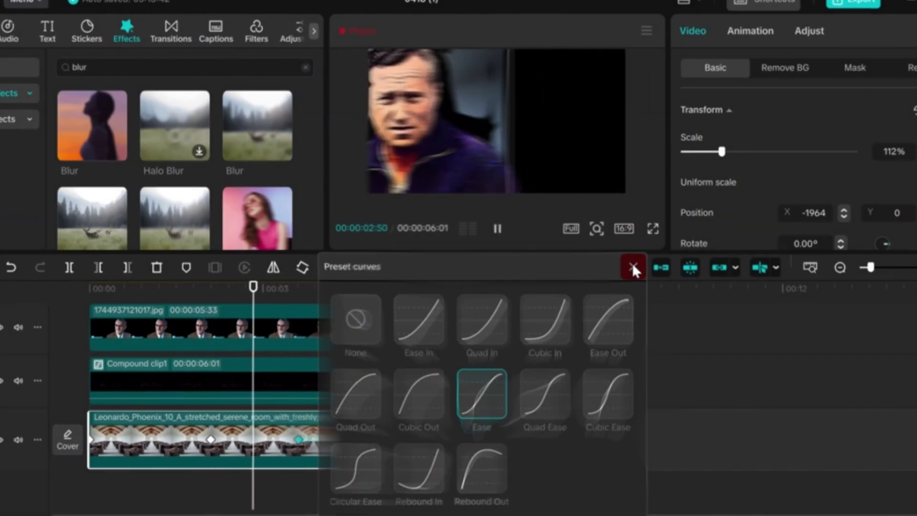
pyautogui.click(211, 438)
pyautogui.rightClick(210, 438)
pyautogui.click(229, 437)
pyautogui.click(377, 400)
pyautogui.click(535, 267)
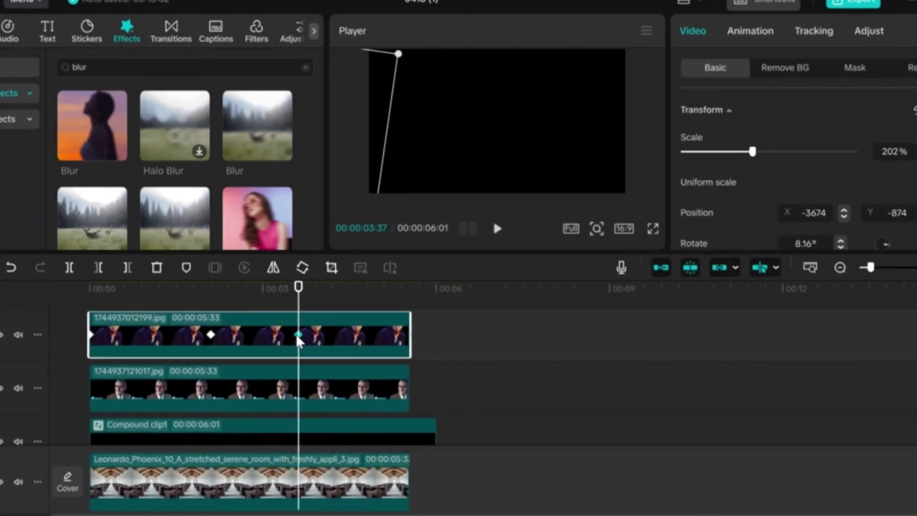
# Select all clips and trim off everything after 00:00:03:40, three frames past the last keyframes.
pyautogui.press('Right')
pyautogui.press('Right')
pyautogui.press('Right')
pyautogui.moveTo(469, 328); pyautogui.dragTo(340, 515)
pyautogui.click(129, 267)
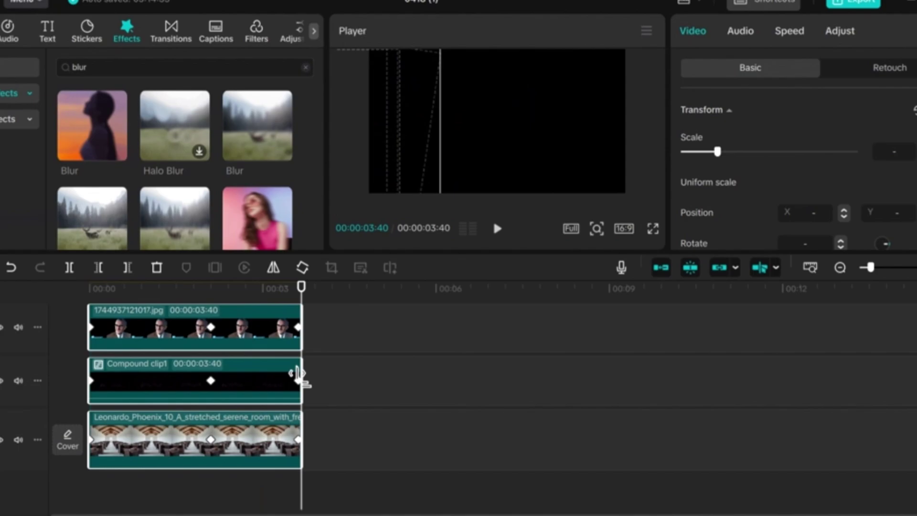
pyautogui.scroll(3, 319, 373)
pyautogui.click(319, 373)
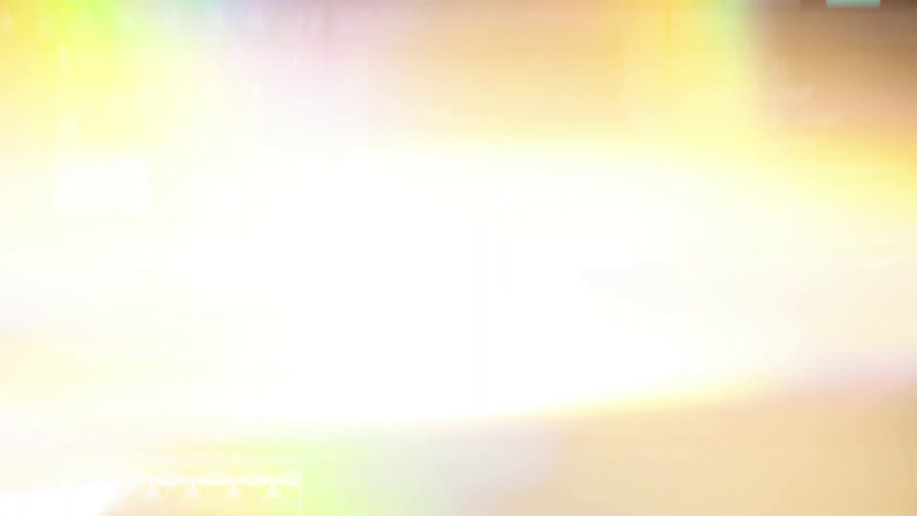
# Start a second scene at 00:00:03:40 by stacking the sky image, the colorized street photo and the suited man's body, arm and head cut-outs.
pyautogui.moveTo(104, 191); pyautogui.dragTo(339, 515)
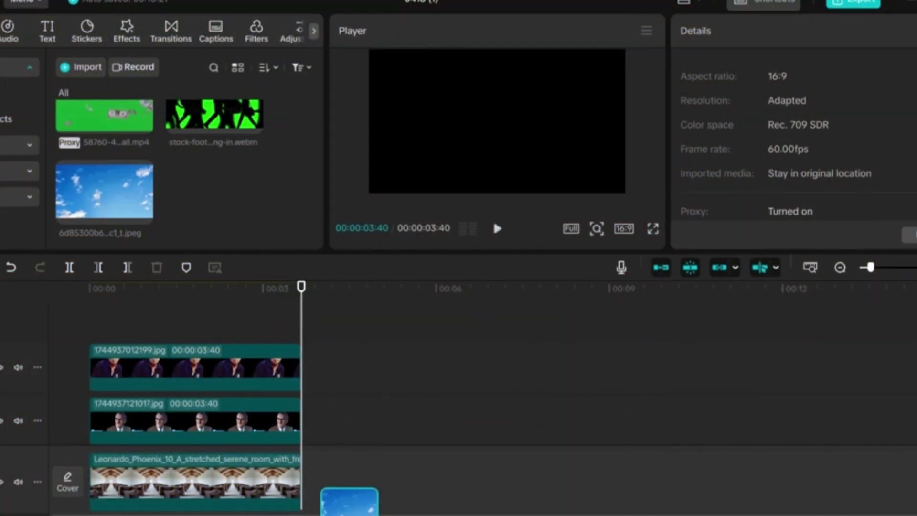
pyautogui.moveTo(314, 464)
pyautogui.mouseDown()
pyautogui.moveTo(387, 418)
pyautogui.moveTo(305, 469)
pyautogui.mouseUp()
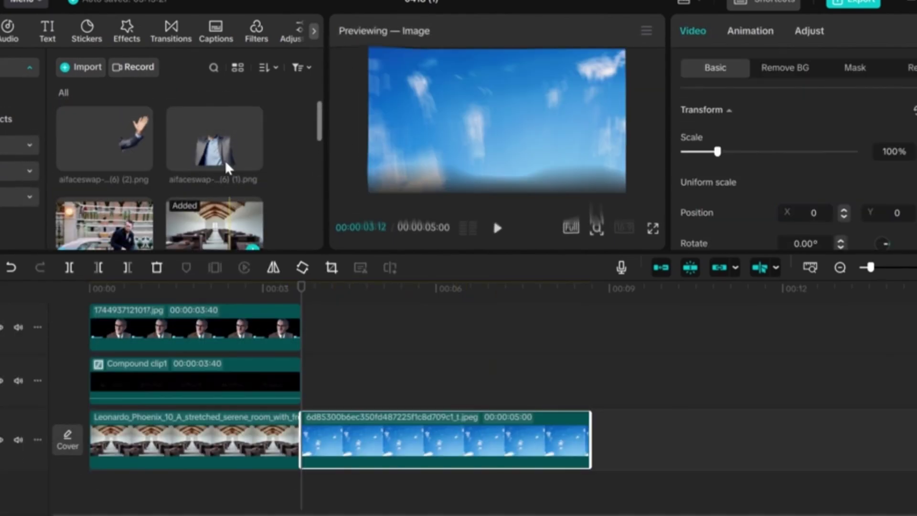
pyautogui.moveTo(225, 160); pyautogui.dragTo(307, 375)
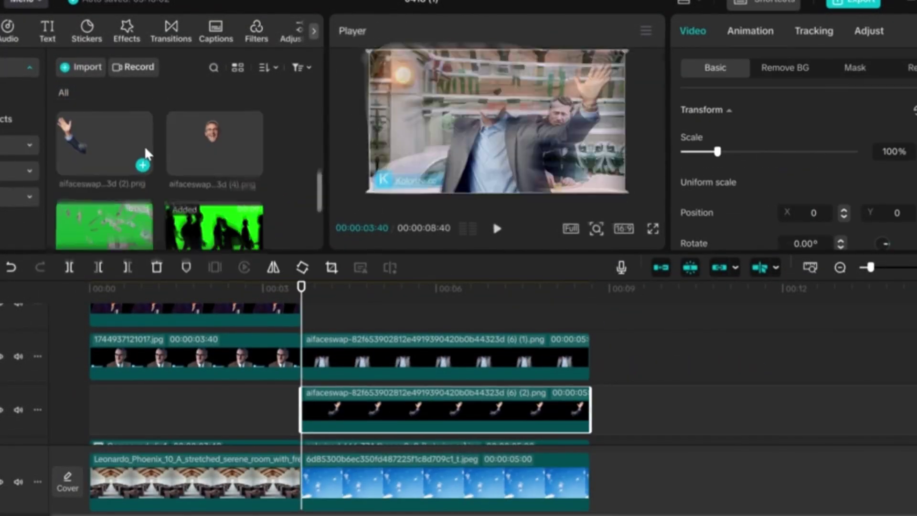
pyautogui.moveTo(145, 145); pyautogui.dragTo(278, 259)
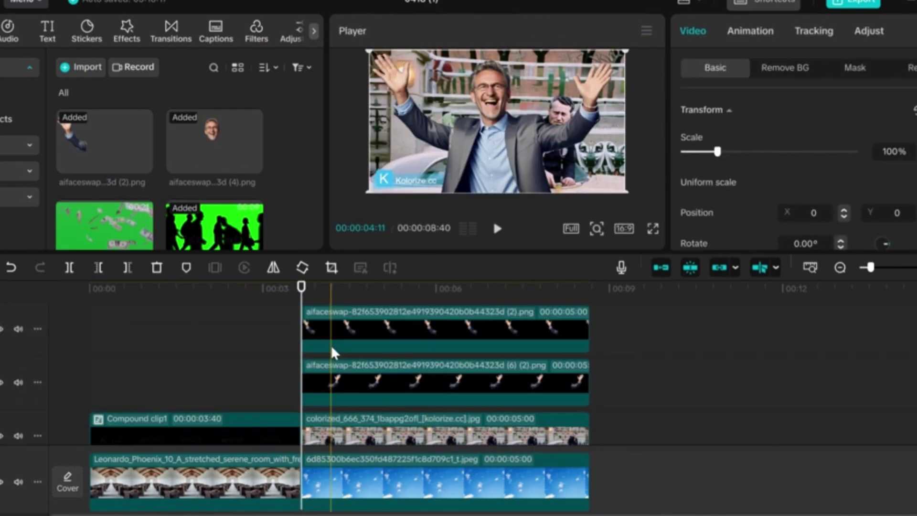
pyautogui.scroll(5, 352, 394)
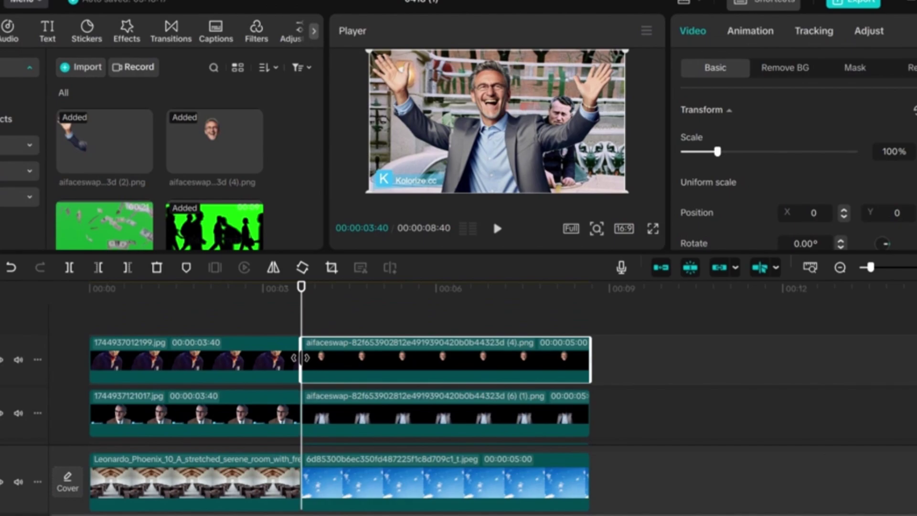
pyautogui.scroll(-3, 706, 207)
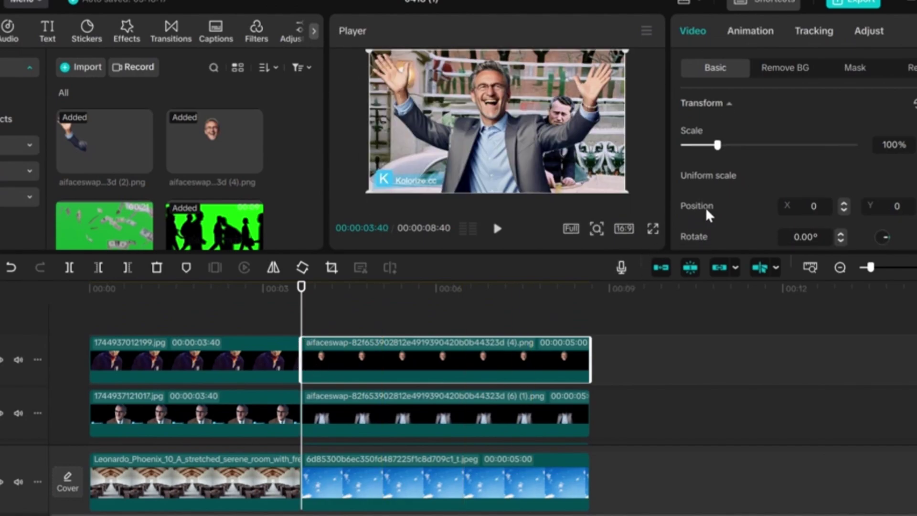
# Keyframe the head cut-out's rotation at 0.00° at 00:00:03:40, -5.50° at 00:00:04:28 and 5.00° at 00:00:05:25.
pyautogui.scroll(2, 707, 213)
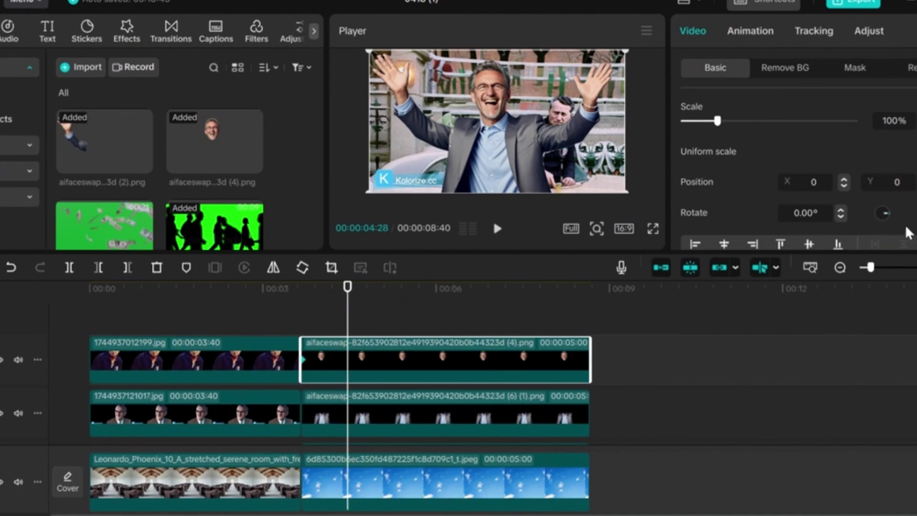
pyautogui.click(841, 216)
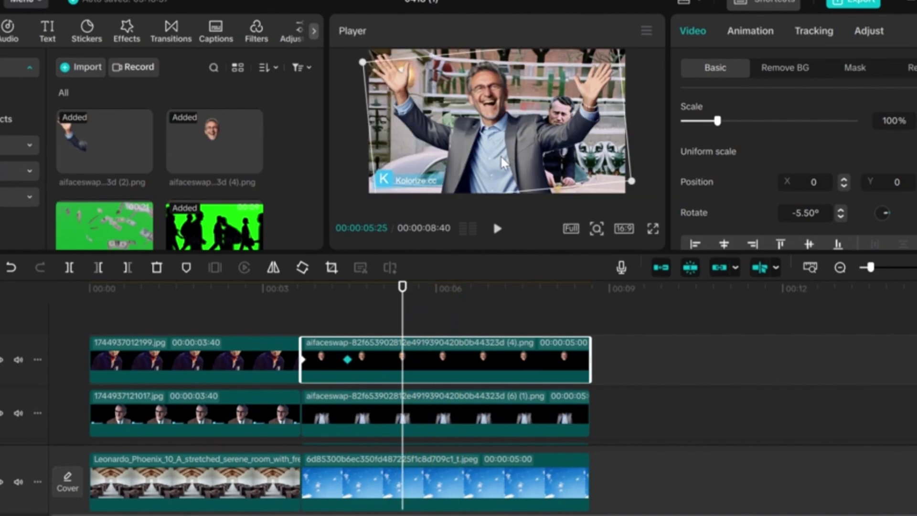
pyautogui.click(840, 206)
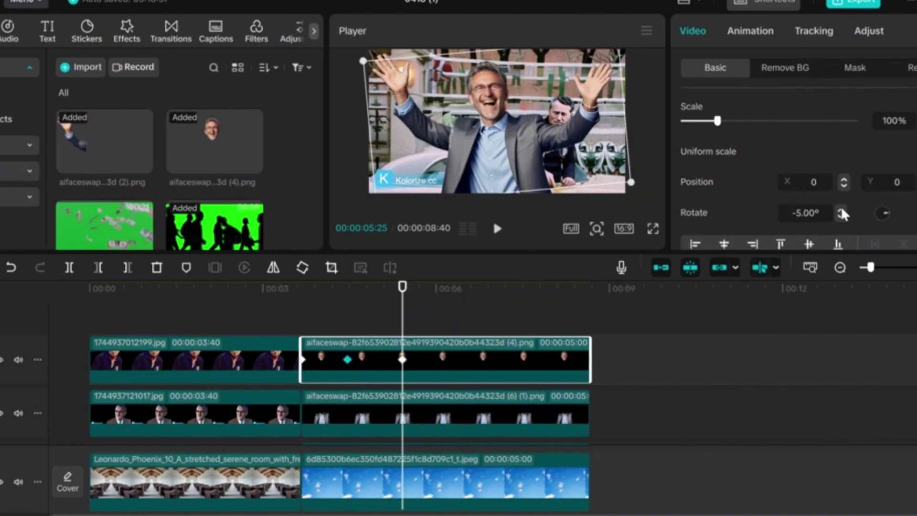
pyautogui.click(841, 209)
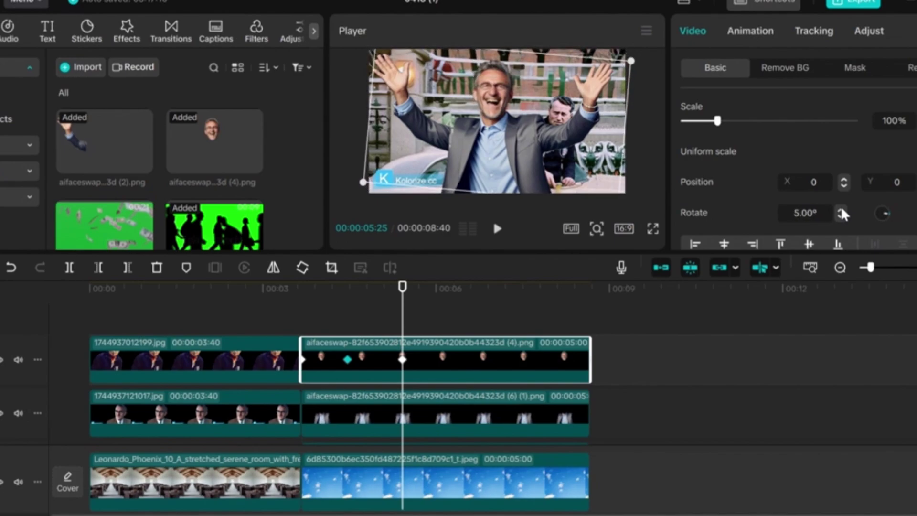
pyautogui.click(839, 217)
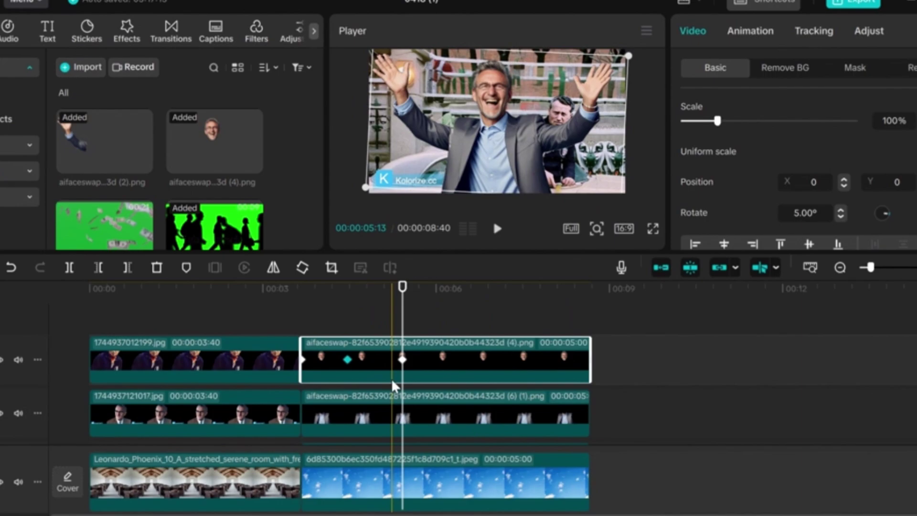
# Add two more rotation keyframes to the head cut-out: -3.50° at 00:00:06:34 and 3.00° at 00:00:07:43.
pyautogui.click(469, 288)
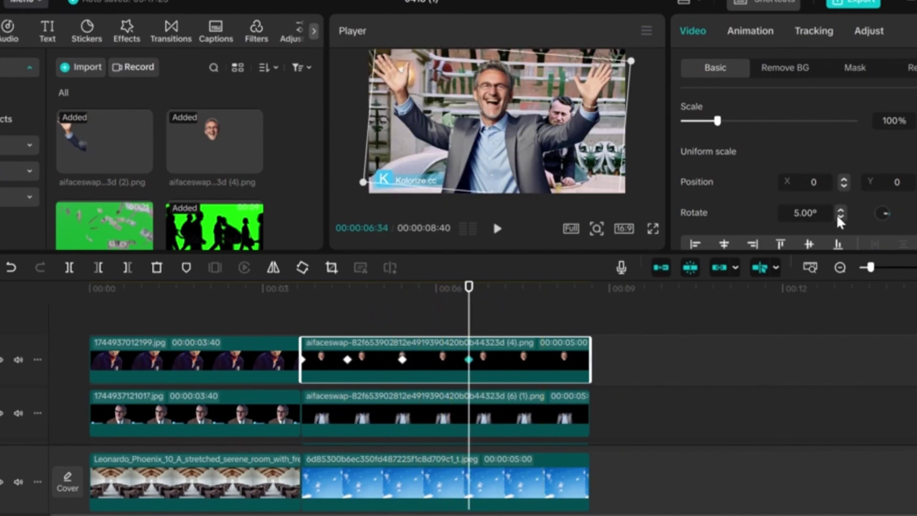
pyautogui.moveTo(839, 216); pyautogui.dragTo(839, 216)
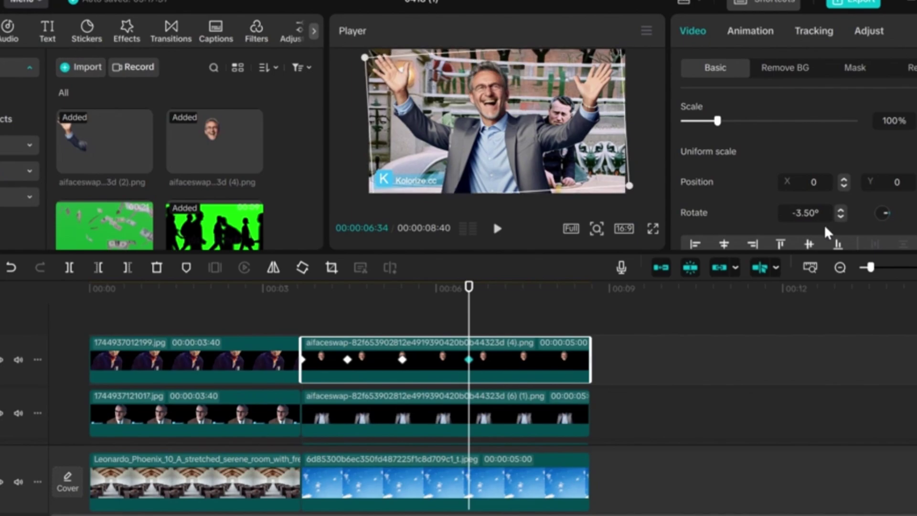
pyautogui.click(536, 291)
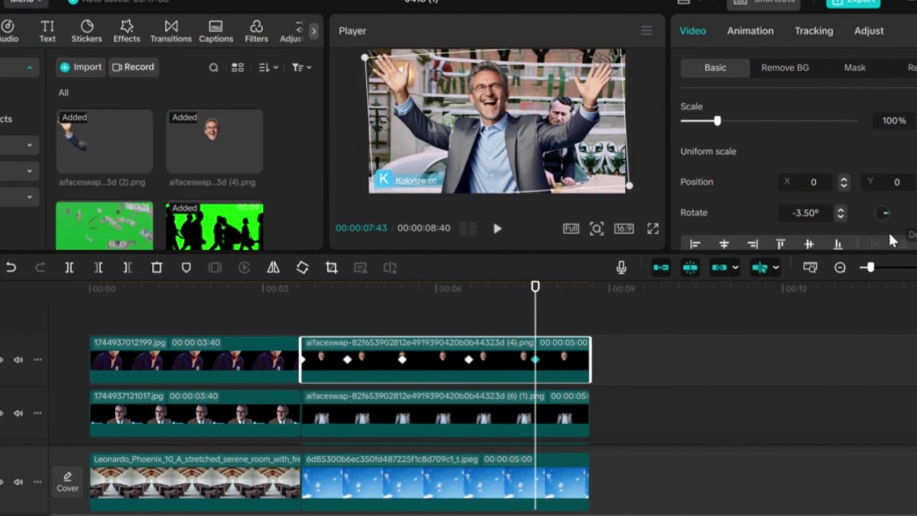
pyautogui.moveTo(841, 210); pyautogui.dragTo(840, 212)
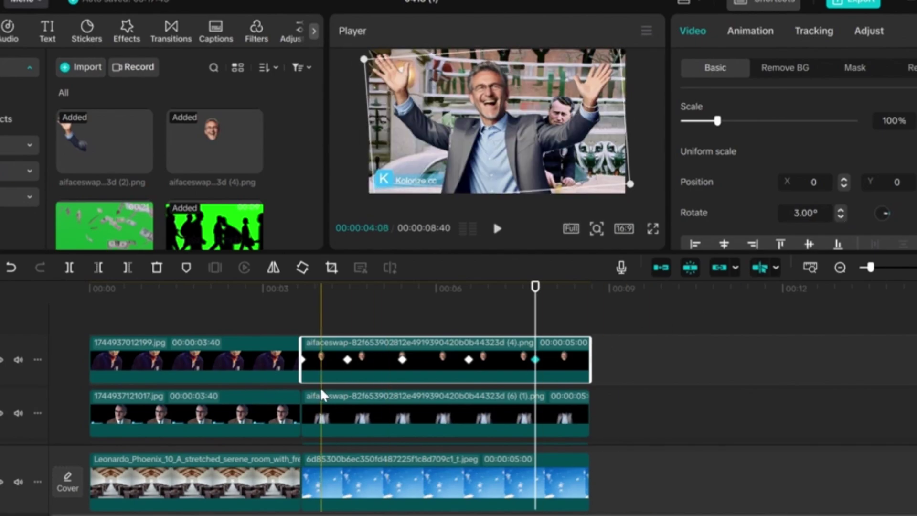
# Preview the head wobble from the scene change and shift the head clip's rotation keyframes slightly later.
pyautogui.click(297, 288)
pyautogui.click(497, 228)
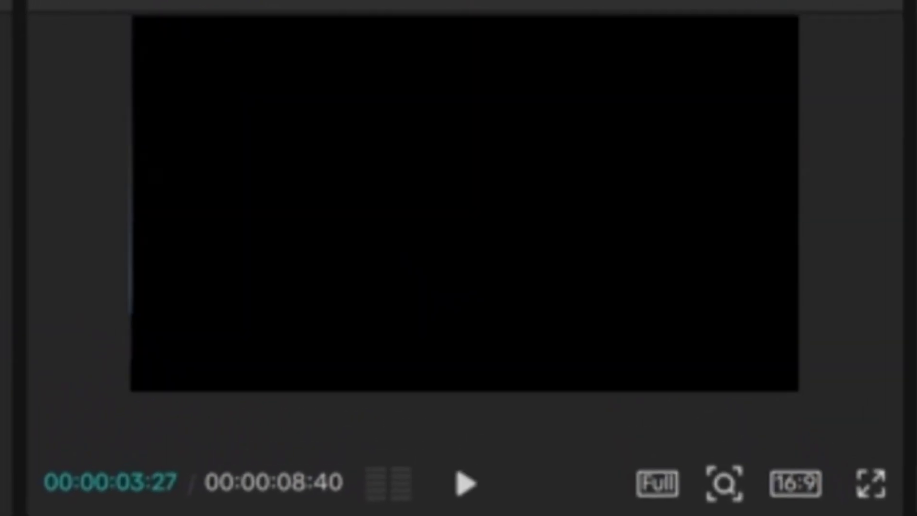
pyautogui.press('space')
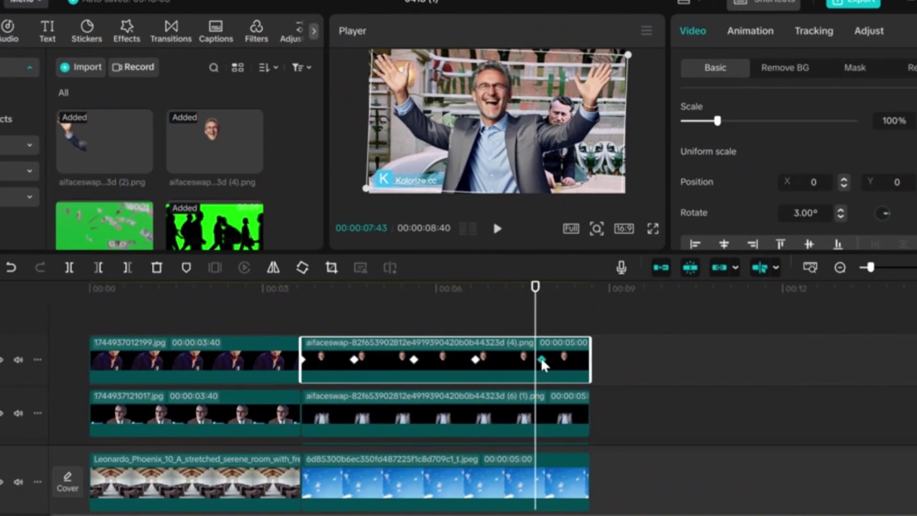
pyautogui.moveTo(478, 360); pyautogui.dragTo(480, 359)
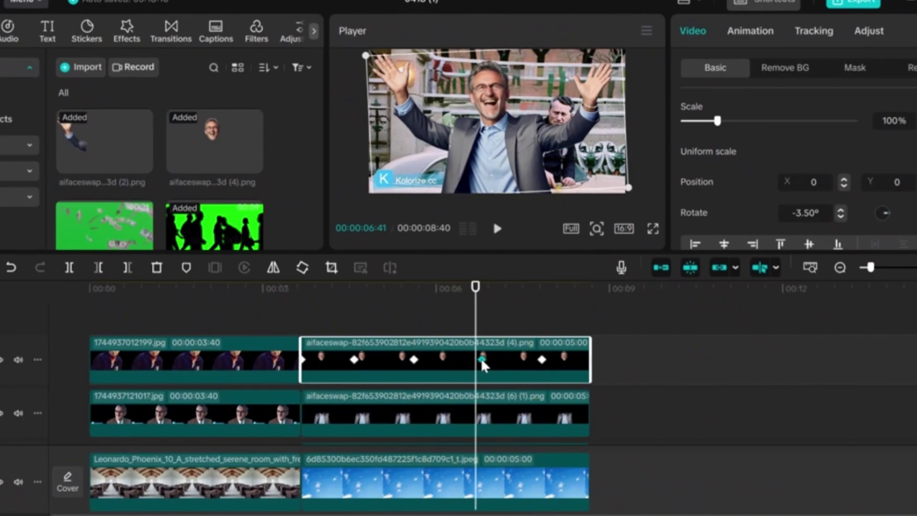
pyautogui.click(414, 361)
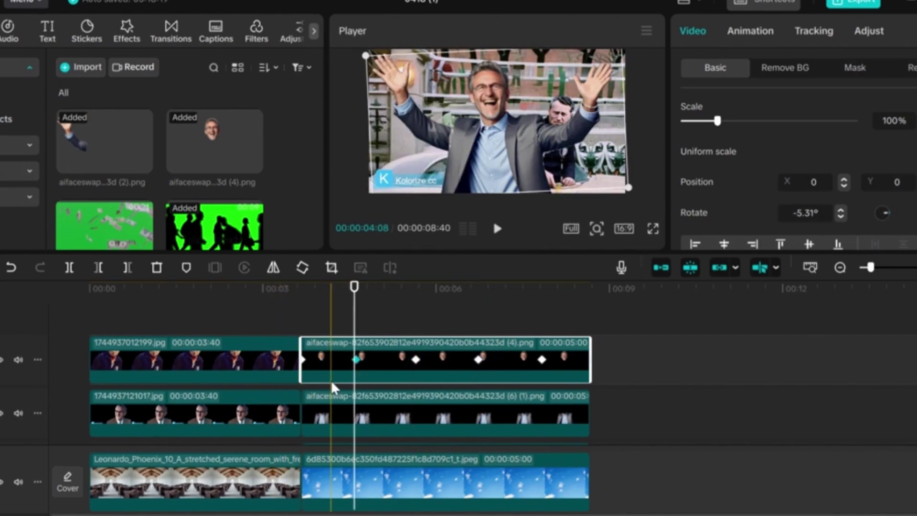
# Apply the Ease preset curve to the head clip's keyframes just after 00:00:04:35 and at 00:00:05:39.
pyautogui.rightClick(356, 361)
pyautogui.click(382, 367)
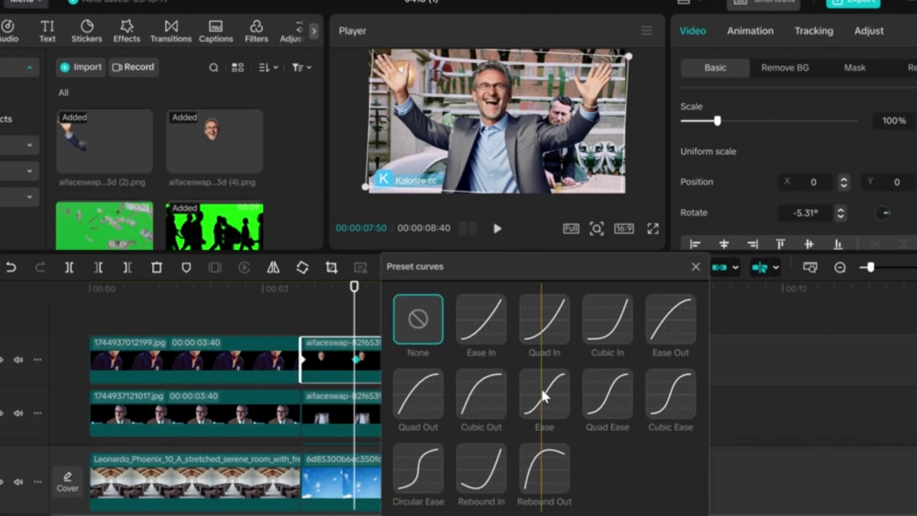
pyautogui.click(695, 266)
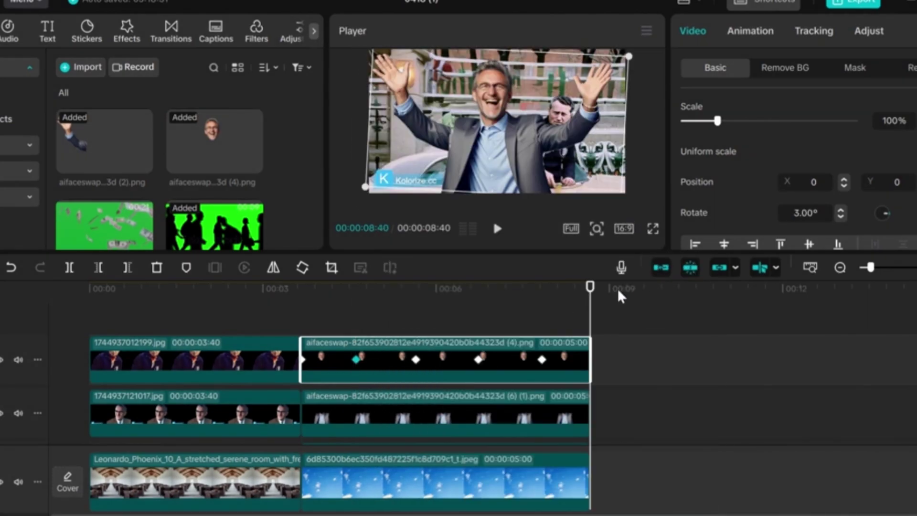
pyautogui.rightClick(416, 360)
pyautogui.click(430, 365)
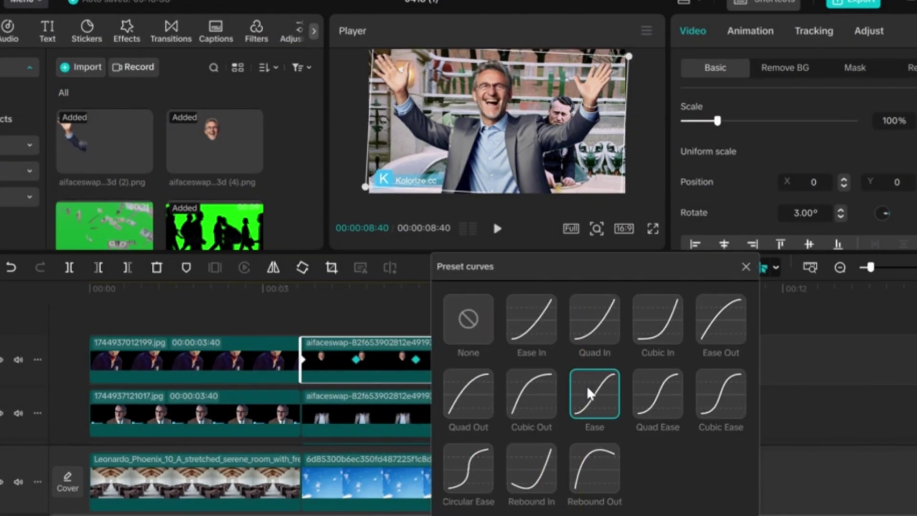
pyautogui.click(744, 267)
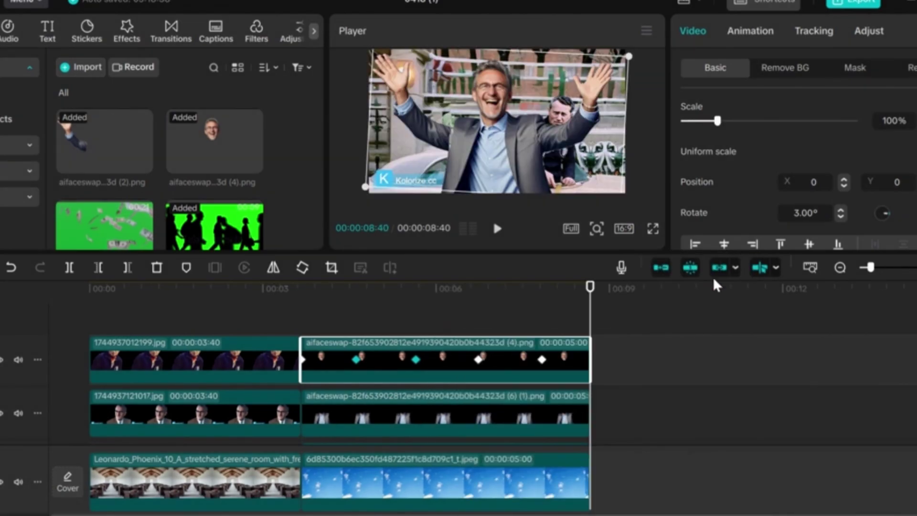
# Apply the Ease preset curve to the head clip's keyframes at 00:00:06:44 and 00:00:07:50.
pyautogui.rightClick(479, 359)
pyautogui.click(494, 370)
pyautogui.click(657, 400)
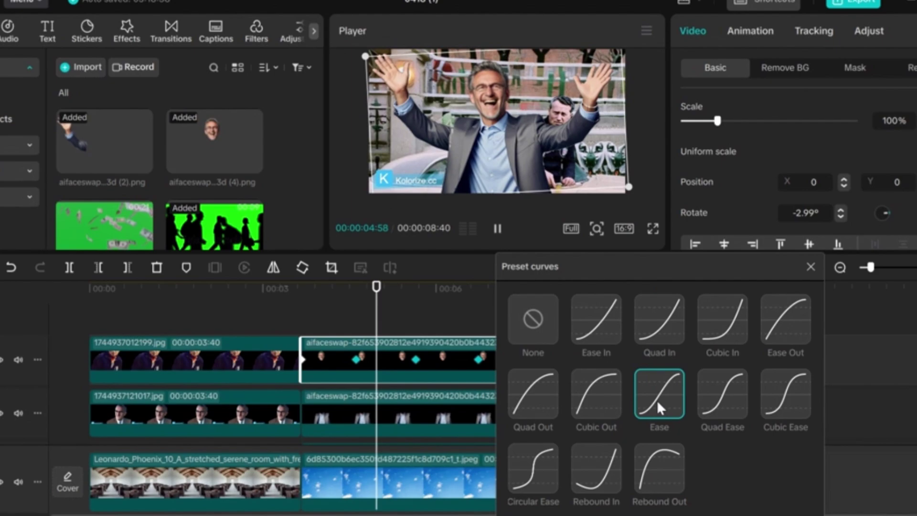
pyautogui.click(810, 266)
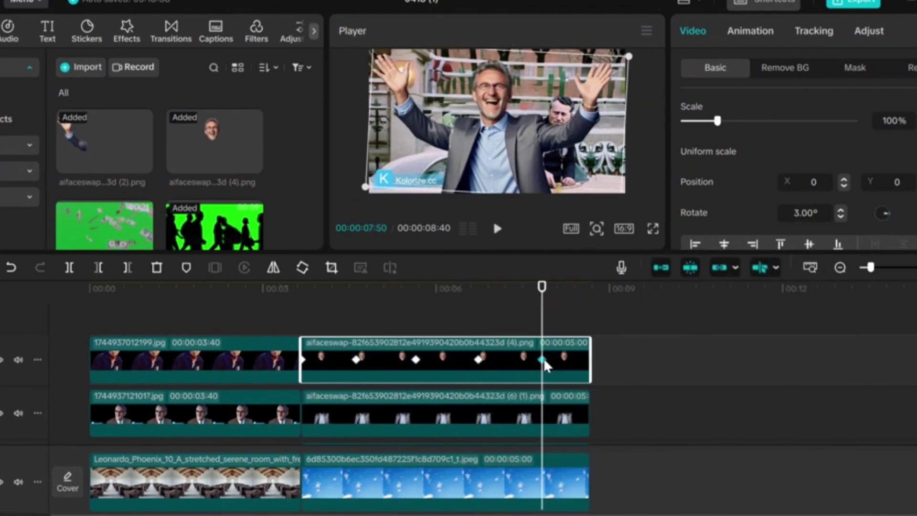
pyautogui.rightClick(544, 357)
pyautogui.click(565, 369)
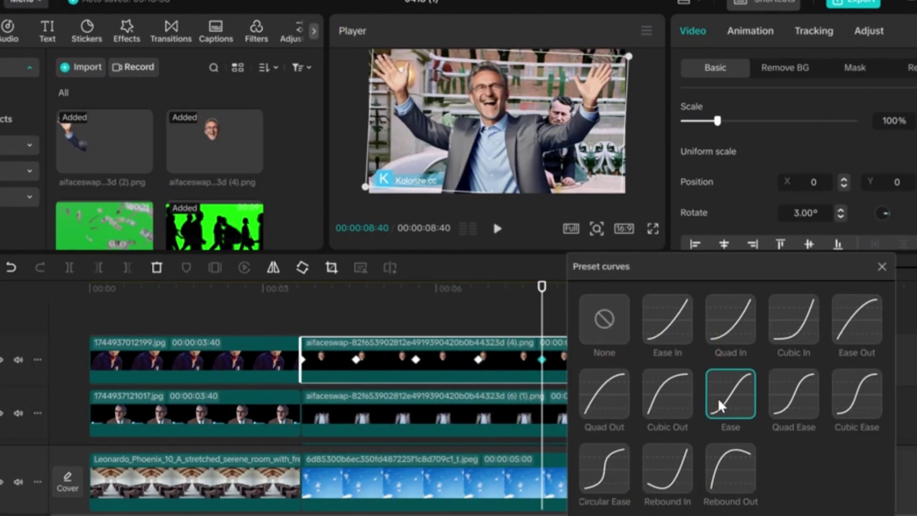
pyautogui.click(718, 397)
pyautogui.click(881, 266)
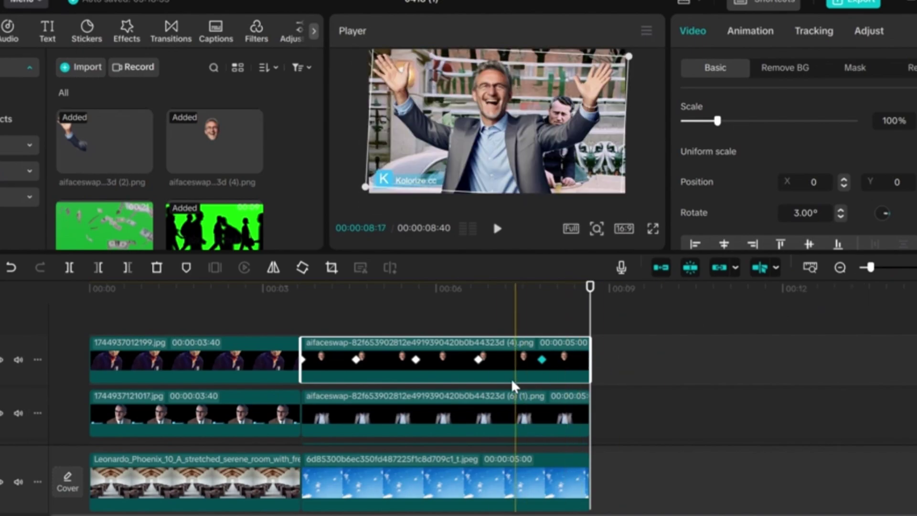
# Delete the suited body clip and both arm cut-out clips from the second scene.
pyautogui.click(478, 360)
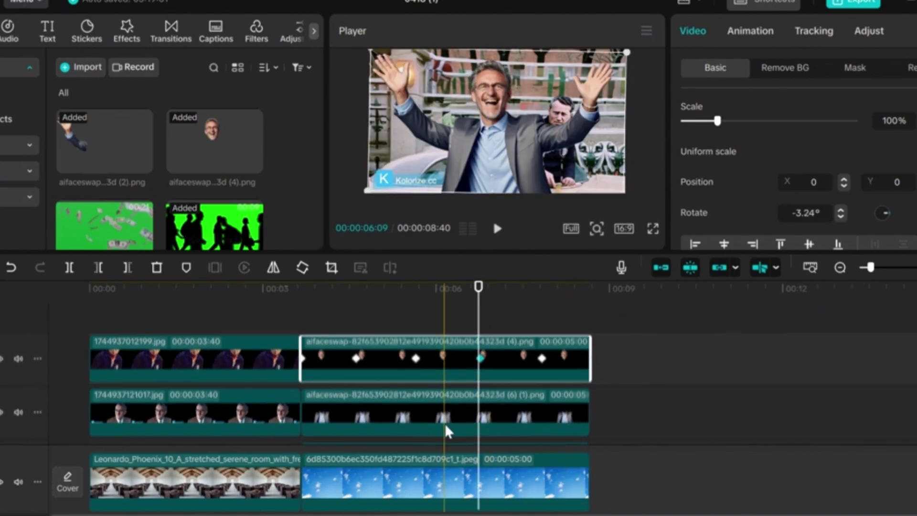
pyautogui.scroll(-1, 446, 430)
pyautogui.scroll(-1, 428, 419)
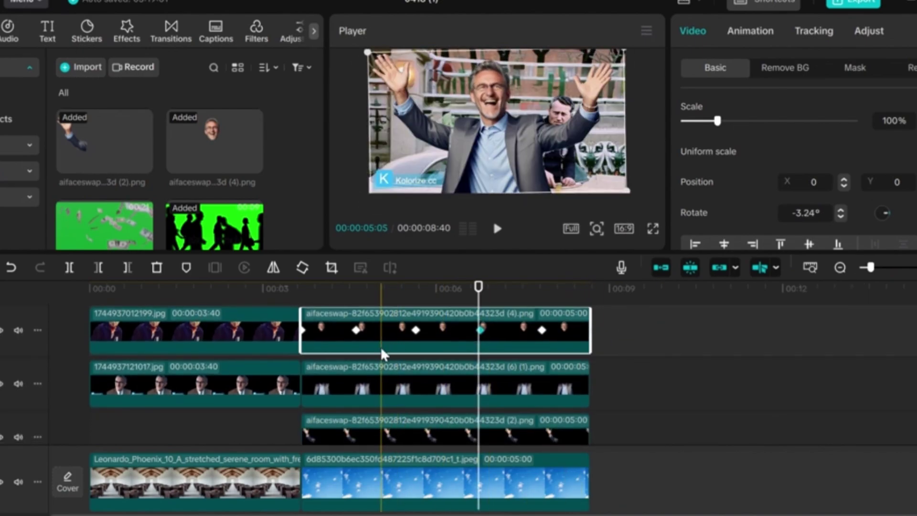
pyautogui.click(374, 385)
pyautogui.scroll(-5, 385, 379)
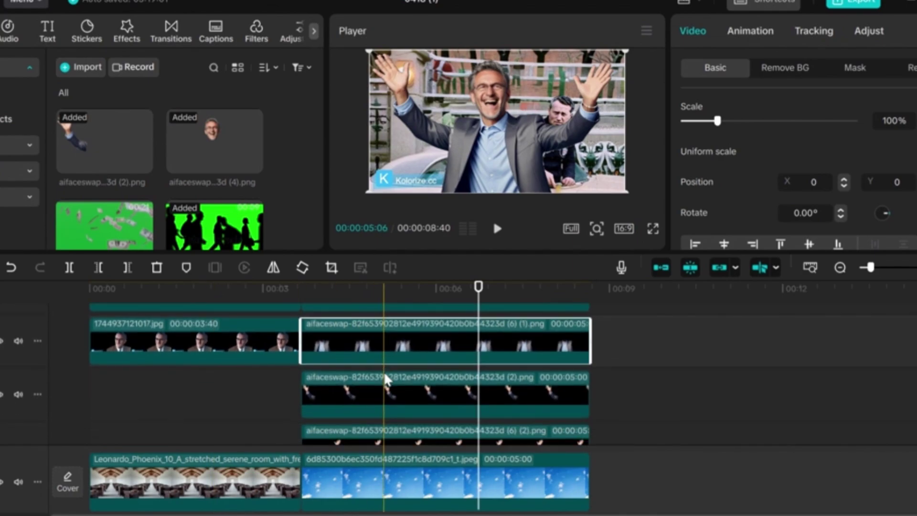
pyautogui.click(611, 322)
pyautogui.moveTo(610, 320); pyautogui.dragTo(520, 400)
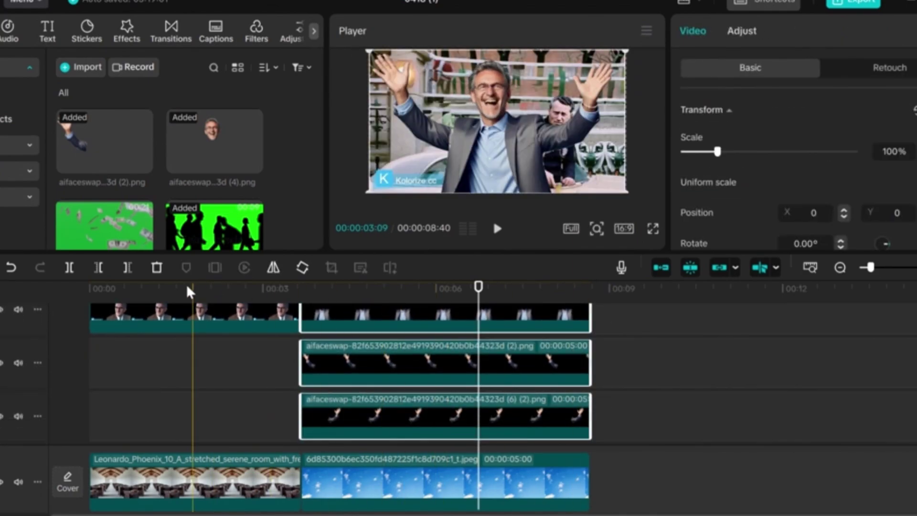
pyautogui.click(158, 268)
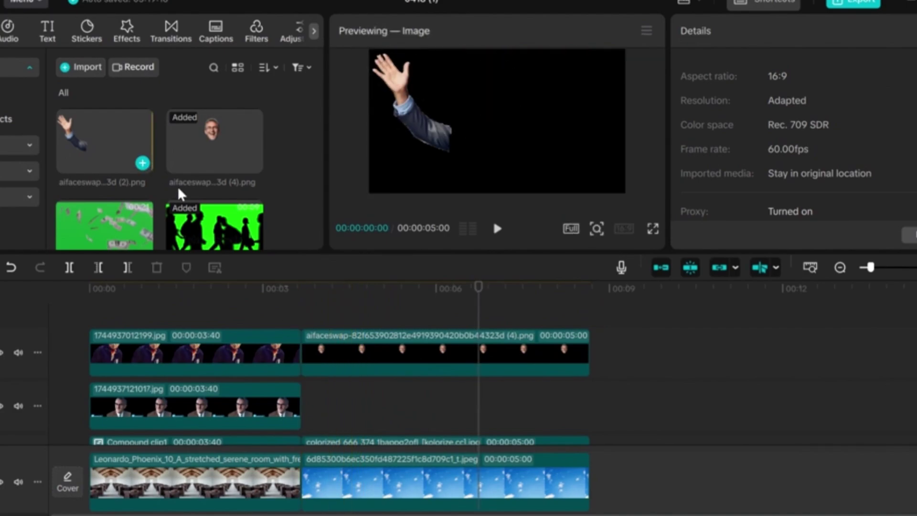
# Duplicate the keyframed head clip onto the track below and place the suited body cut-out (6) (1).png between the two copies at 00:00:03:40.
pyautogui.click(377, 344)
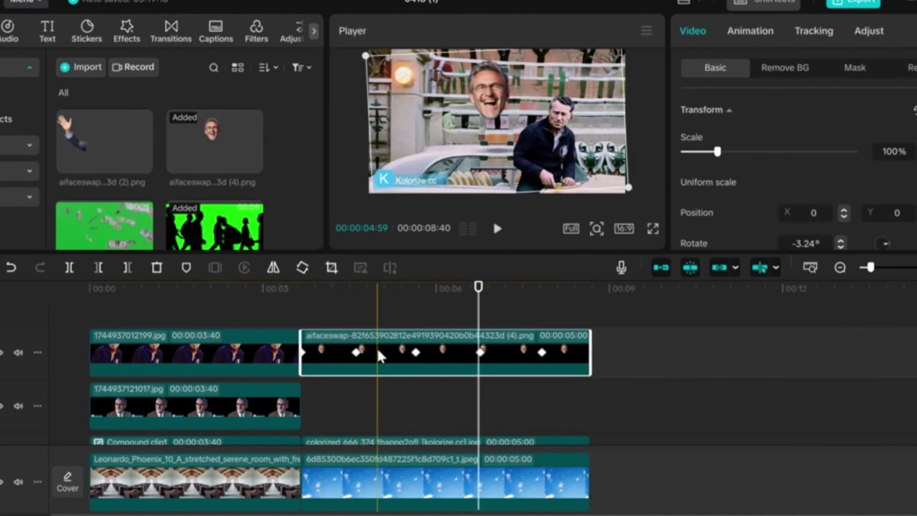
pyautogui.moveTo(377, 348); pyautogui.dragTo(377, 404)
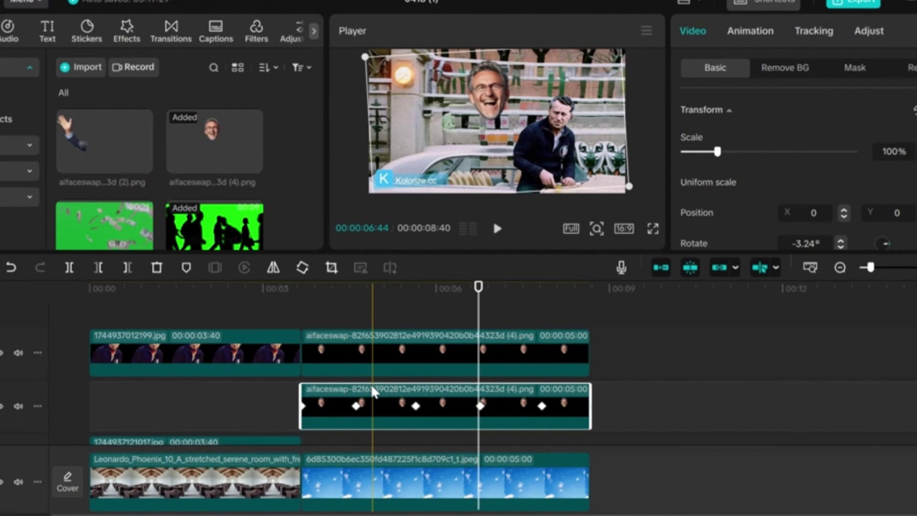
pyautogui.scroll(2, 158, 179)
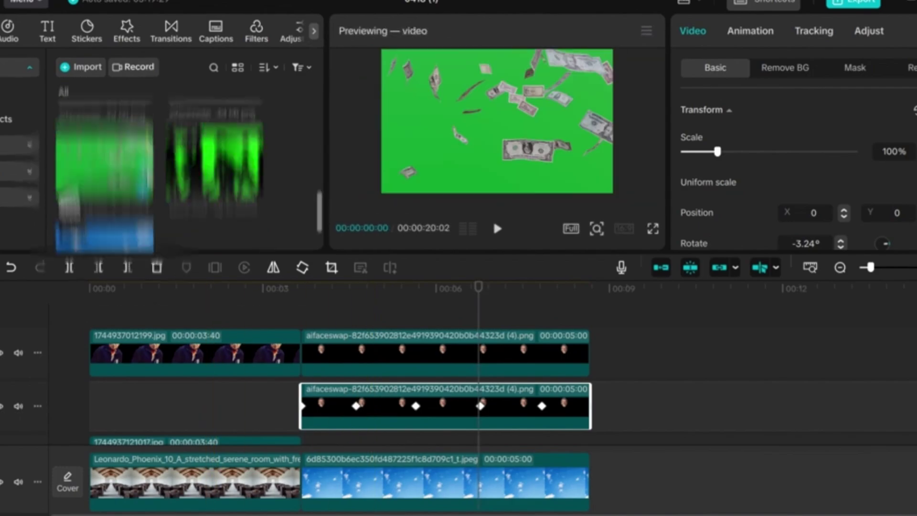
pyautogui.scroll(3, 147, 170)
pyautogui.scroll(-4, 148, 172)
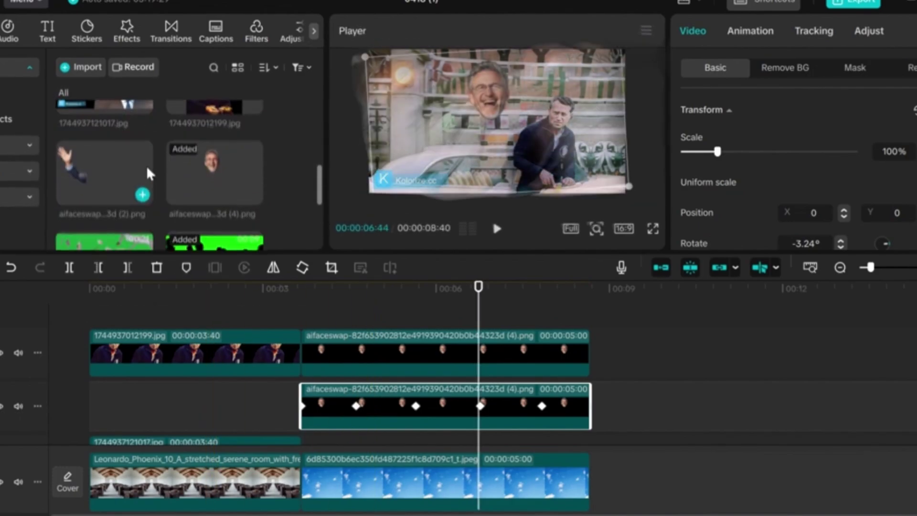
pyautogui.scroll(-3, 191, 167)
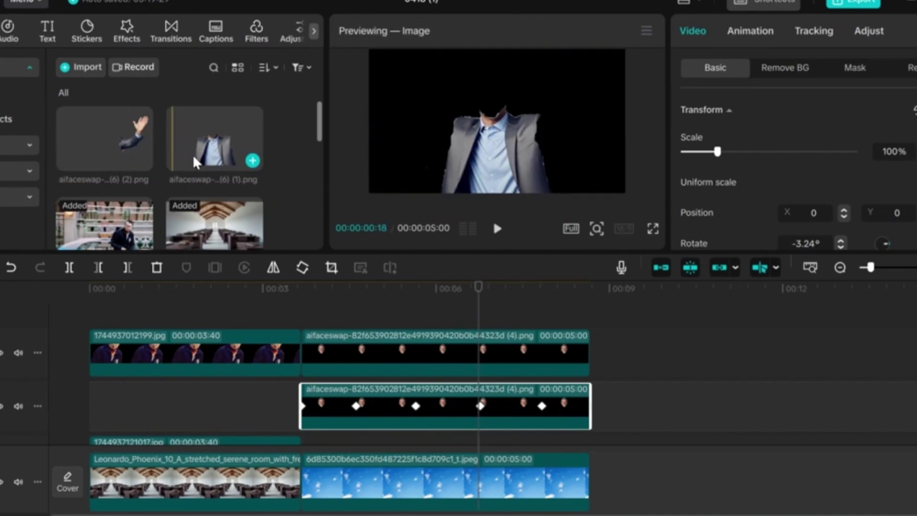
pyautogui.moveTo(215, 145); pyautogui.dragTo(302, 385)
# Replace the lower head copy with the arm cut-out (6) (2).png, keeping the original video effect.
pyautogui.scroll(-1, 326, 402)
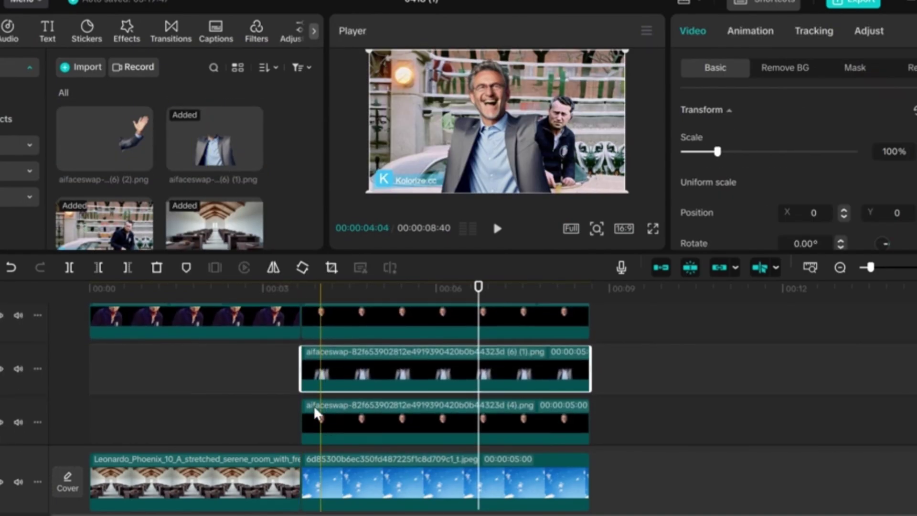
pyautogui.moveTo(122, 143); pyautogui.dragTo(315, 428)
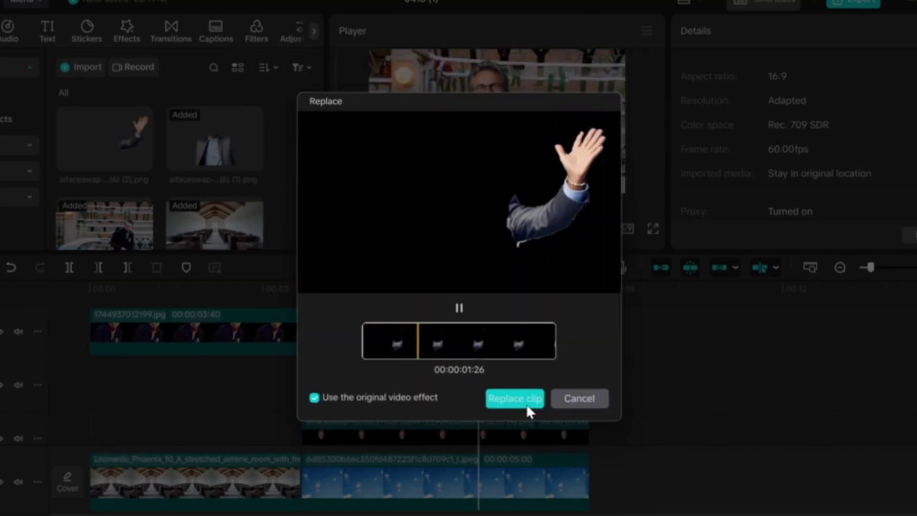
pyautogui.click(526, 403)
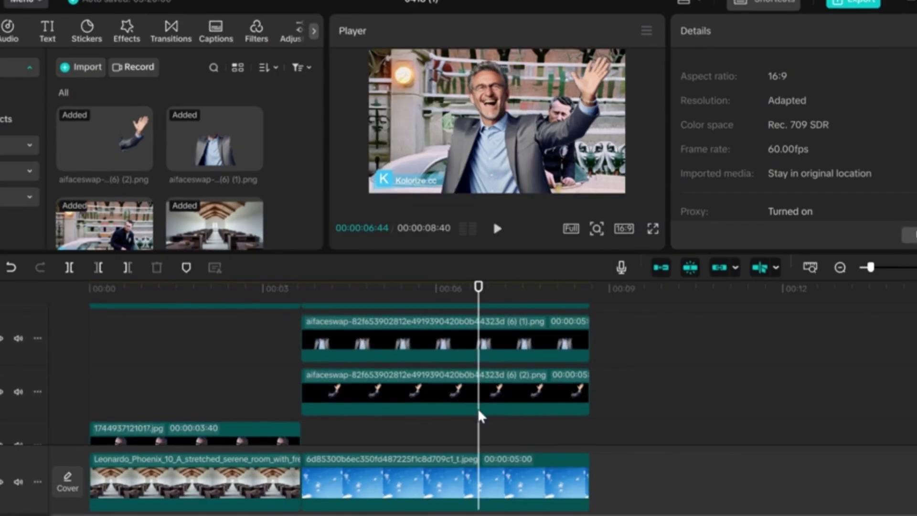
# Reposition the waving arm cut-out (6) (2).png at X -109, Y 0 so that it meets the suited man's shoulder.
pyautogui.click(442, 389)
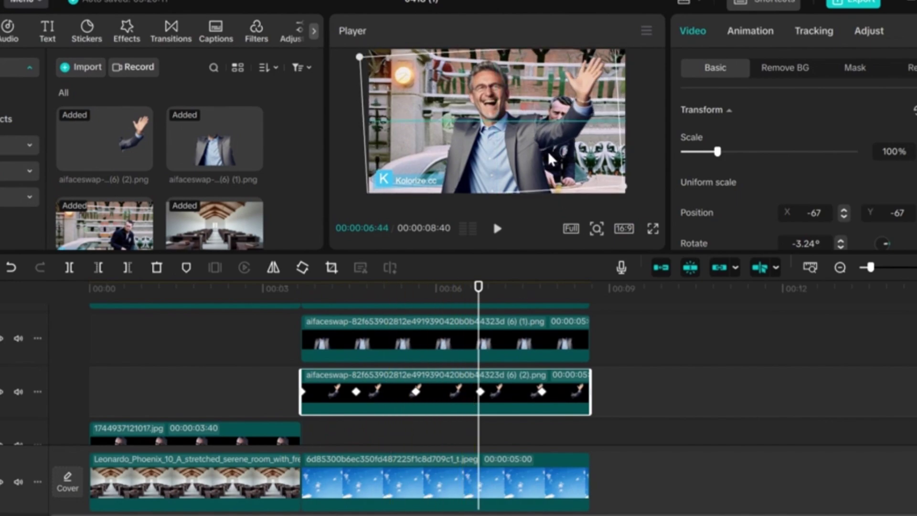
pyautogui.moveTo(548, 152); pyautogui.dragTo(547, 152)
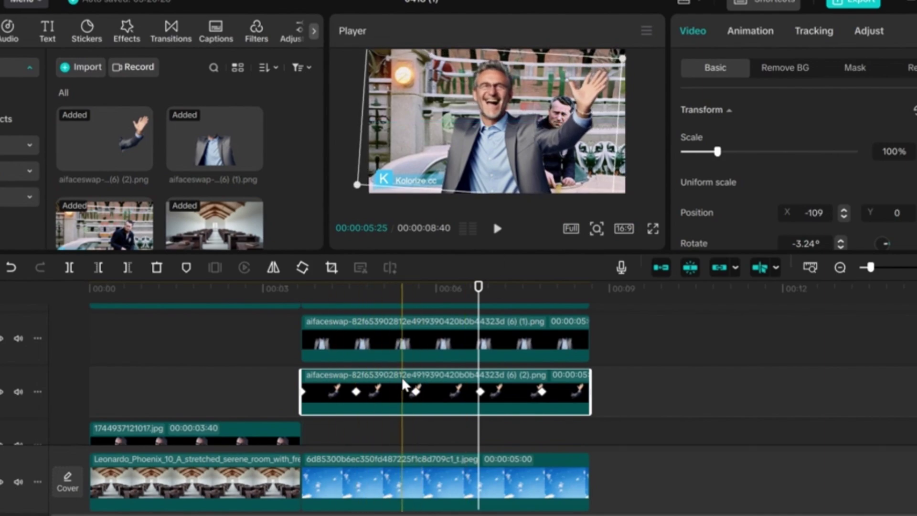
pyautogui.scroll(2, 393, 384)
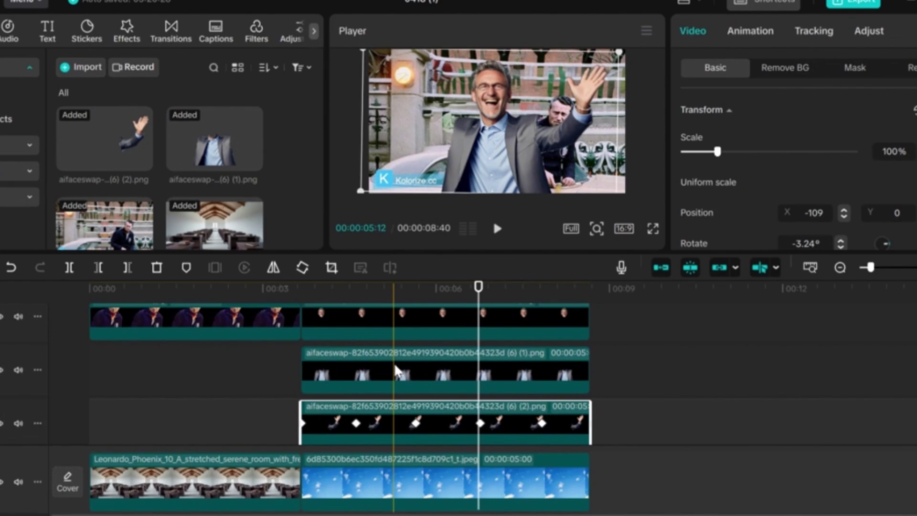
pyautogui.click(401, 316)
pyautogui.scroll(-1, 419, 389)
pyautogui.scroll(-1, 419, 389)
pyautogui.click(419, 390)
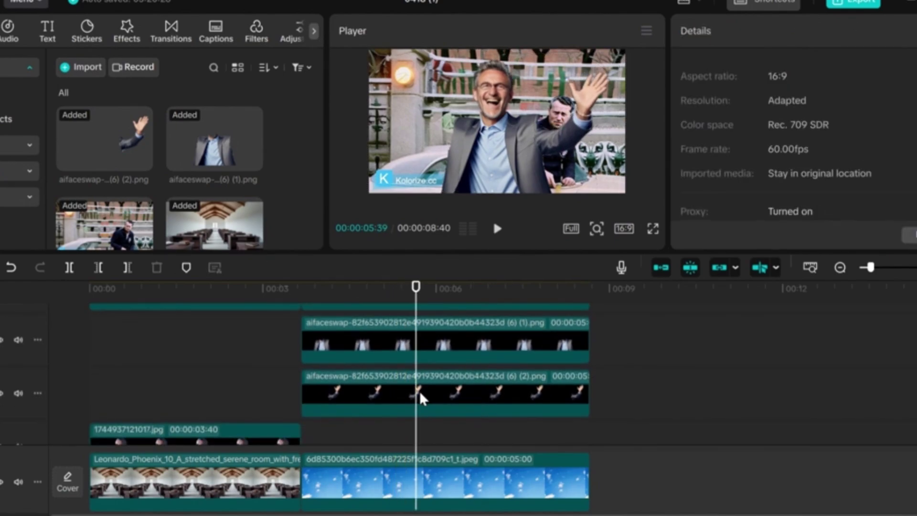
# Duplicate the keyframed arm clip onto an adjacent track and replace the upper copy with the opposite arm cut-out (2).png.
pyautogui.click(462, 391)
pyautogui.moveTo(443, 405)
pyautogui.mouseDown()
pyautogui.moveTo(442, 442)
pyautogui.moveTo(440, 383)
pyautogui.moveTo(439, 397)
pyautogui.moveTo(453, 393)
pyautogui.moveTo(446, 397)
pyautogui.mouseUp()
pyautogui.scroll(3, 144, 215)
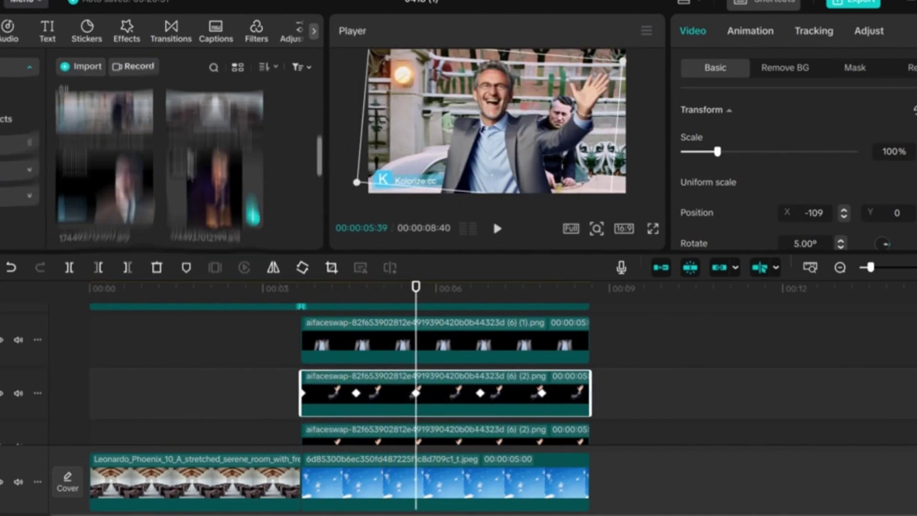
pyautogui.moveTo(139, 245); pyautogui.dragTo(322, 394)
pyautogui.click(514, 398)
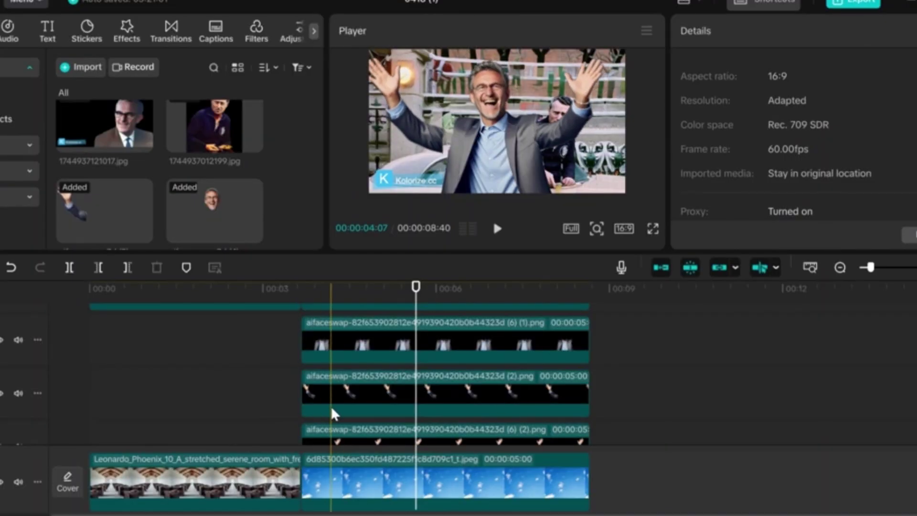
# Reposition the opposite arm cut-out (2).png at X 97, Y 0 against the suited body.
pyautogui.click(374, 396)
pyautogui.moveTo(416, 154); pyautogui.dragTo(431, 159)
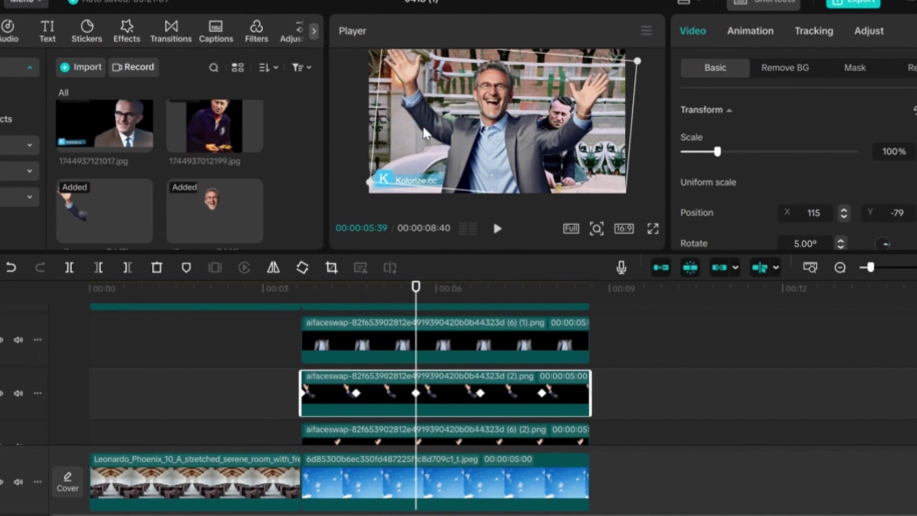
pyautogui.scroll(3, 334, 387)
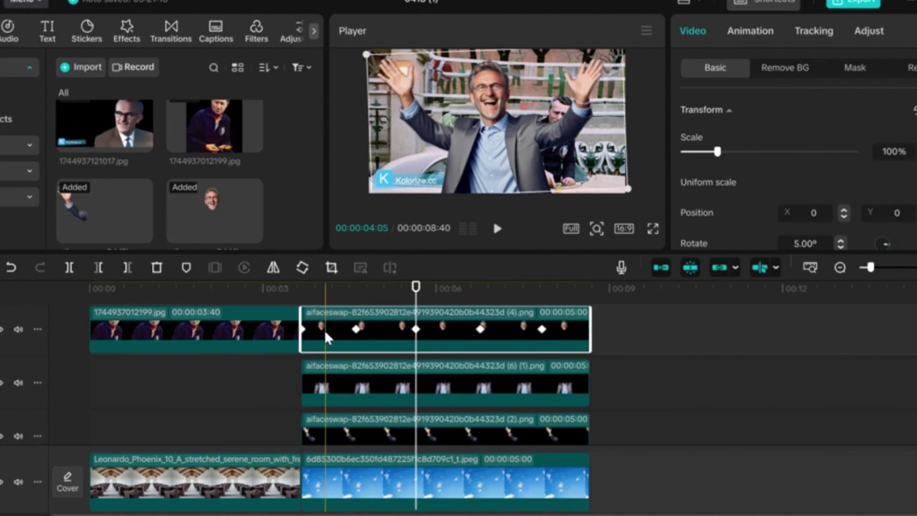
# Shift the four keyframes after the start of arm clip (2).png slightly later, offsetting its wobble from the head.
pyautogui.scroll(-2, 339, 410)
pyautogui.moveTo(356, 397); pyautogui.dragTo(430, 398)
pyautogui.moveTo(480, 398); pyautogui.dragTo(558, 398)
pyautogui.click(492, 397)
pyautogui.click(430, 398)
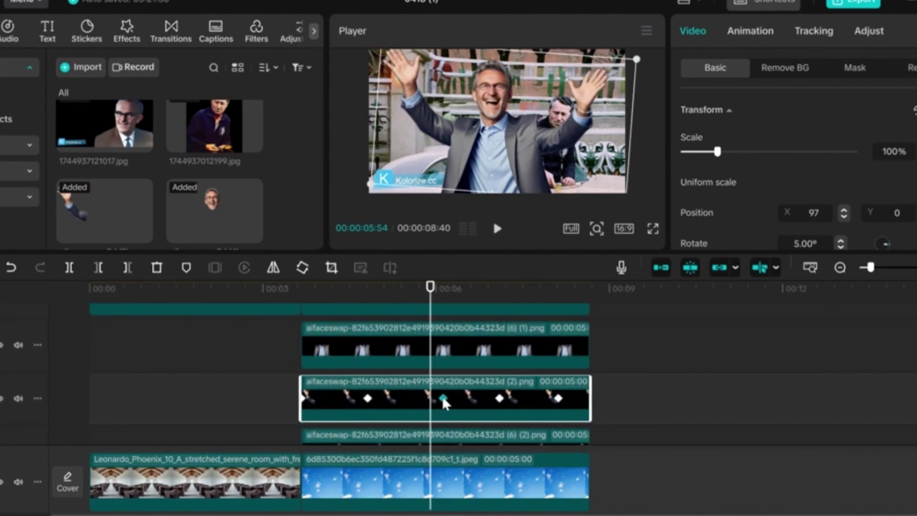
pyautogui.click(368, 398)
# Shift the four keyframes after the start of arm clip (6) (2).png slightly earlier than the head's keyframes.
pyautogui.scroll(-2, 442, 407)
pyautogui.click(363, 408)
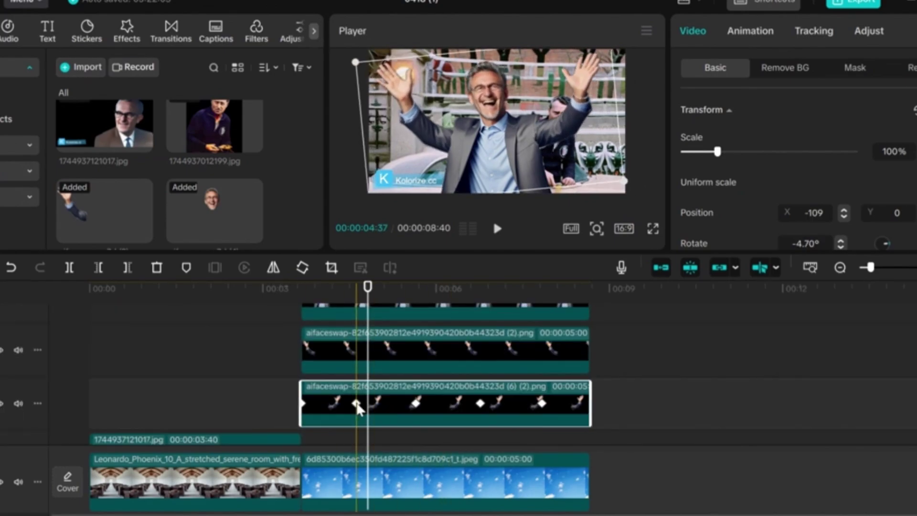
pyautogui.moveTo(357, 403); pyautogui.dragTo(351, 403)
pyautogui.moveTo(416, 403); pyautogui.dragTo(410, 403)
pyautogui.click(479, 405)
pyautogui.click(542, 403)
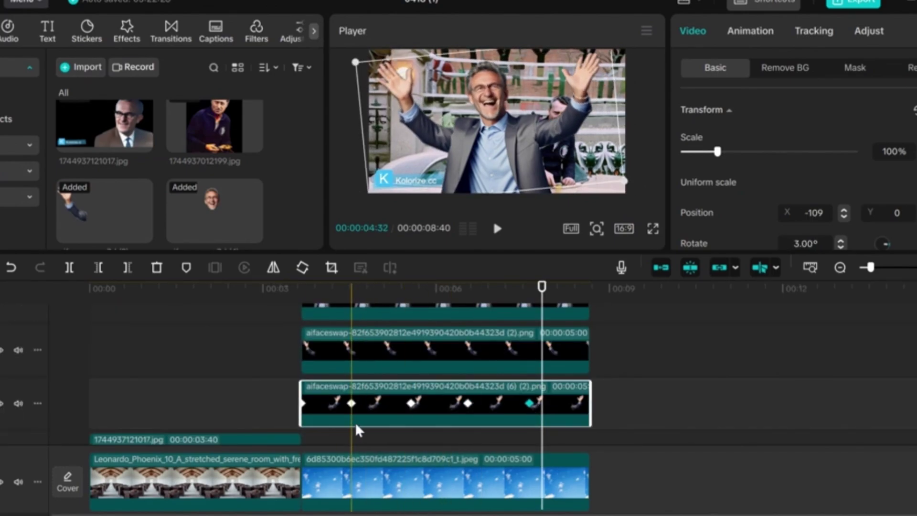
# Preview the wobble, move arm clip (6) (2).png's second and fourth keyframes slightly later, and add a 3.50° rotation keyframe at 00:00:08:23.
pyautogui.click(300, 288)
pyautogui.click(497, 229)
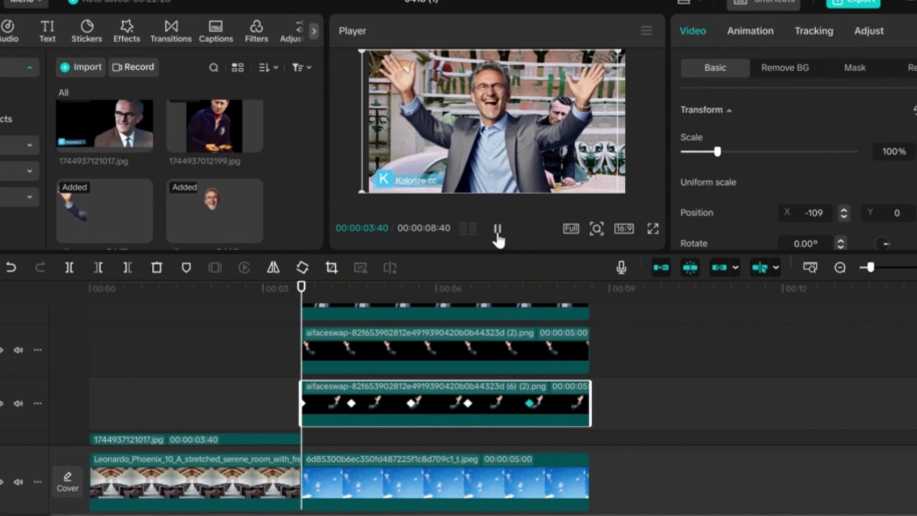
pyautogui.click(411, 288)
pyautogui.click(438, 402)
pyautogui.click(351, 402)
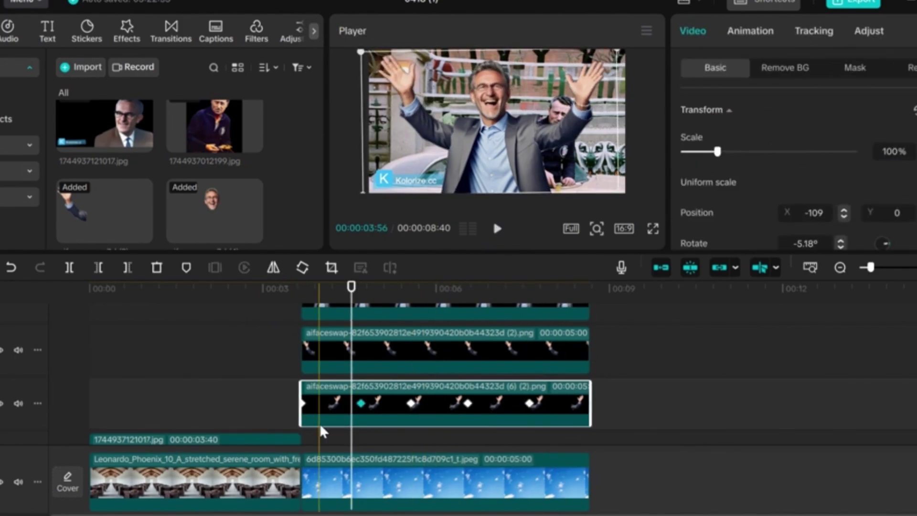
pyautogui.click(469, 403)
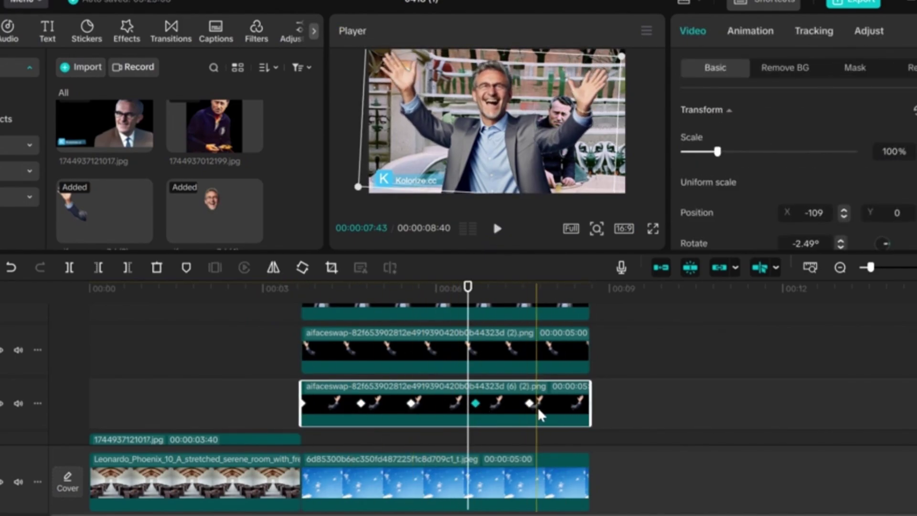
pyautogui.click(574, 288)
pyautogui.scroll(-3, 913, 140)
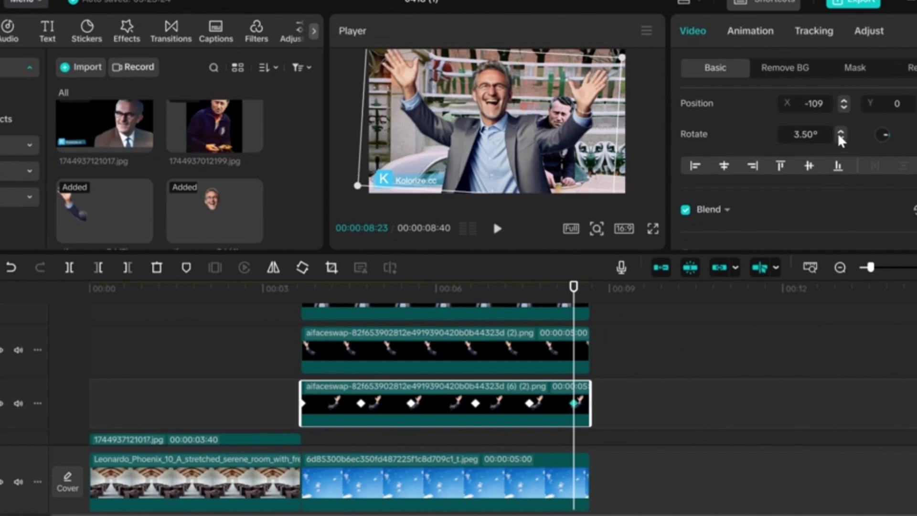
# Combine the suited man's head, body and both arm clips in the second scene into a compound clip.
pyautogui.click(380, 375)
pyautogui.moveTo(620, 415); pyautogui.dragTo(421, 312)
pyautogui.scroll(2, 411, 329)
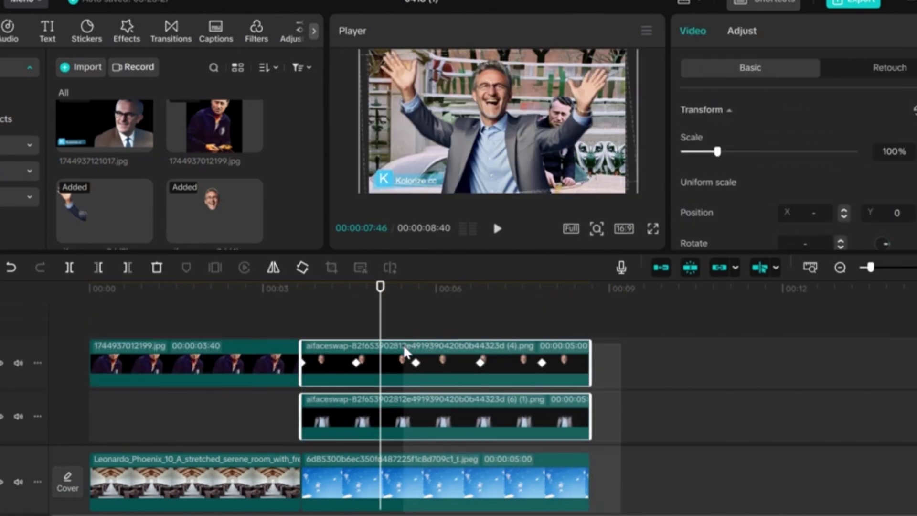
pyautogui.rightClick(440, 365)
pyautogui.click(523, 234)
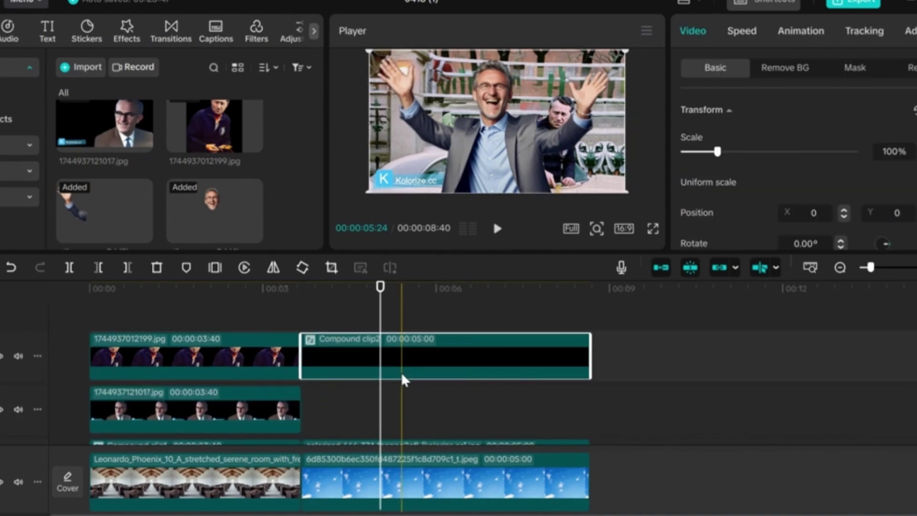
# Place Compound clip2 on the track directly above the colorized street photo at 00:00:03:40 and set its position to X -612.
pyautogui.scroll(-2, 403, 379)
pyautogui.scroll(2, 428, 330)
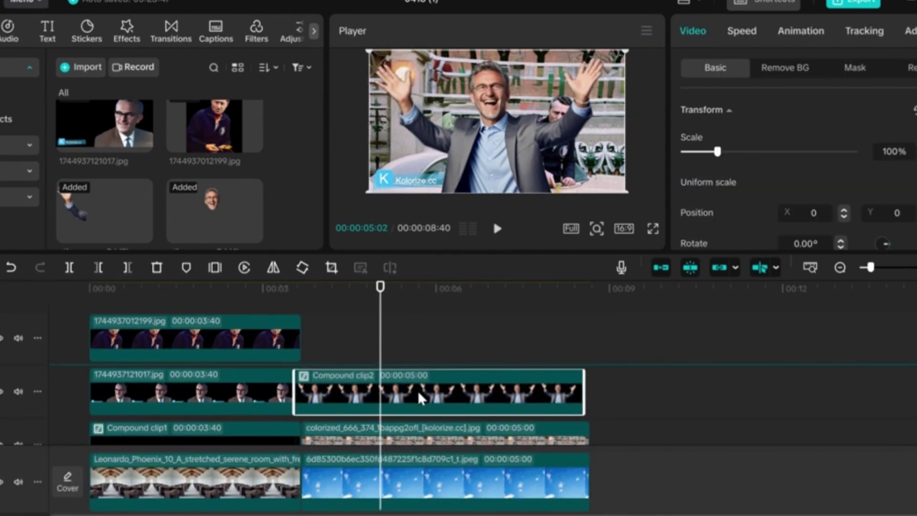
pyautogui.moveTo(554, 138); pyautogui.dragTo(472, 137)
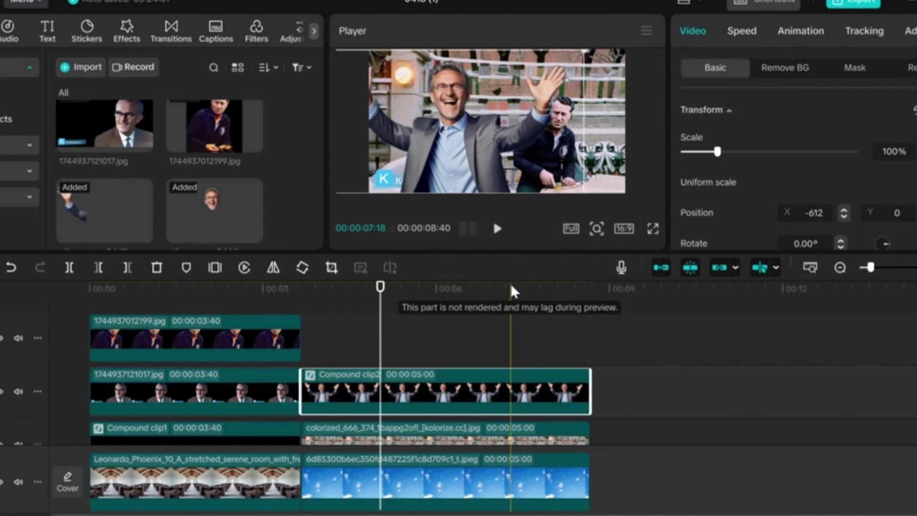
pyautogui.scroll(-2, 483, 334)
pyautogui.click(426, 444)
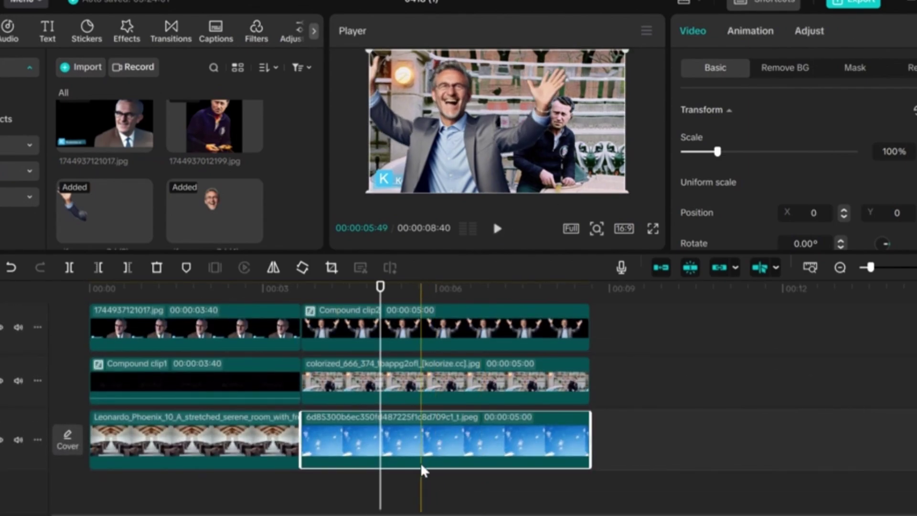
pyautogui.click(433, 386)
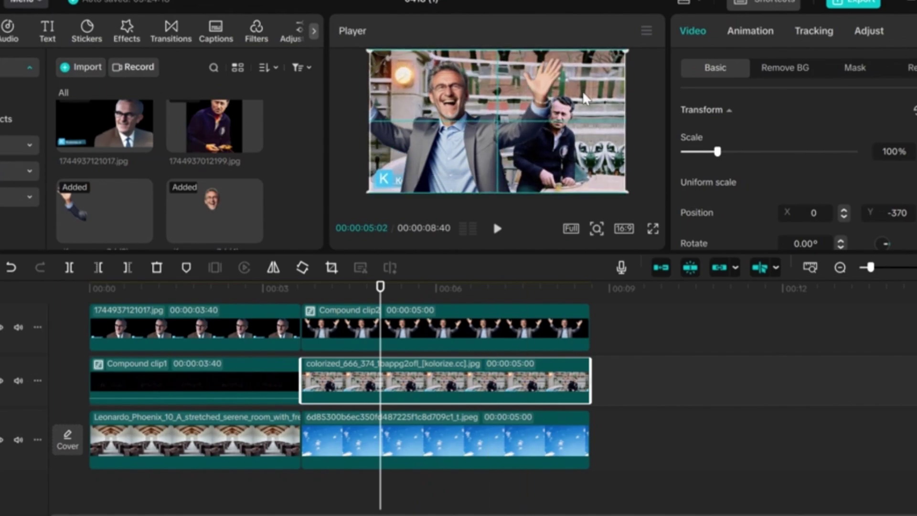
pyautogui.click(443, 435)
# Apply a Split mask to the colorized street photo in the second scene.
pyautogui.click(420, 385)
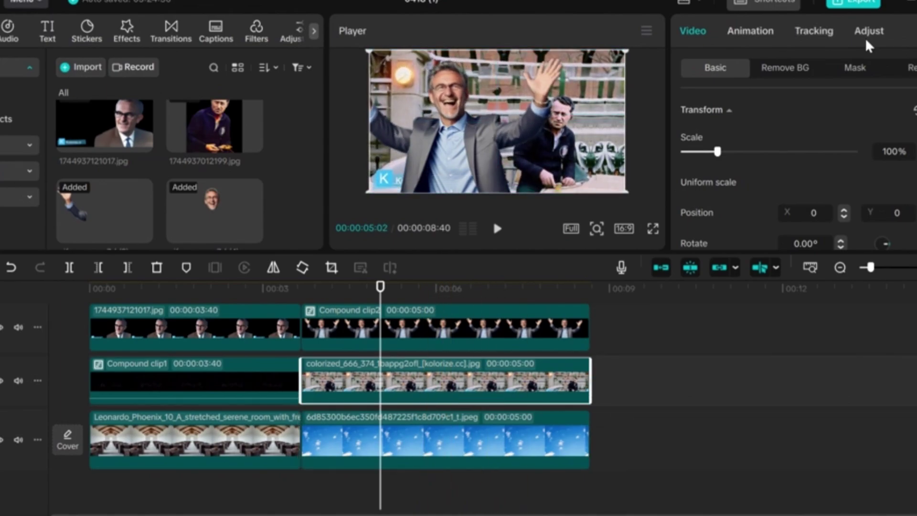
pyautogui.click(854, 68)
pyautogui.click(894, 181)
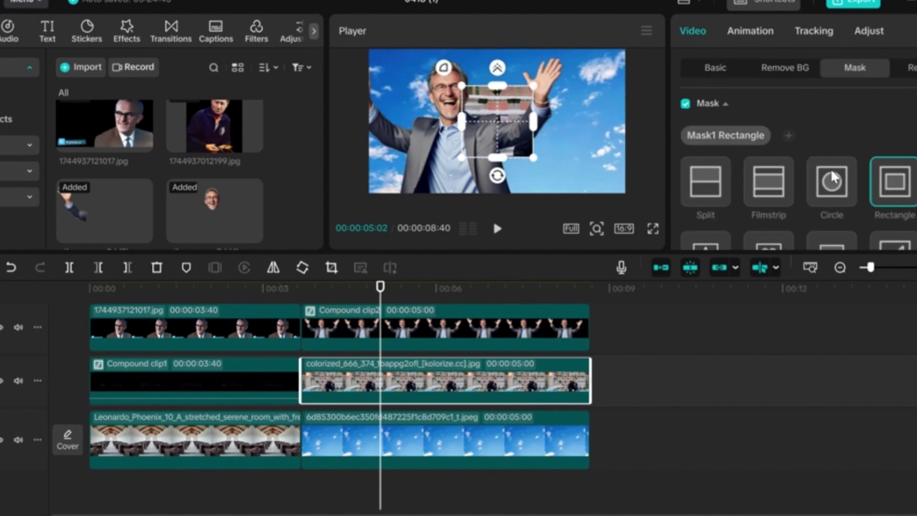
pyautogui.click(705, 181)
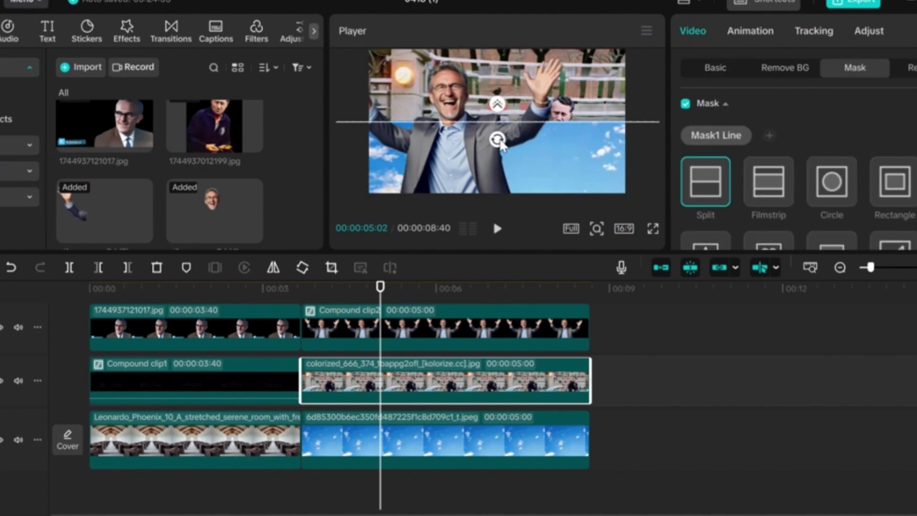
# Rotate the Split mask to 180°, position it at X 19, Y 120, and set its feather to 47.
pyautogui.moveTo(496, 137); pyautogui.dragTo(483, 31)
pyautogui.moveTo(554, 126); pyautogui.dragTo(561, 80)
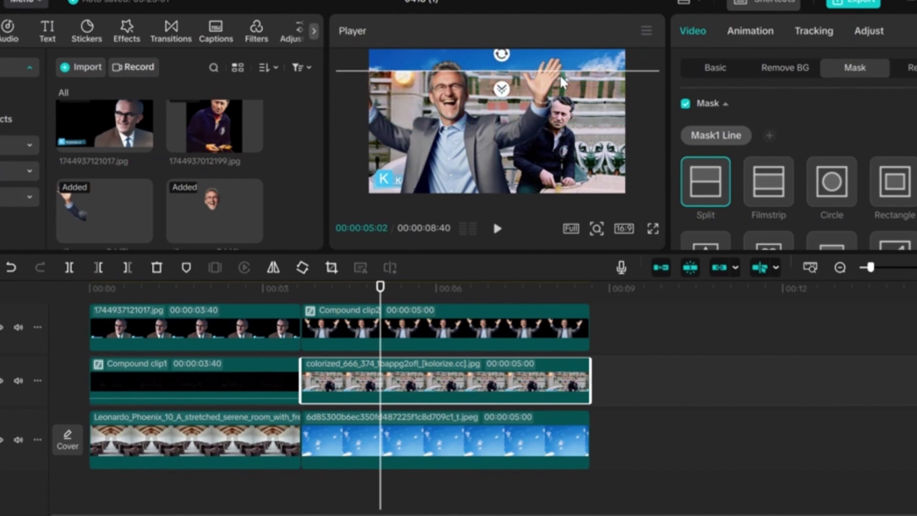
pyautogui.scroll(-3, 758, 167)
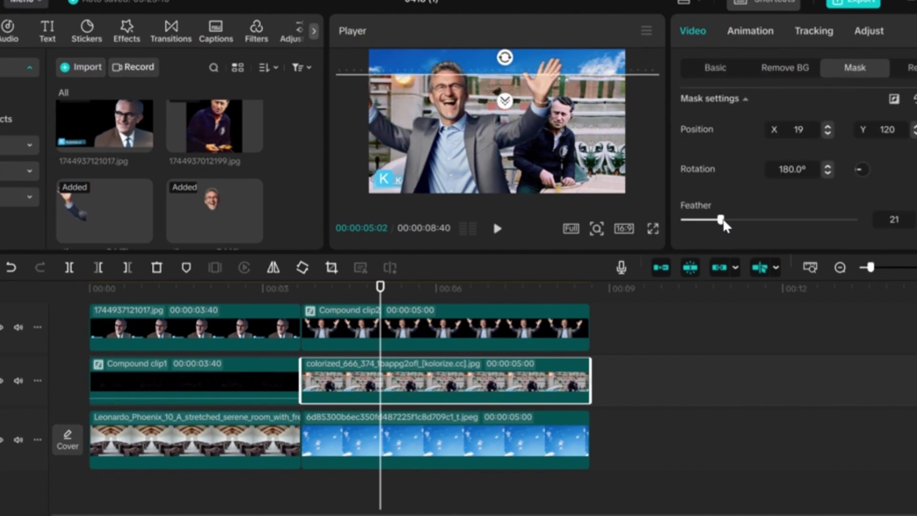
pyautogui.moveTo(751, 223); pyautogui.dragTo(762, 223)
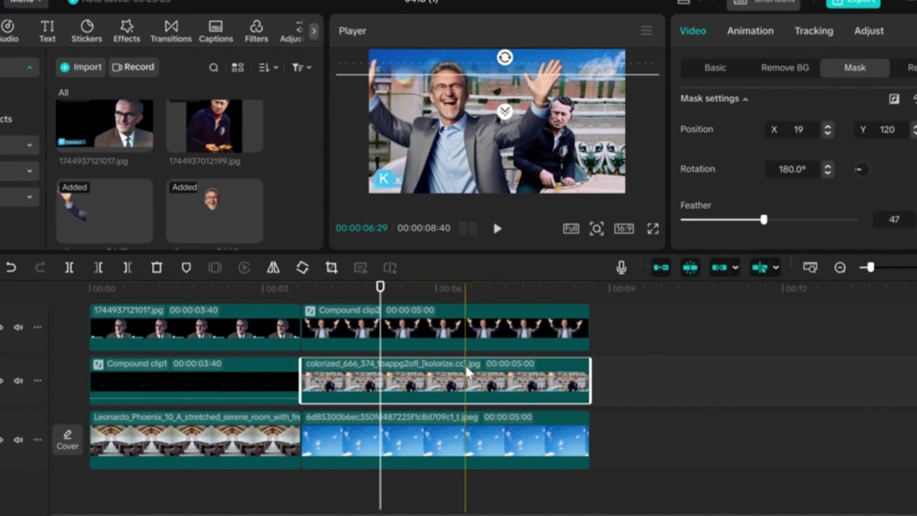
pyautogui.click(618, 385)
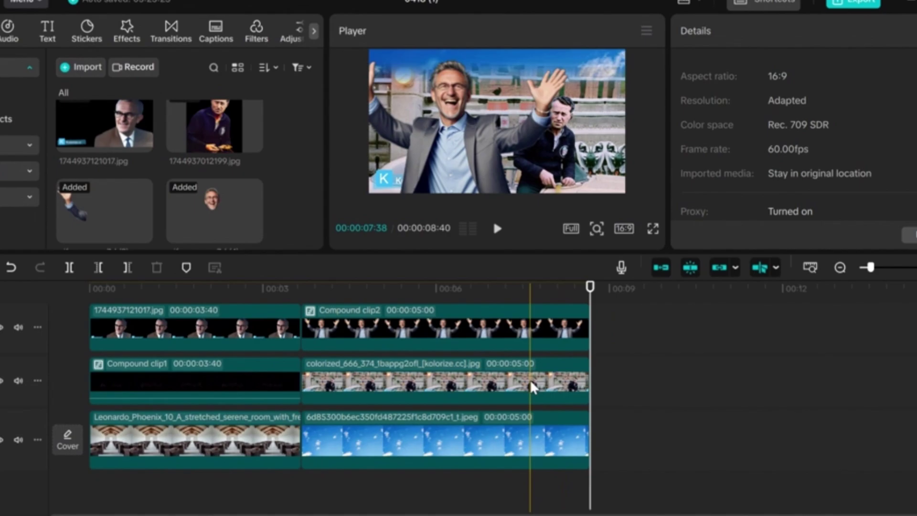
# Move the masked street photo to X 612 and duplicate it onto the track above, offsetting one copy to the left.
pyautogui.click(529, 380)
pyautogui.scroll(-4, 762, 222)
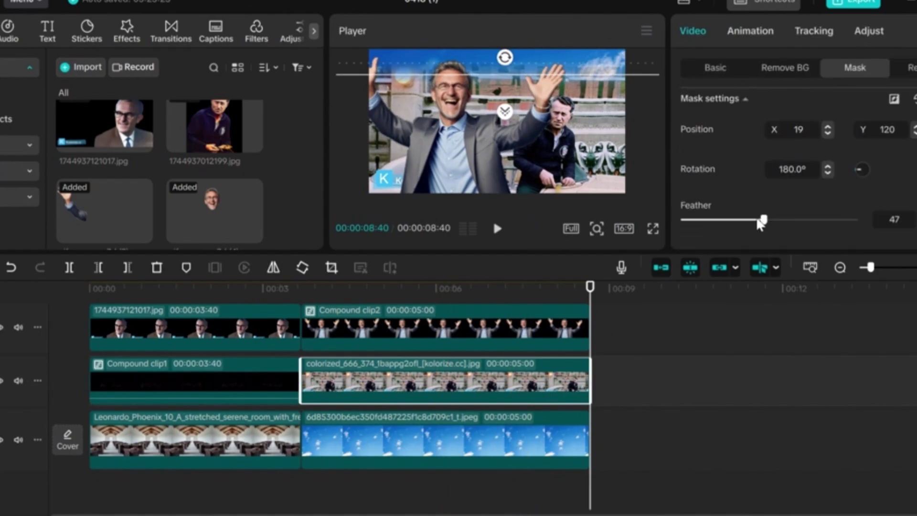
pyautogui.click(711, 68)
pyautogui.moveTo(562, 138); pyautogui.dragTo(601, 138)
pyautogui.moveTo(451, 375); pyautogui.dragTo(450, 334)
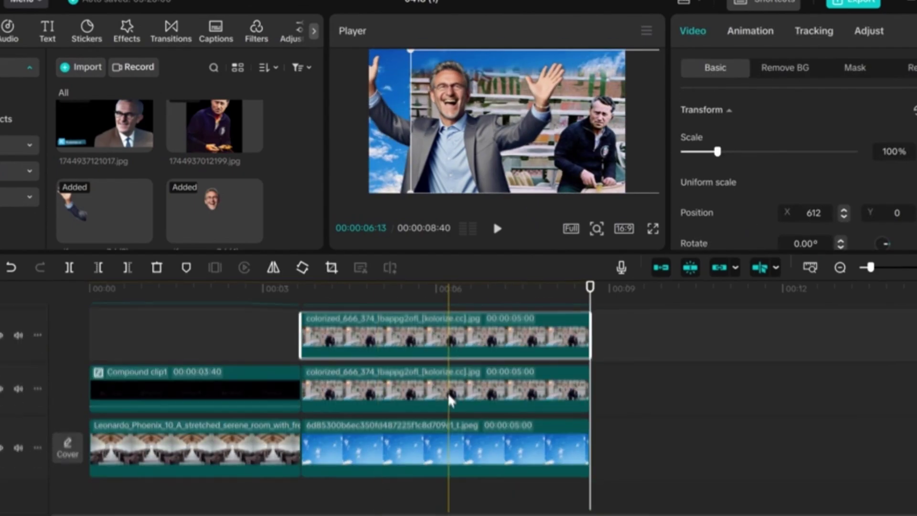
pyautogui.moveTo(546, 173); pyautogui.dragTo(505, 173)
# Open Compound clip2 and add the Rebound Swing effect above its layers, extended over the full five seconds.
pyautogui.rightClick(513, 329)
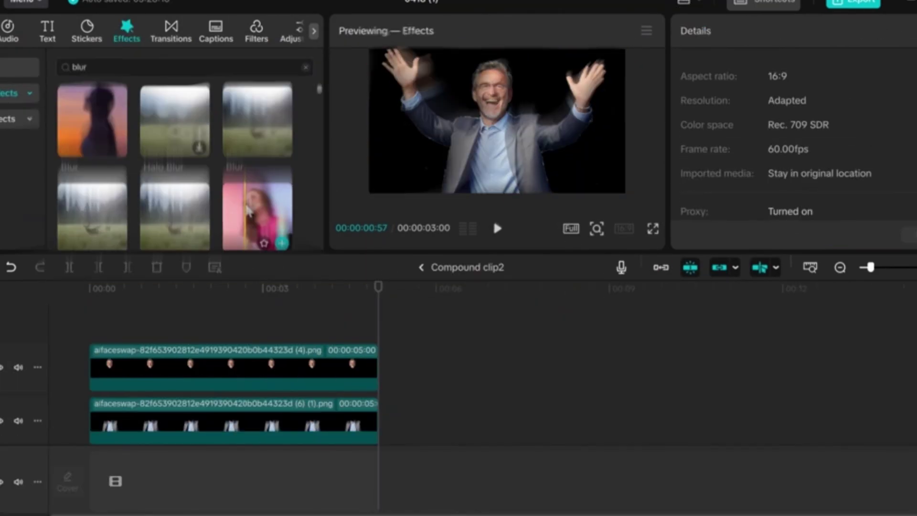
pyautogui.write('reboun')
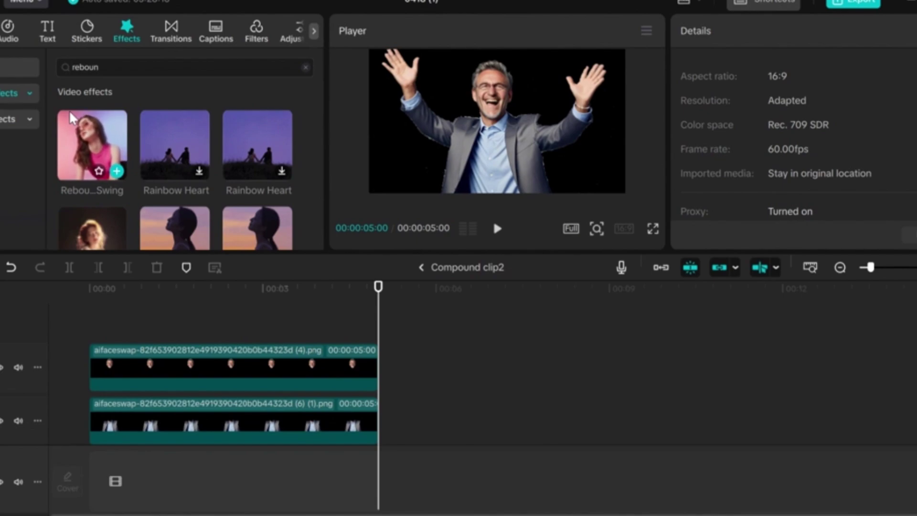
pyautogui.click(81, 144)
pyautogui.moveTo(82, 144); pyautogui.dragTo(93, 315)
pyautogui.moveTo(265, 352); pyautogui.dragTo(376, 351)
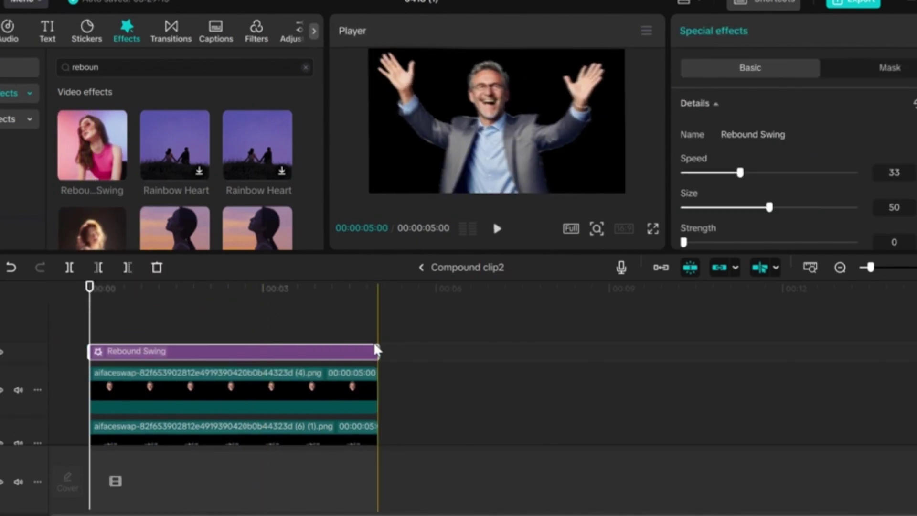
# Set the Rebound Swing effect's Speed to 10 and Size to 9, playing the clip to check the motion.
pyautogui.moveTo(701, 181); pyautogui.dragTo(699, 181)
pyautogui.scroll(-1, 822, 150)
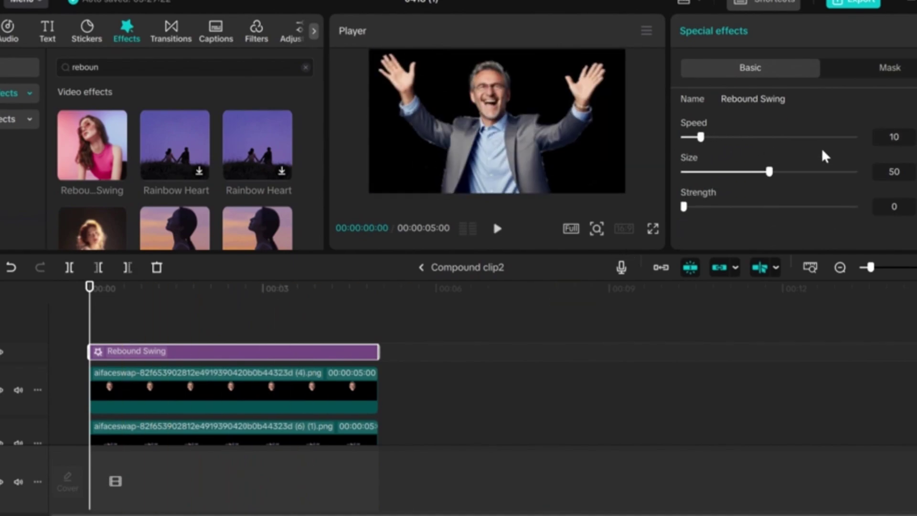
pyautogui.click(497, 229)
pyautogui.click(697, 173)
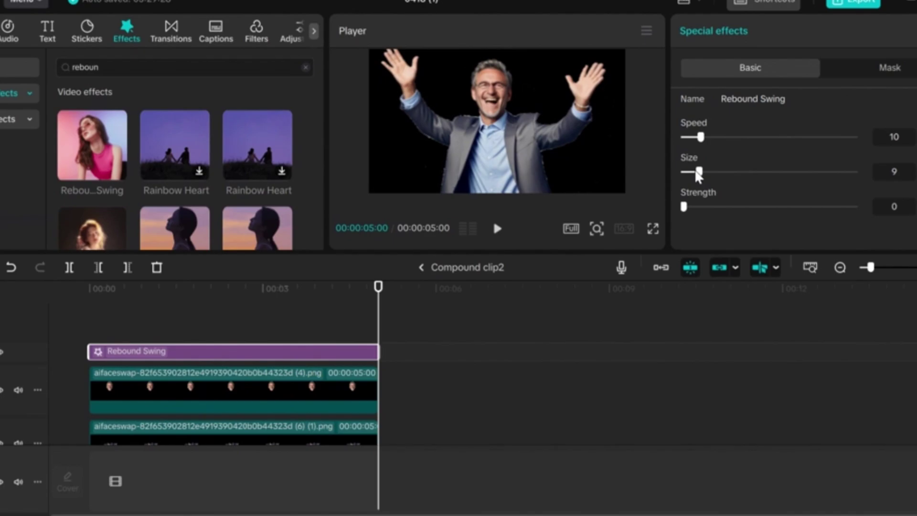
# Lower the Rebound Swing effect's Size to 1 and add Sharpen Edges over the full five seconds with Blur 9 and Sharpen 15.
pyautogui.moveTo(377, 290); pyautogui.dragTo(89, 289)
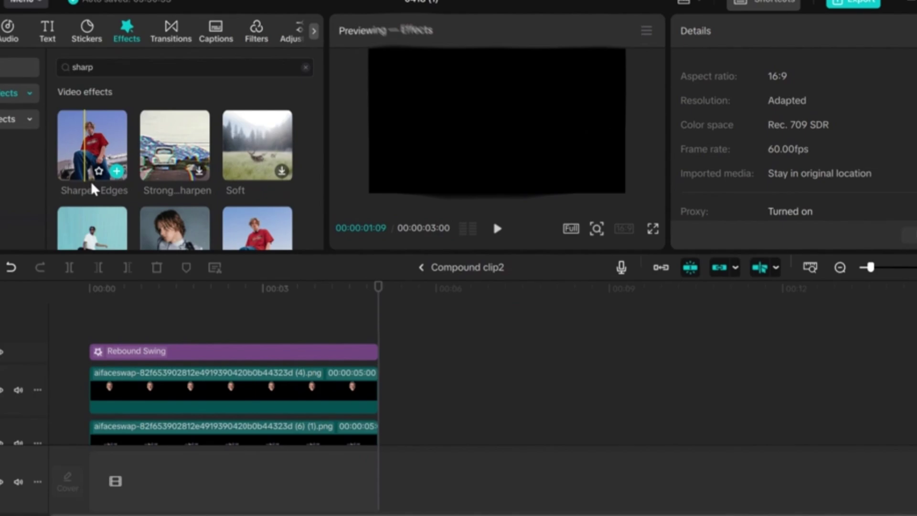
pyautogui.moveTo(72, 178); pyautogui.dragTo(93, 330)
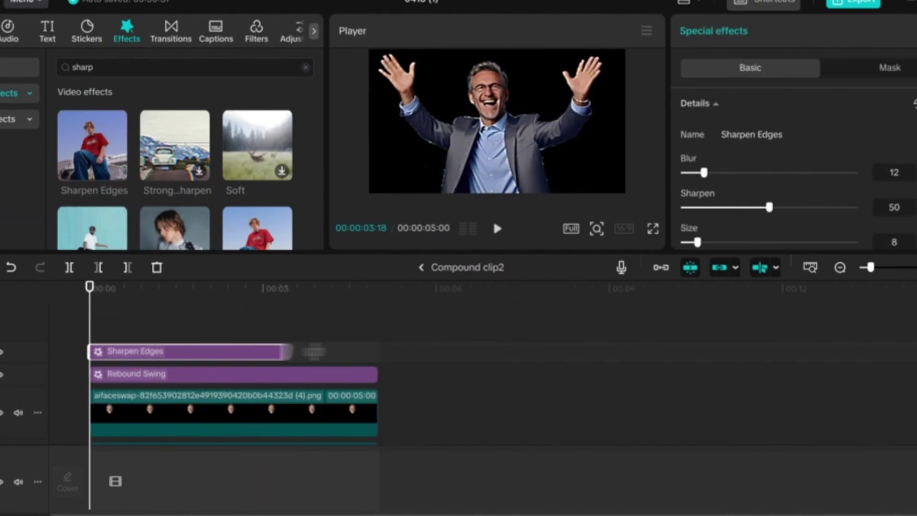
pyautogui.moveTo(314, 351); pyautogui.dragTo(375, 351)
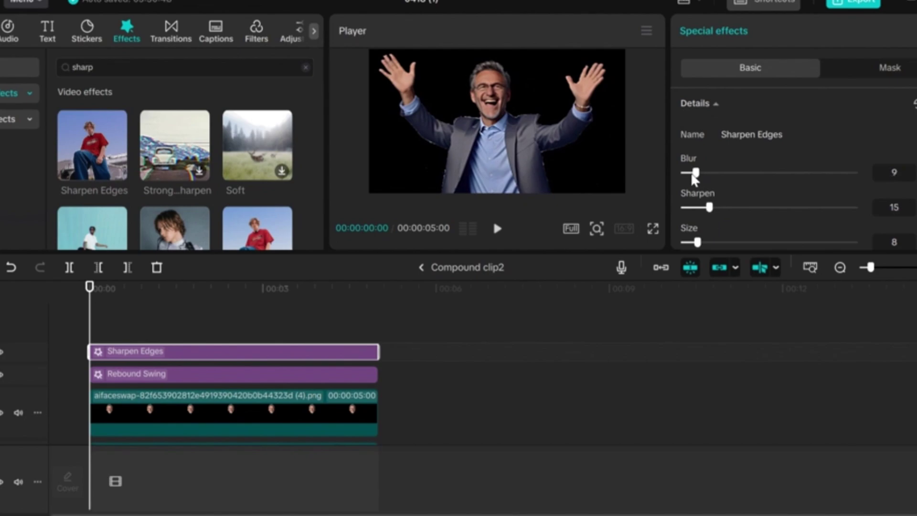
pyautogui.scroll(-2, 758, 180)
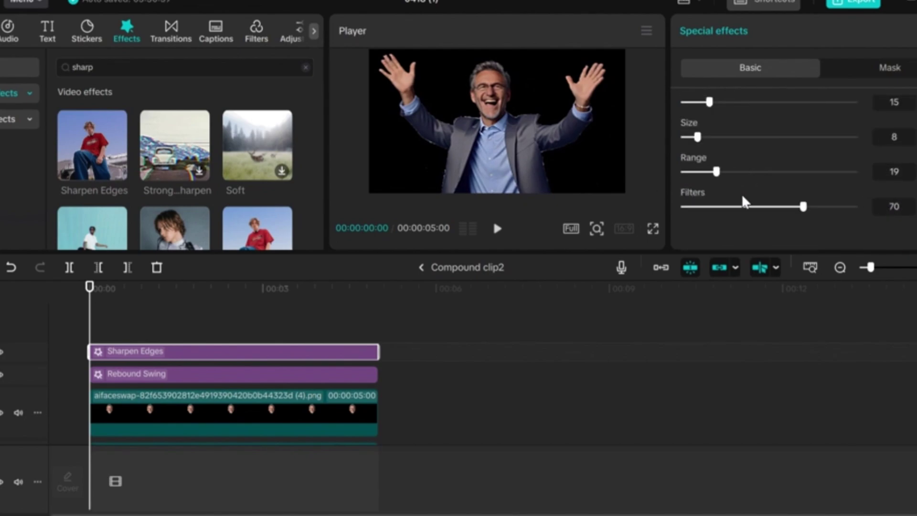
pyautogui.moveTo(743, 205); pyautogui.dragTo(737, 225)
pyautogui.scroll(2, 716, 227)
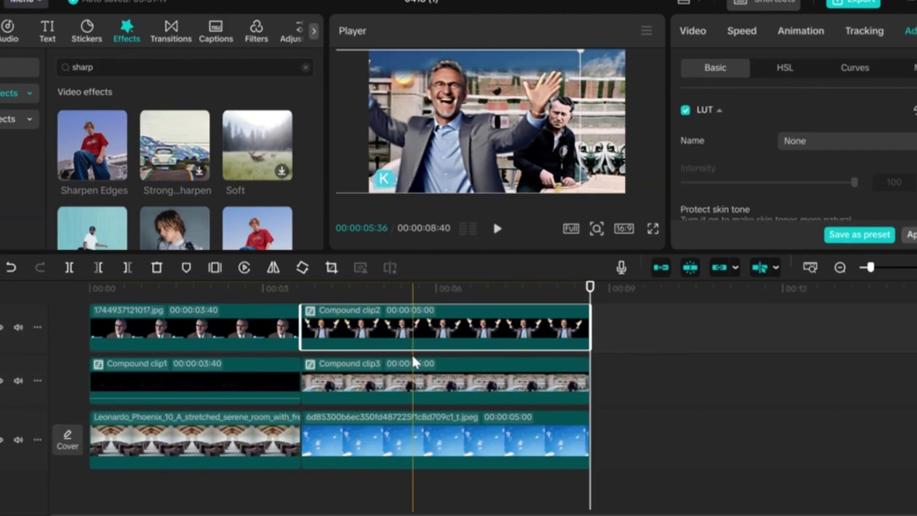
# Return to the main timeline and shift the second scene's three layers together to start at 00:00:02:32, overlapping the first scene.
pyautogui.scroll(1, 429, 385)
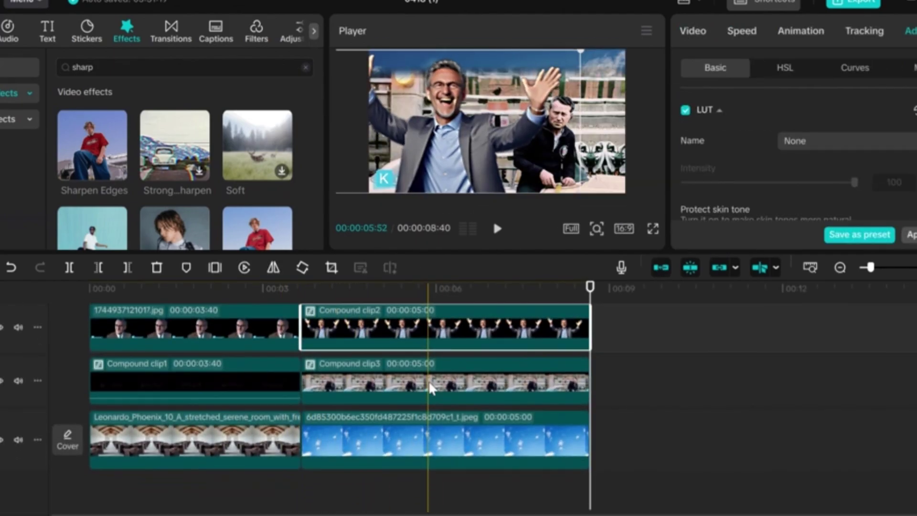
pyautogui.moveTo(609, 454); pyautogui.dragTo(451, 334)
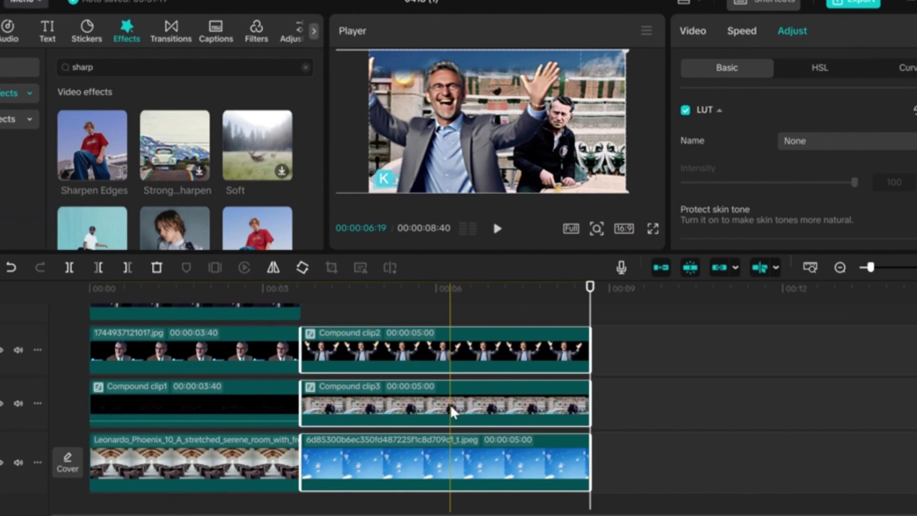
pyautogui.moveTo(452, 408); pyautogui.dragTo(222, 419)
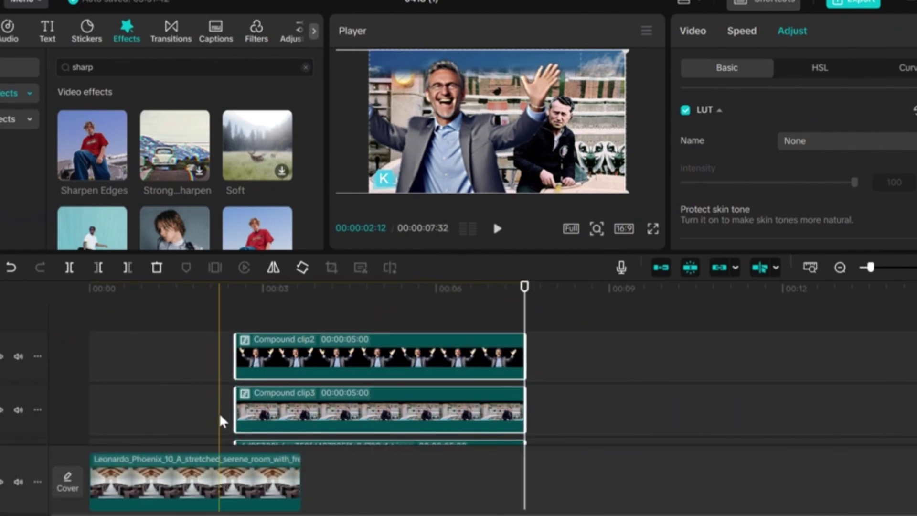
# Set starting position keyframes on Compound clip2, Compound clip3 and the sky image at 00:00:02:32.
pyautogui.scroll(1, 258, 422)
pyautogui.click(252, 353)
pyautogui.click(692, 31)
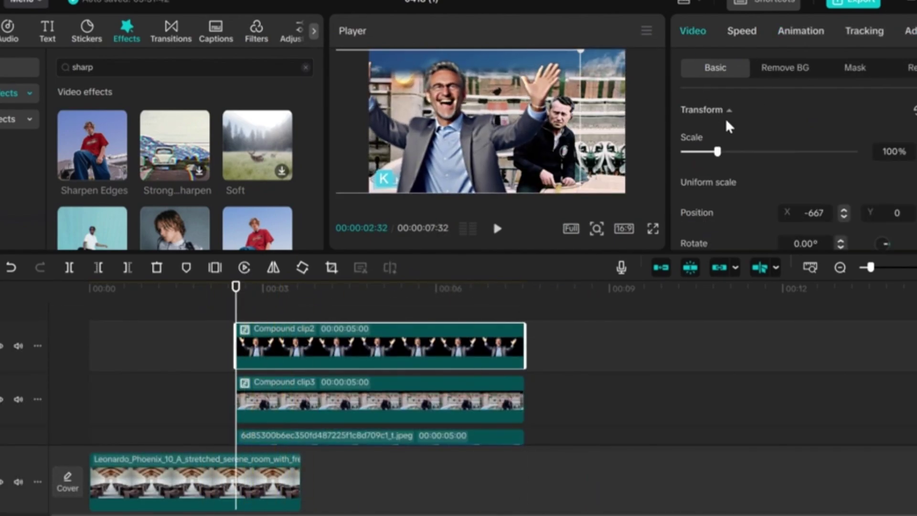
pyautogui.click(266, 401)
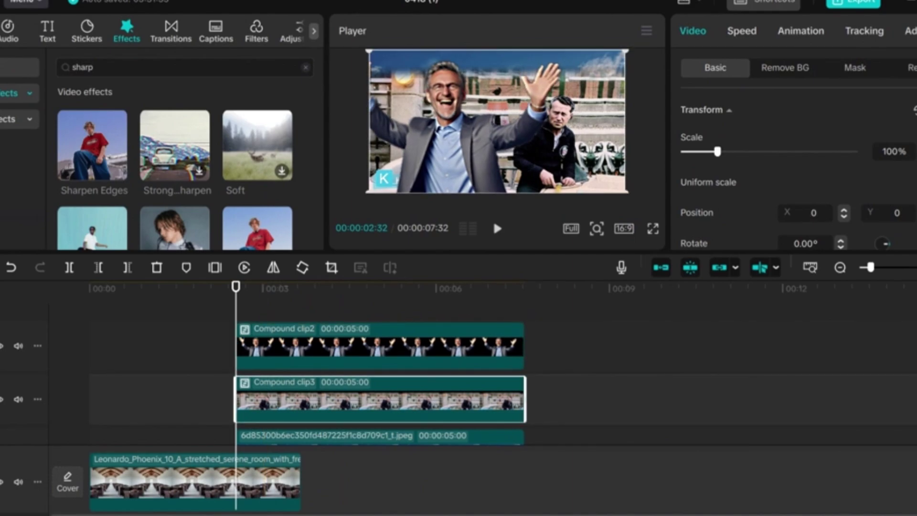
pyautogui.scroll(-1, 494, 343)
pyautogui.click(272, 419)
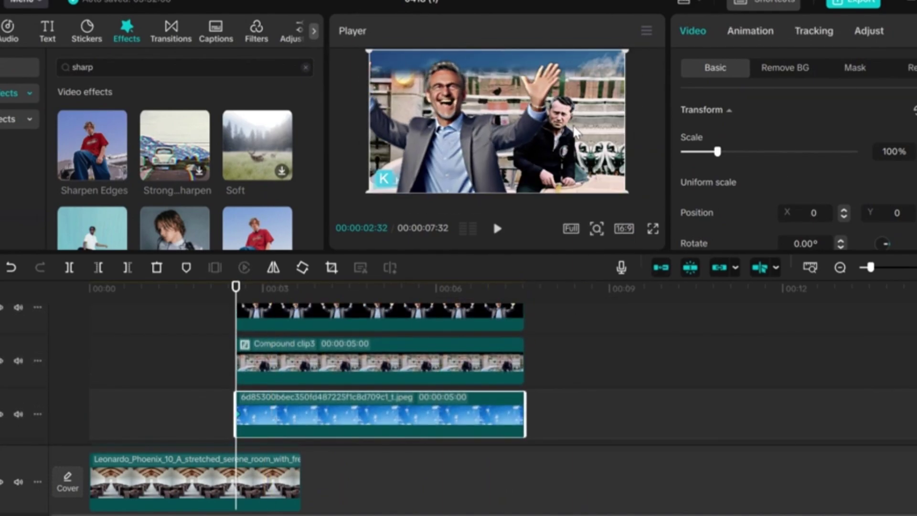
# Move the sky image, Compound clip3 and Compound clip2 horizontally out of the frame to the right at their first keyframe.
pyautogui.moveTo(564, 133); pyautogui.dragTo(774, 116)
pyautogui.click(348, 354)
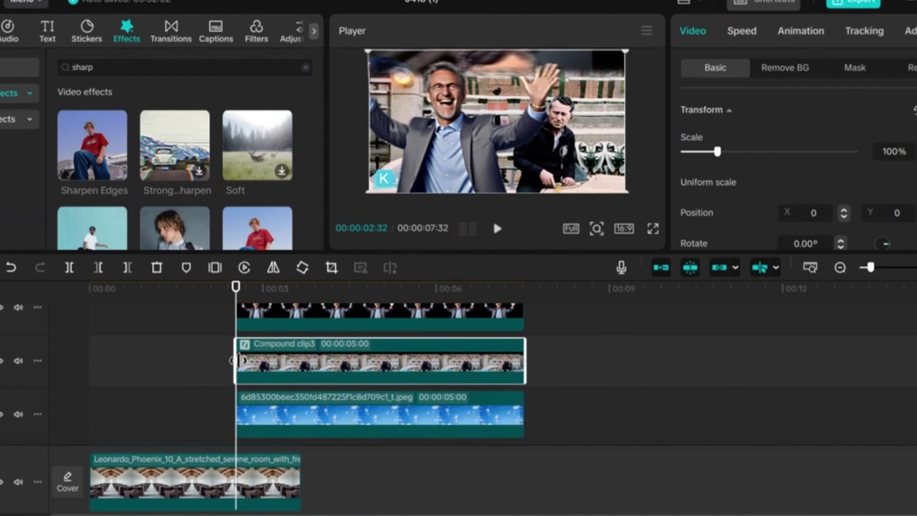
pyautogui.moveTo(583, 141); pyautogui.dragTo(761, 139)
pyautogui.click(368, 323)
pyautogui.scroll(1, 246, 348)
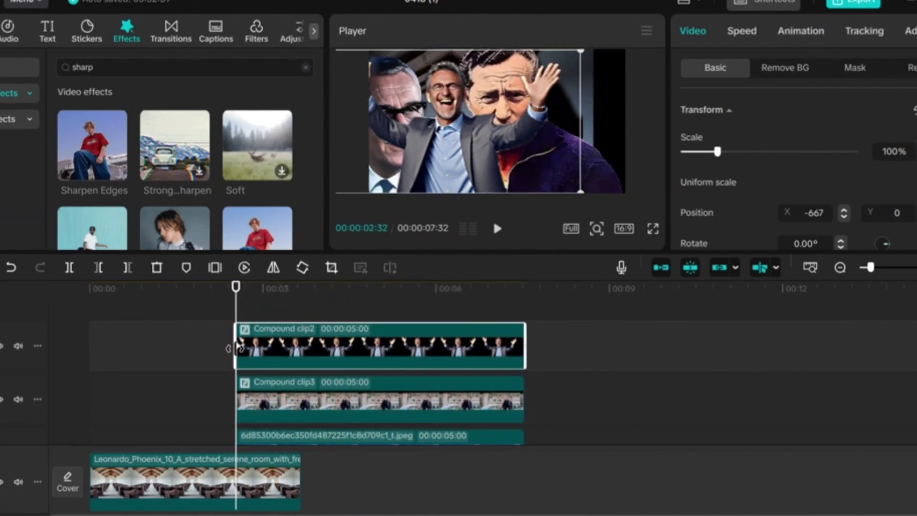
pyautogui.moveTo(475, 143); pyautogui.dragTo(774, 159)
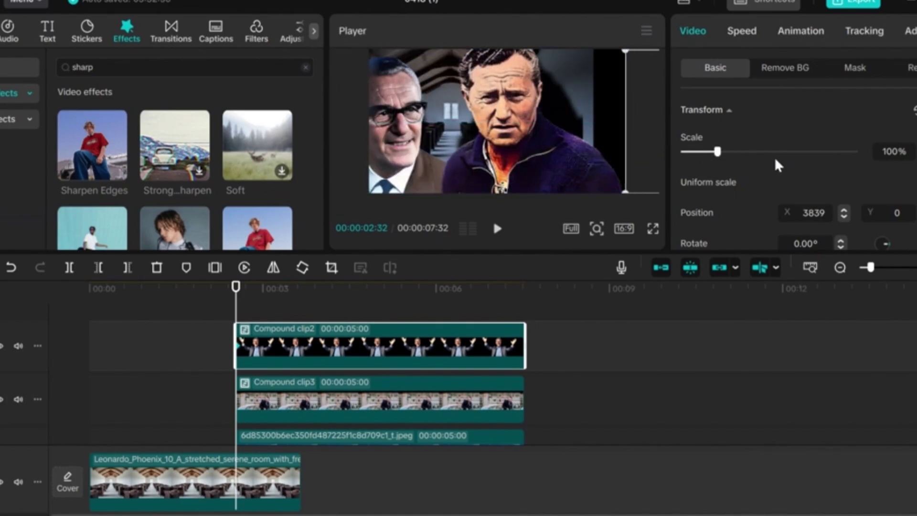
# At 00:00:04:14, bring the sky and Compound clip3 back to X 0 and Compound clip2 to X -679.
pyautogui.click(335, 291)
pyautogui.scroll(-3, 495, 334)
pyautogui.click(495, 382)
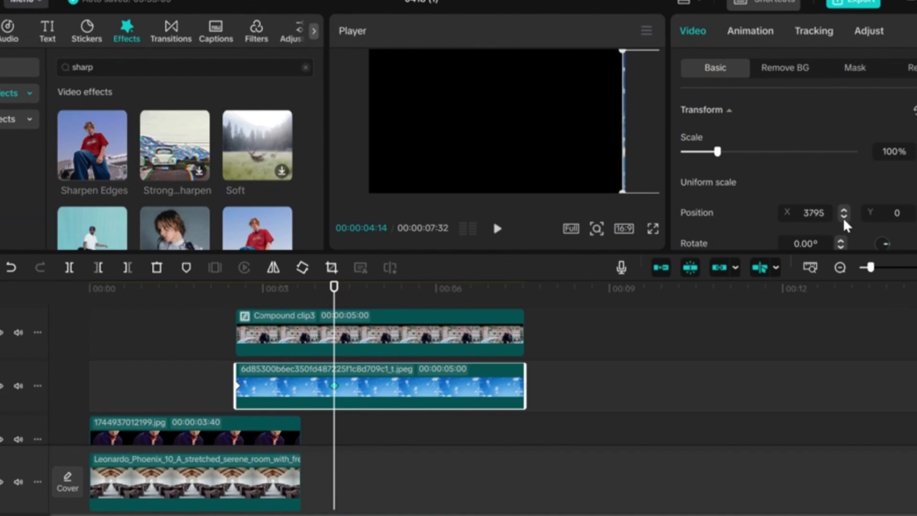
pyautogui.moveTo(631, 149); pyautogui.dragTo(387, 150)
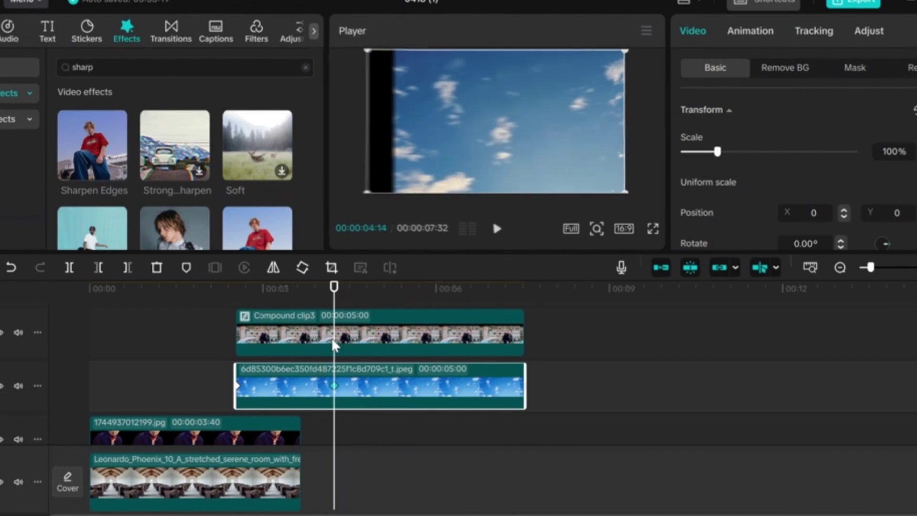
pyautogui.click(347, 334)
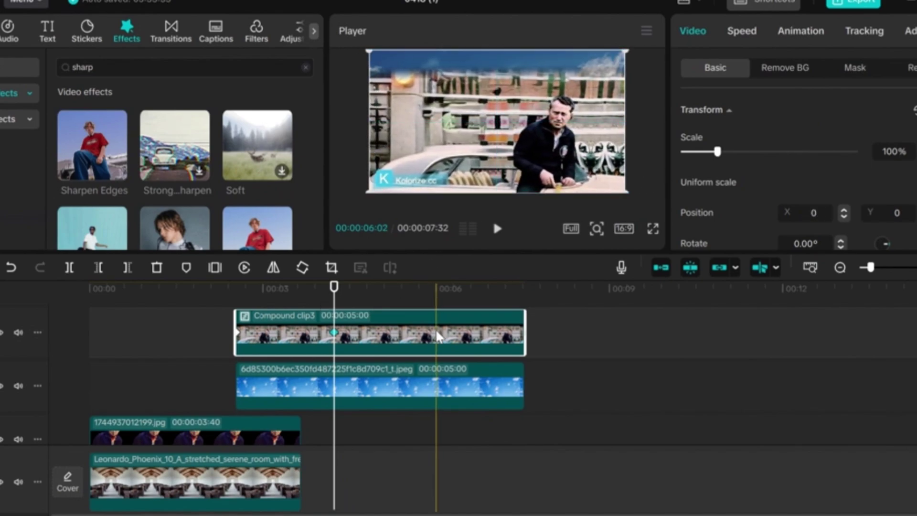
pyautogui.hotkey('ctrl', 'z')
pyautogui.hotkey('ctrl', 'z')
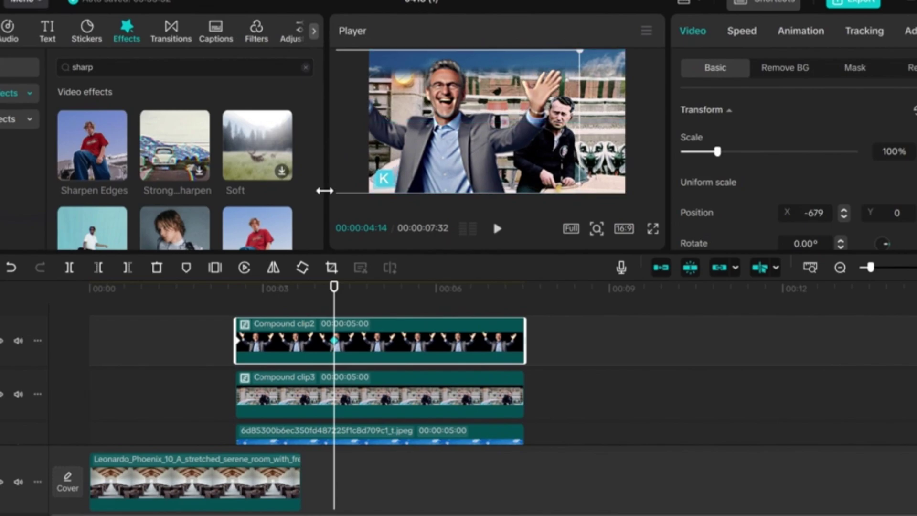
# Apply the Ease preset curve to the position keyframes of Compound clip2 and Compound clip3.
pyautogui.scroll(-2, 287, 378)
pyautogui.scroll(1, 345, 372)
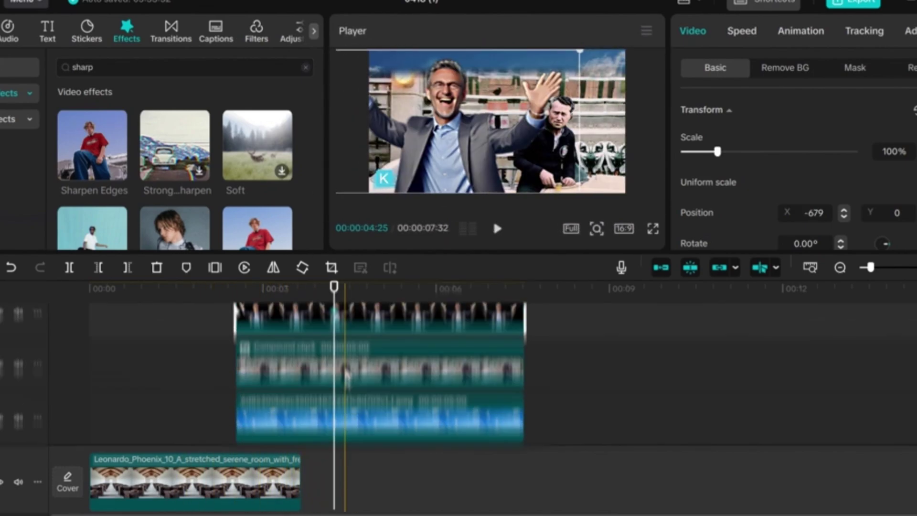
pyautogui.rightClick(348, 356)
pyautogui.click(379, 354)
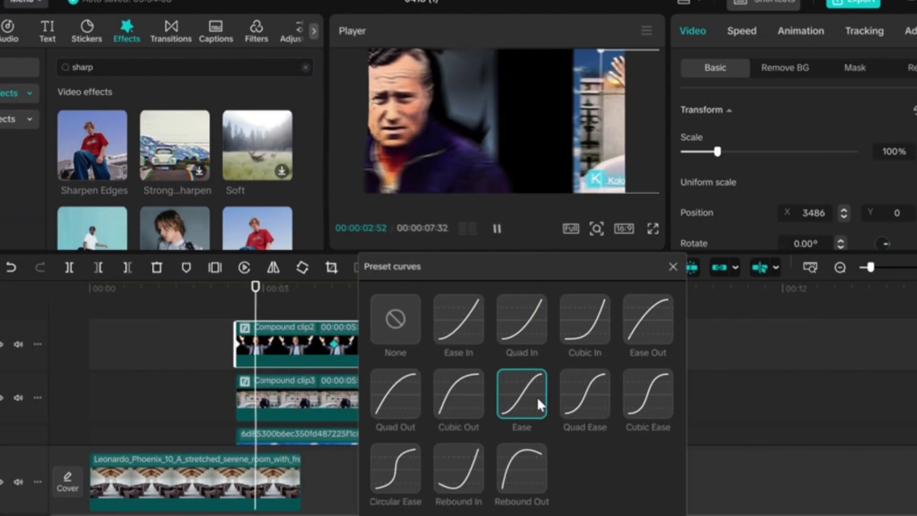
pyautogui.click(673, 266)
pyautogui.click(353, 382)
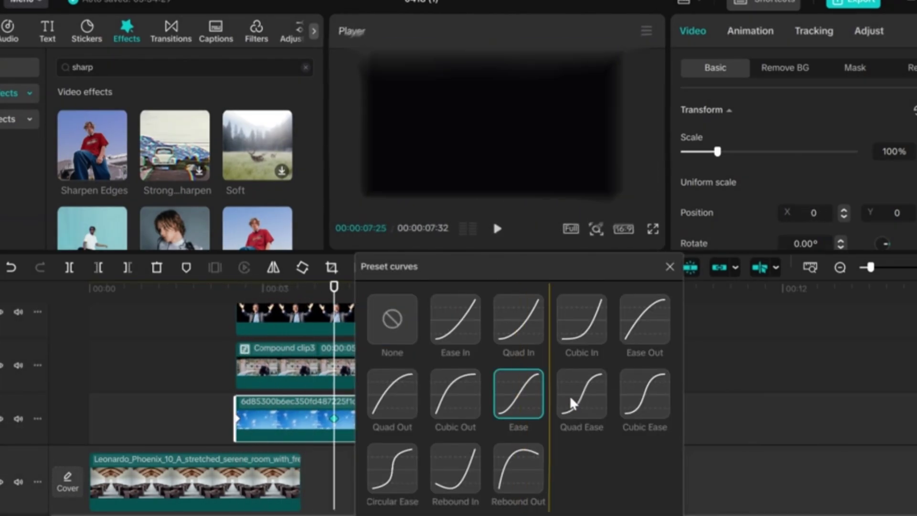
pyautogui.click(519, 392)
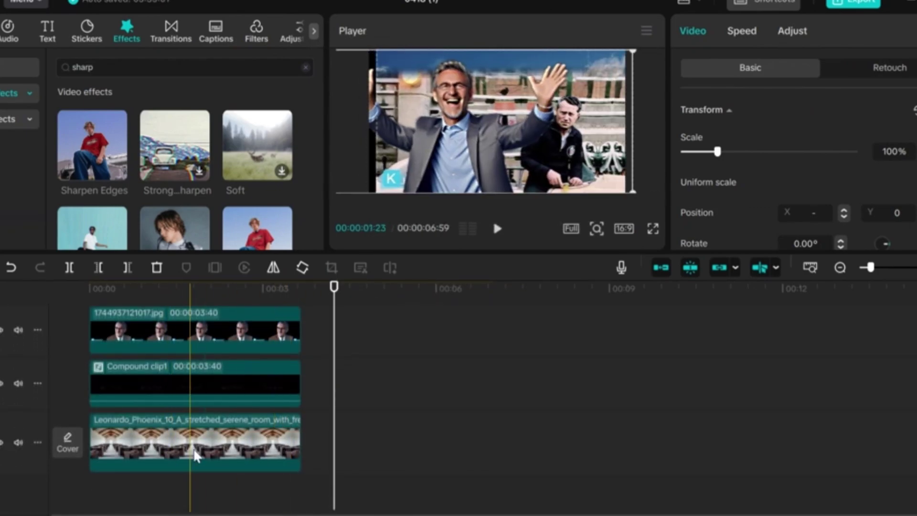
# Add a Rectangle mask to the first scene's room background image.
pyautogui.click(245, 445)
pyautogui.click(298, 442)
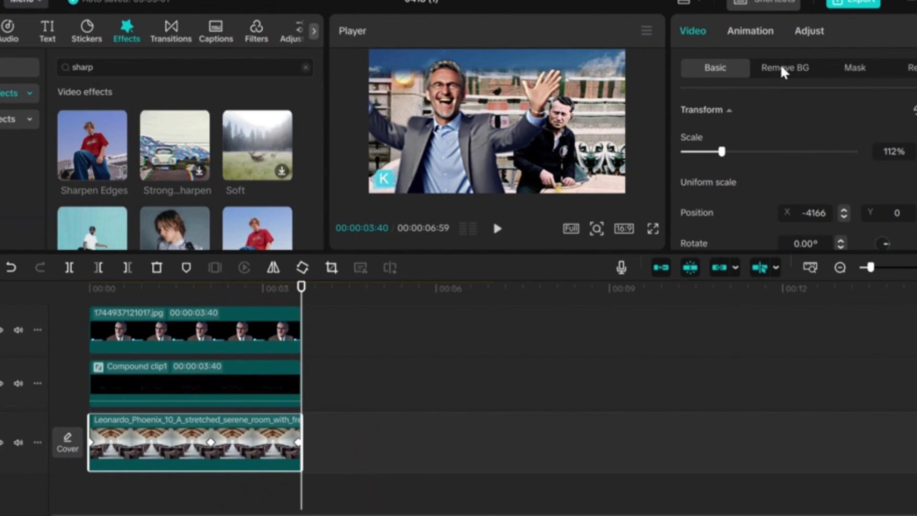
pyautogui.click(838, 69)
pyautogui.click(717, 137)
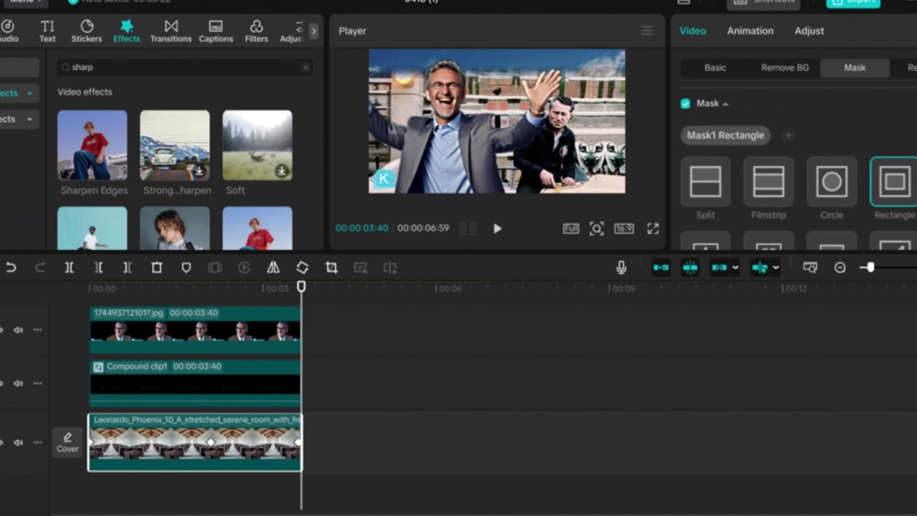
pyautogui.click(789, 135)
pyautogui.scroll(-10, 887, 178)
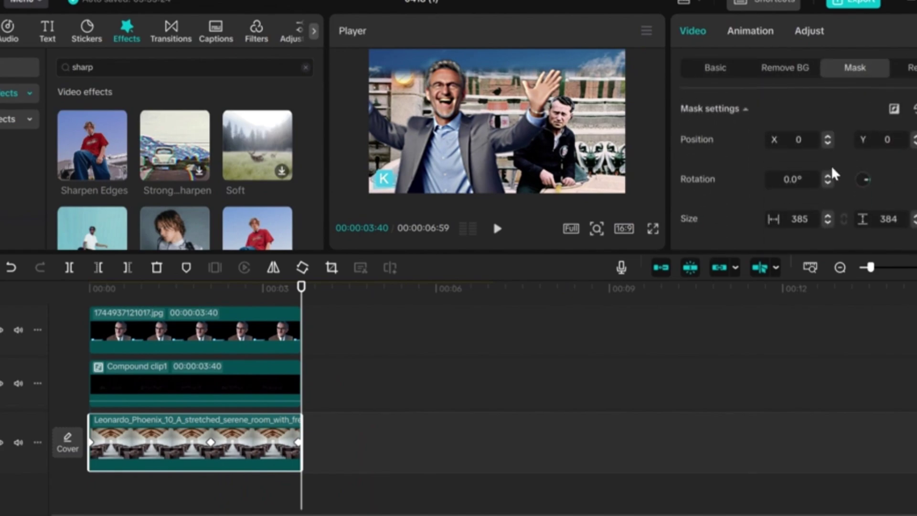
pyautogui.scroll(4, 783, 182)
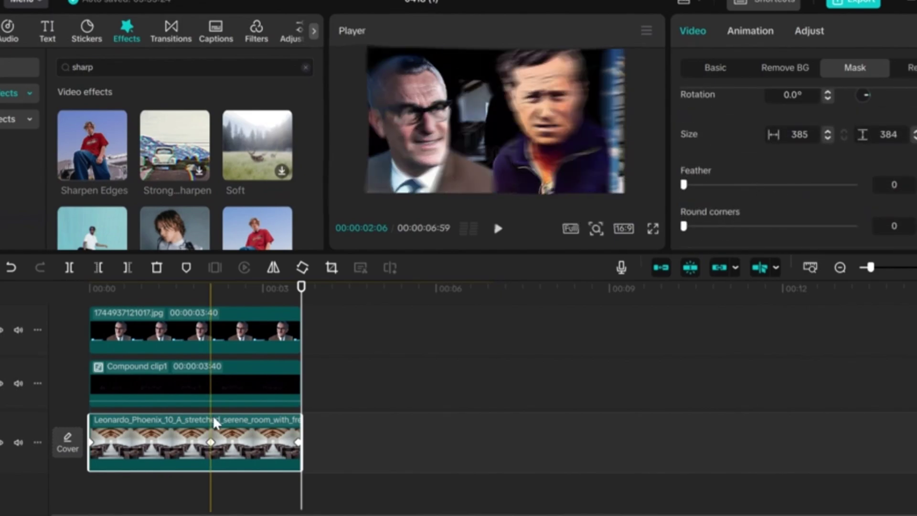
# At the room background's middle keyframe, enlarge its mask to 1700 by 1226 and set the feather to 45.
pyautogui.click(211, 289)
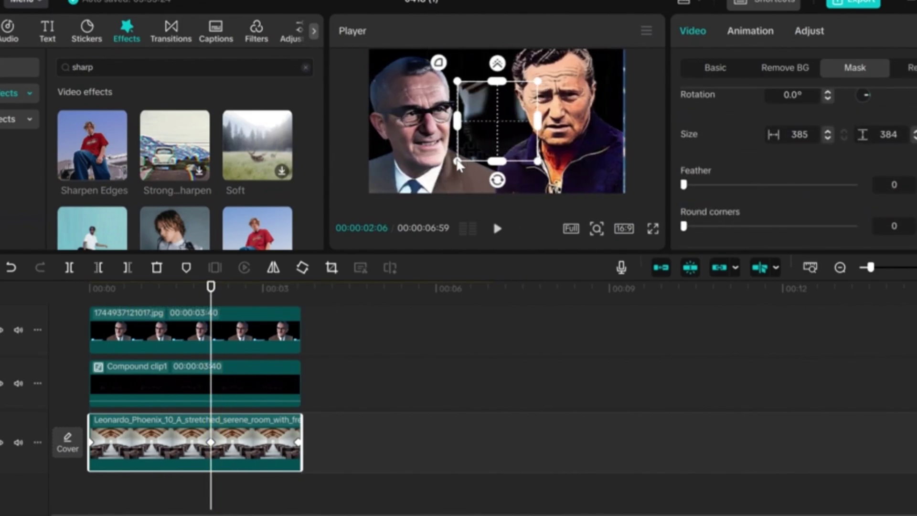
pyautogui.moveTo(457, 162); pyautogui.dragTo(380, 180)
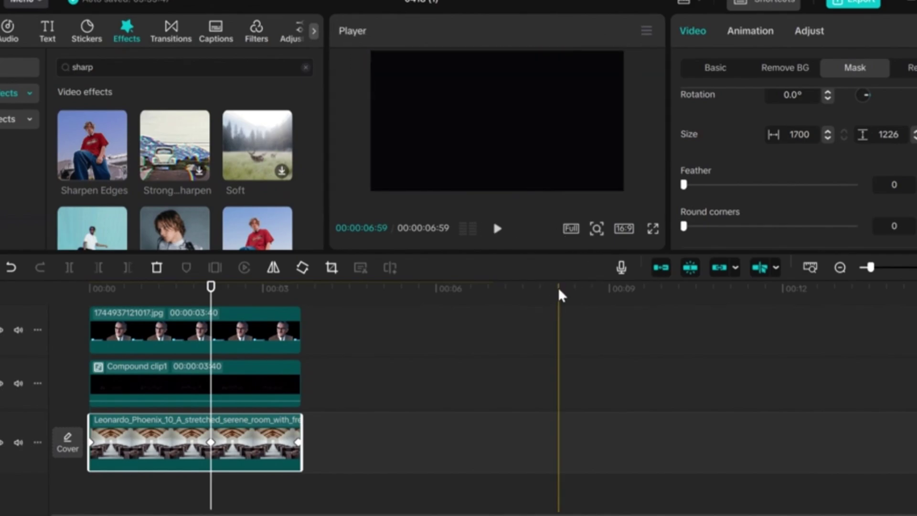
pyautogui.moveTo(750, 194); pyautogui.dragTo(779, 206)
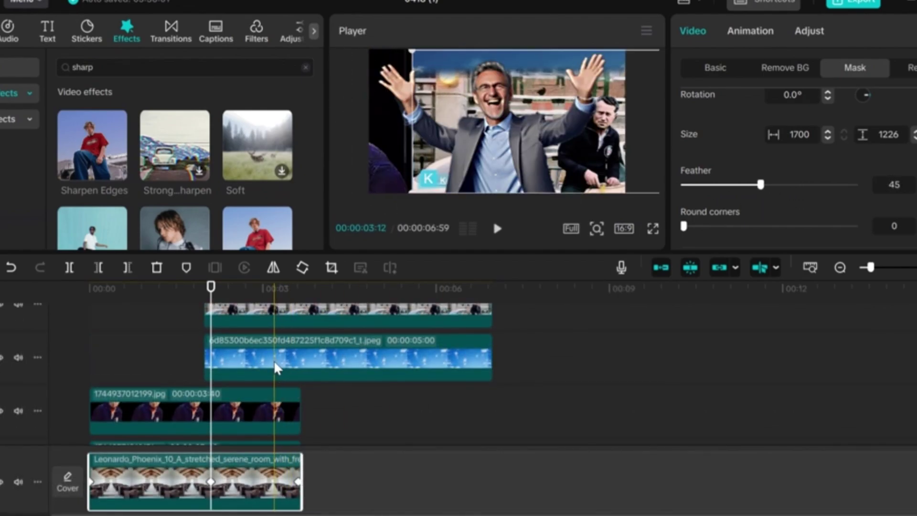
# Add a Rectangle mask to the sky image and enlarge it to 731 by 607, beyond the frame edges.
pyautogui.click(344, 365)
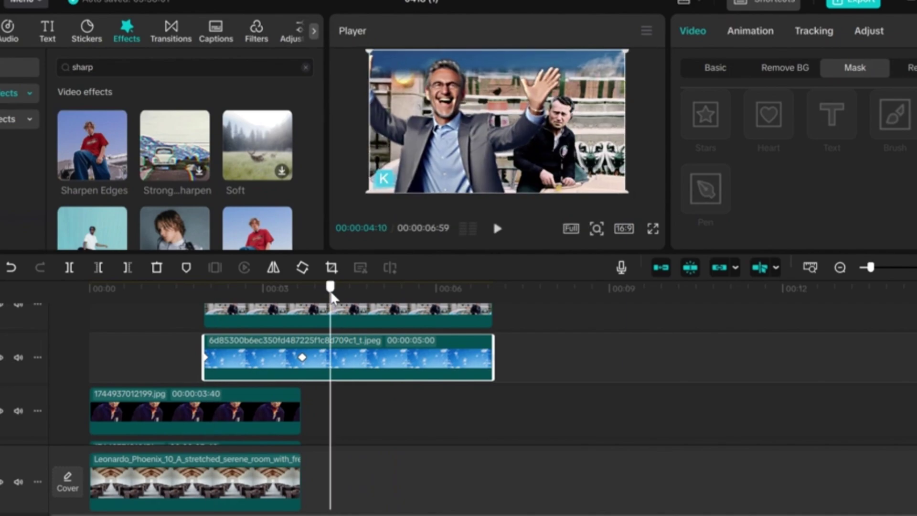
pyautogui.click(732, 135)
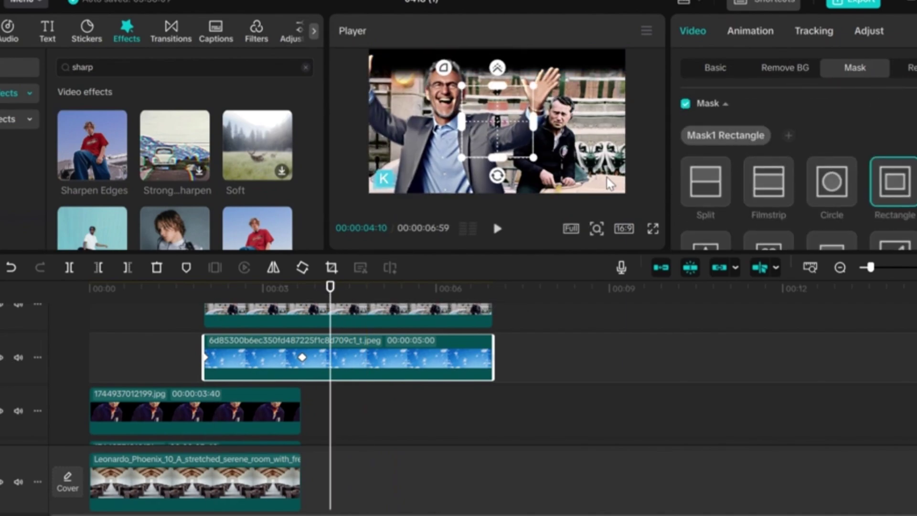
pyautogui.moveTo(534, 158); pyautogui.dragTo(622, 191)
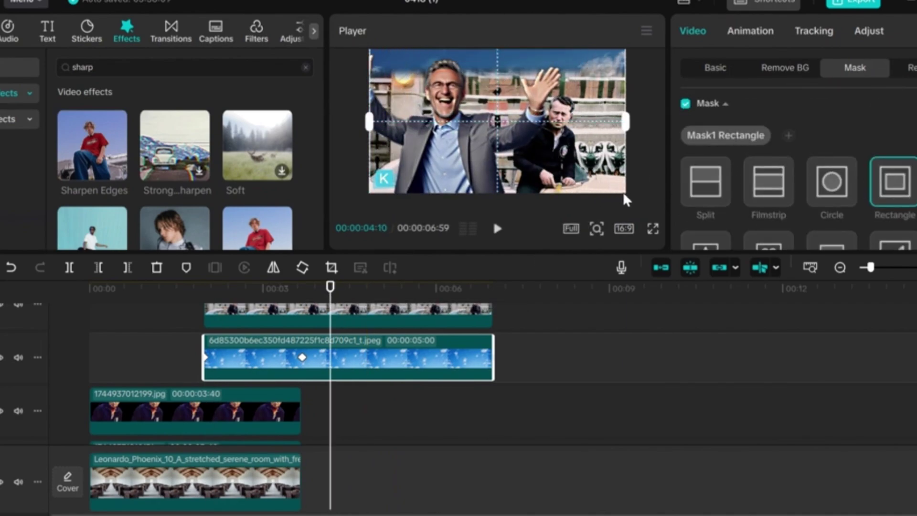
pyautogui.moveTo(625, 121); pyautogui.dragTo(653, 122)
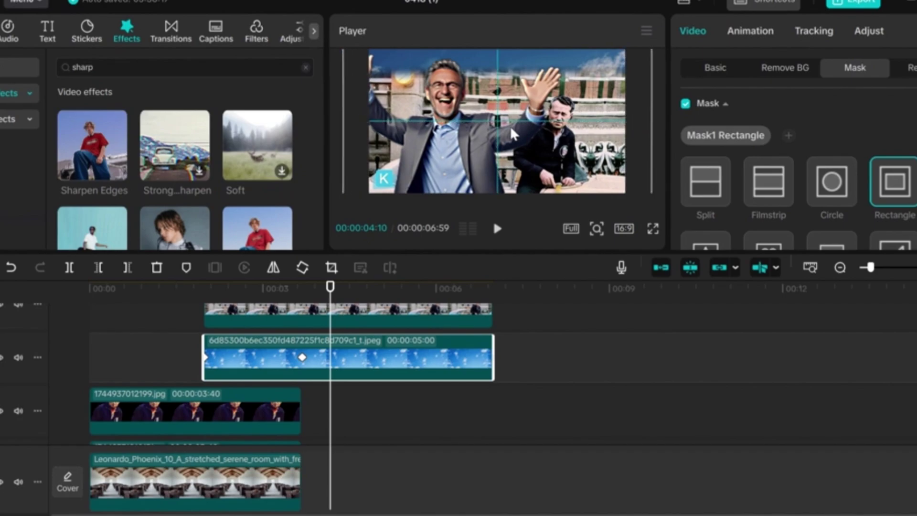
# Position the sky's mask at X 63, Y 15 and set its feather to 25.
pyautogui.moveTo(510, 125); pyautogui.dragTo(530, 122)
pyautogui.scroll(-5, 767, 204)
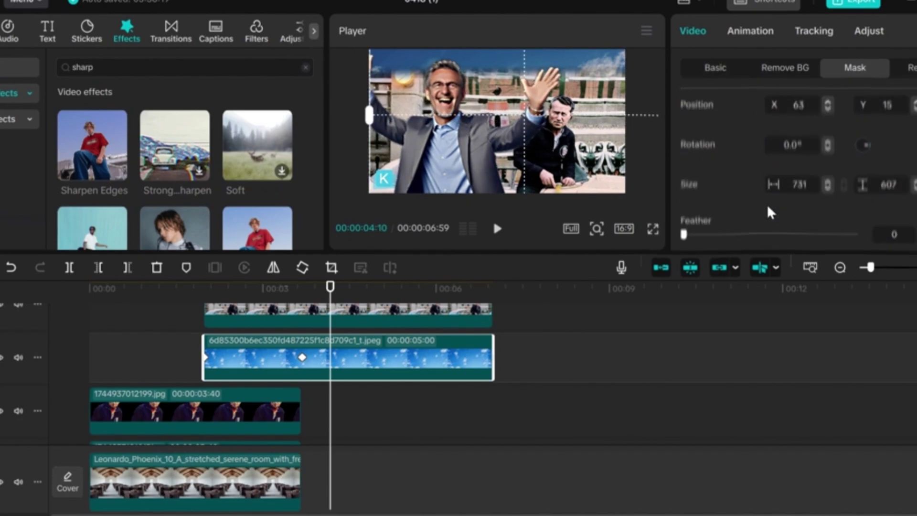
pyautogui.click(694, 223)
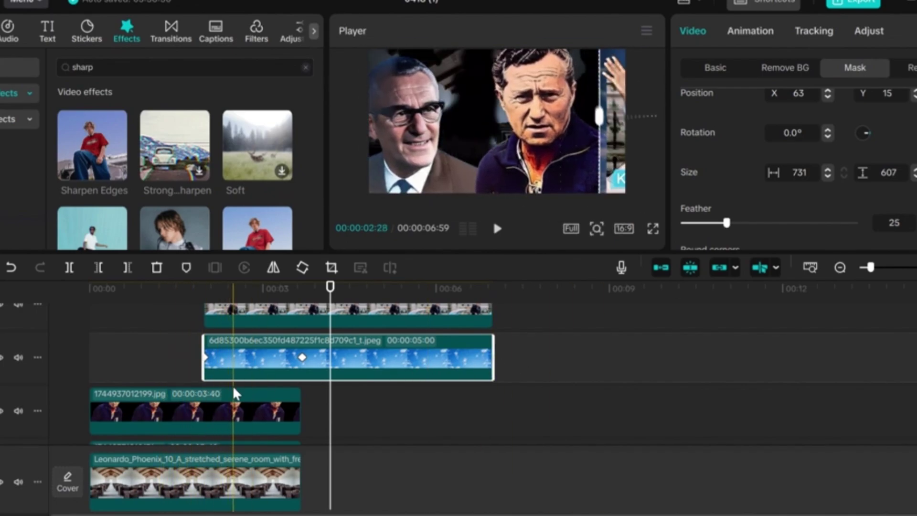
# Add a Rectangle mask to the second scene's street background, Compound clip3.
pyautogui.scroll(2, 325, 409)
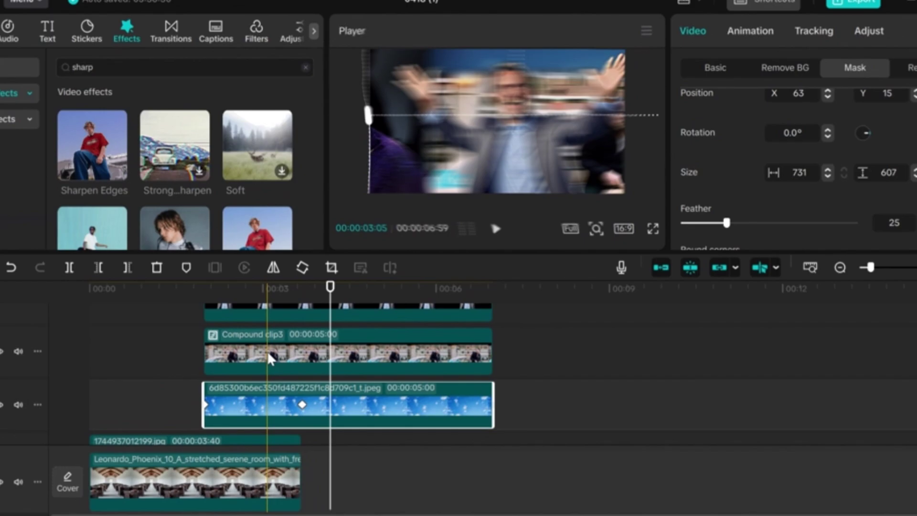
pyautogui.click(268, 354)
pyautogui.scroll(3, 813, 186)
pyautogui.click(734, 137)
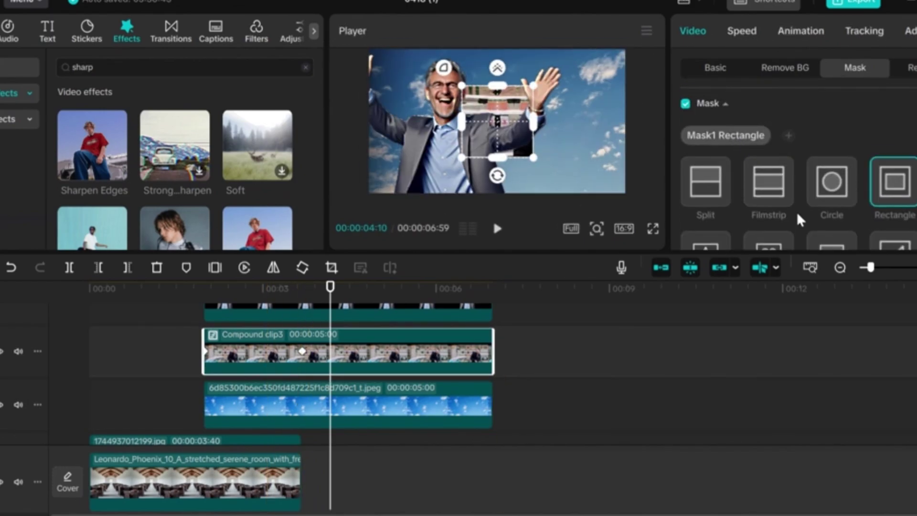
pyautogui.scroll(-2, 797, 211)
pyautogui.scroll(2, 796, 211)
pyautogui.click(788, 136)
pyautogui.scroll(-3, 783, 144)
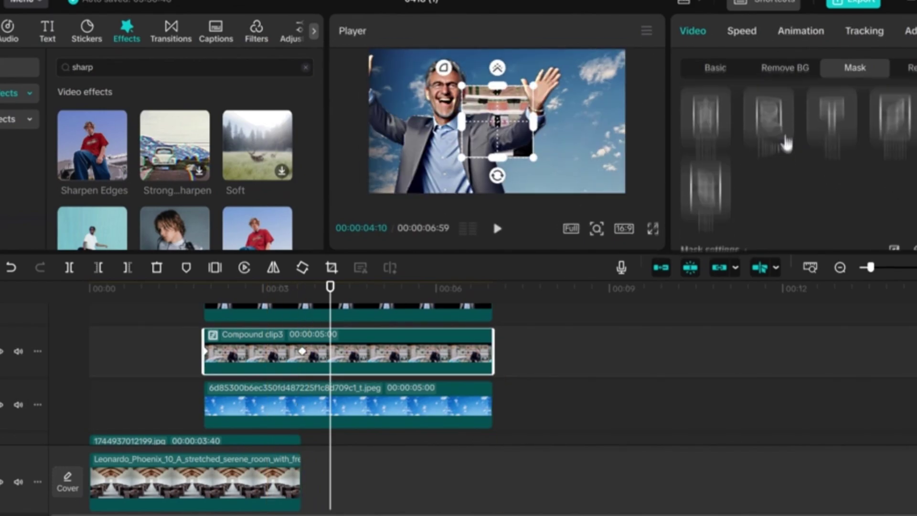
# Enlarge the street background's mask to 2785 by 2091 and set its feather to 40.
pyautogui.moveTo(539, 163); pyautogui.dragTo(632, 283)
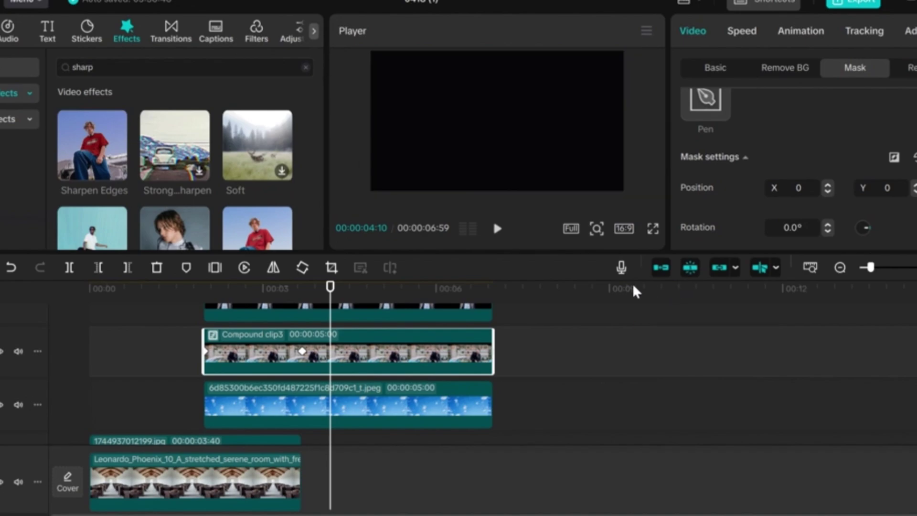
pyautogui.scroll(-3, 705, 214)
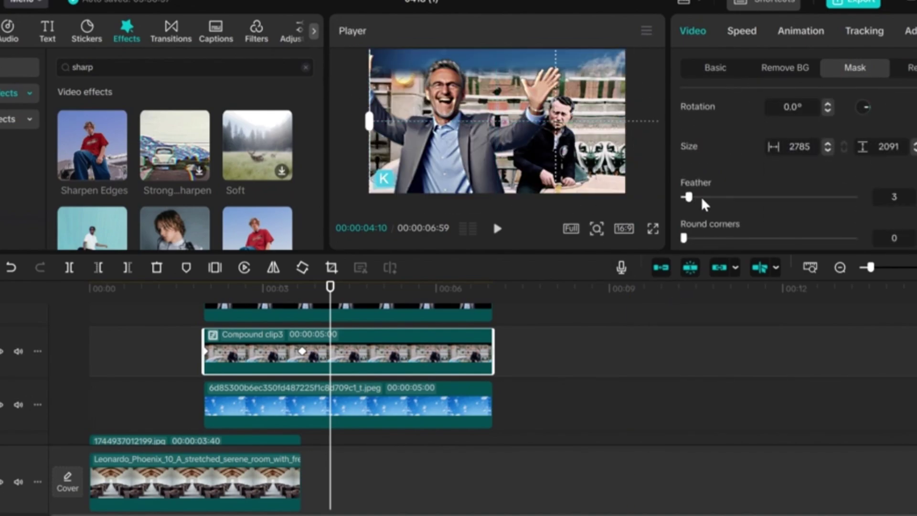
pyautogui.moveTo(737, 200)
pyautogui.mouseDown()
pyautogui.moveTo(786, 198)
pyautogui.moveTo(754, 198)
pyautogui.mouseUp()
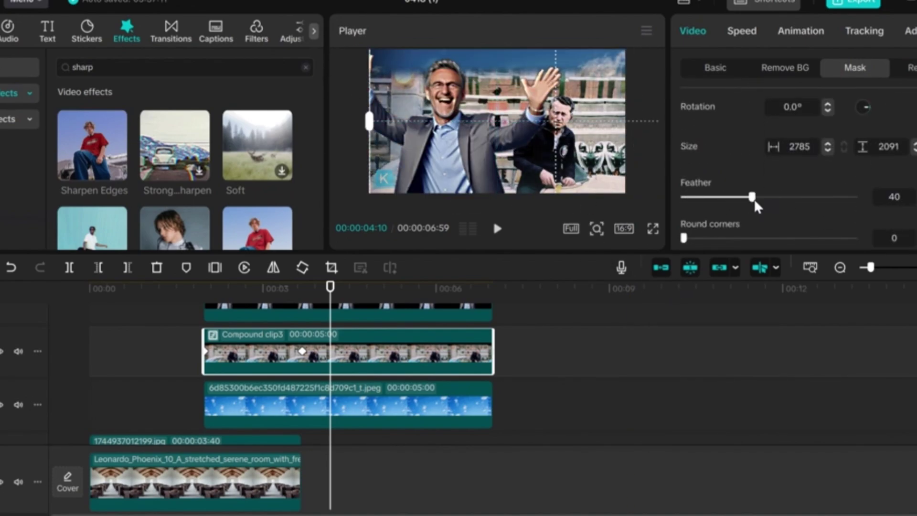
# Place the green-screen falling-money video on a new track above Compound clip2, starting shortly after 3 seconds.
pyautogui.click(157, 385)
pyautogui.scroll(-3, 277, 405)
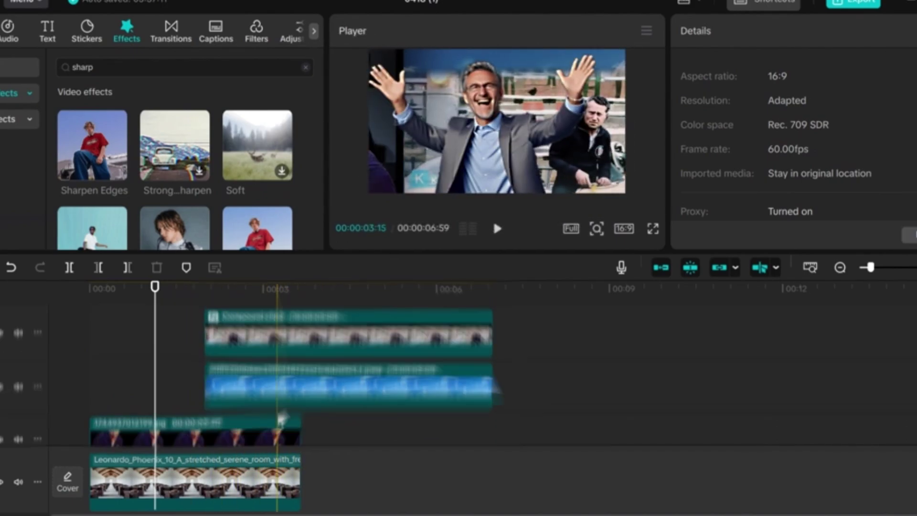
pyautogui.click(269, 390)
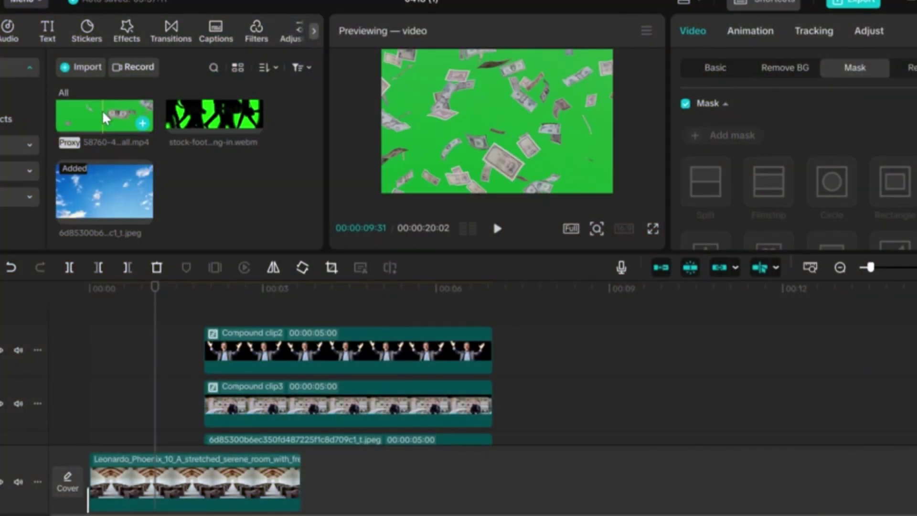
pyautogui.moveTo(105, 116); pyautogui.dragTo(308, 352)
pyautogui.click(351, 342)
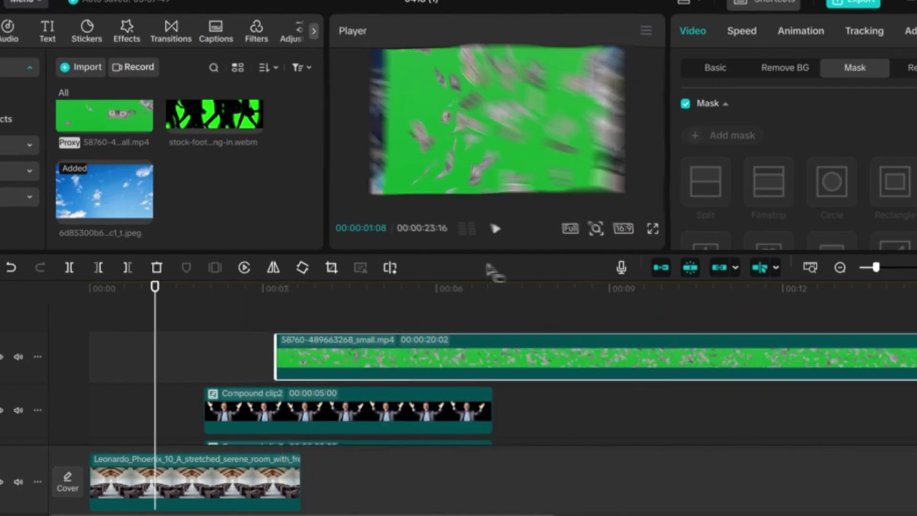
# Remove the money video's green background with Chroma key, picking the green colour and setting the intensity to 49.
pyautogui.click(754, 67)
pyautogui.scroll(-3, 726, 128)
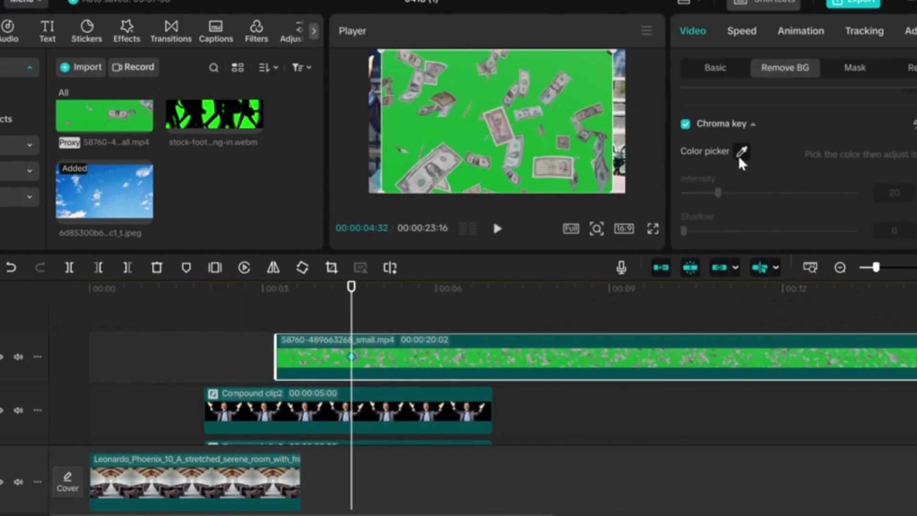
pyautogui.click(591, 77)
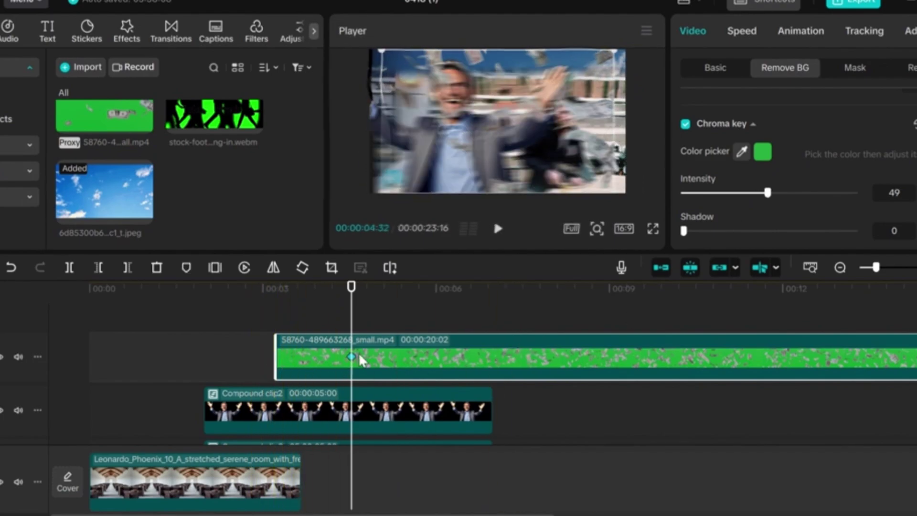
# Move the money video to start at about 3 seconds and trim its end to match the second scene.
pyautogui.moveTo(319, 366); pyautogui.dragTo(308, 365)
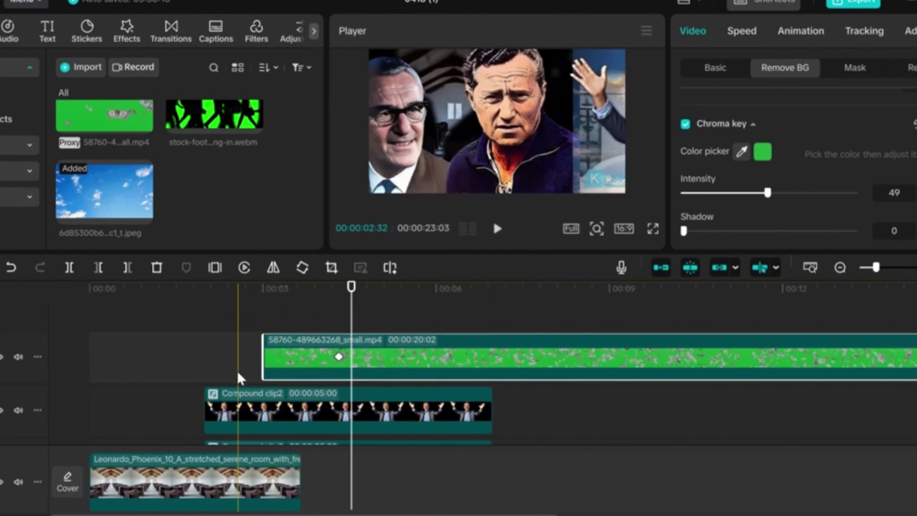
pyautogui.press('w')
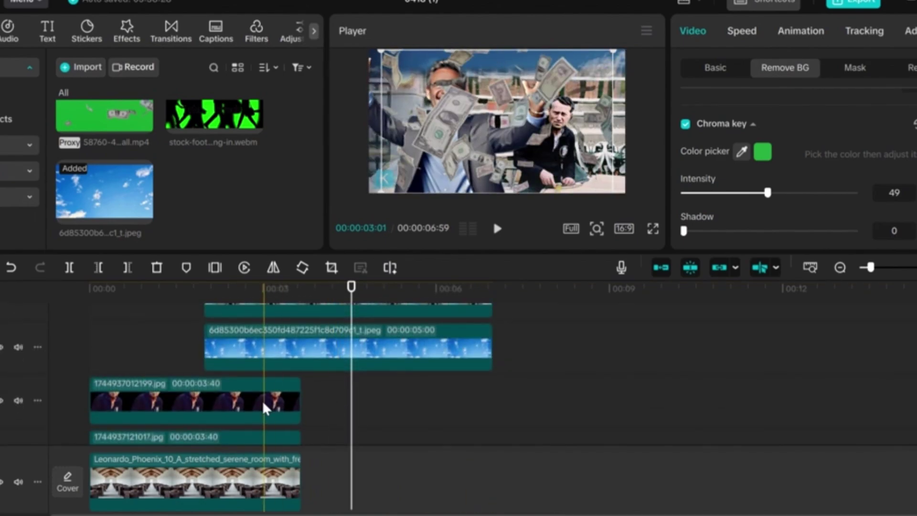
pyautogui.click(261, 392)
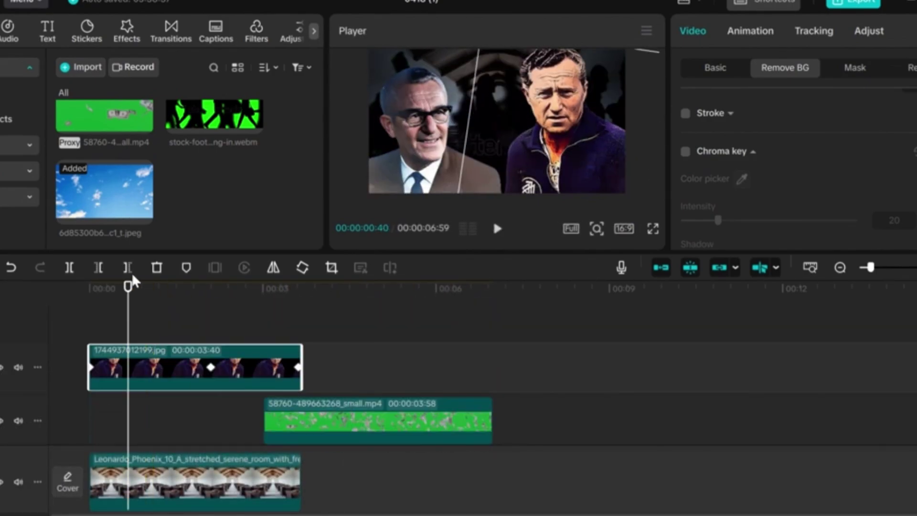
# Search the effects for "wide" and add the Wide Angle effect across the full length of the video.
pyautogui.click(126, 28)
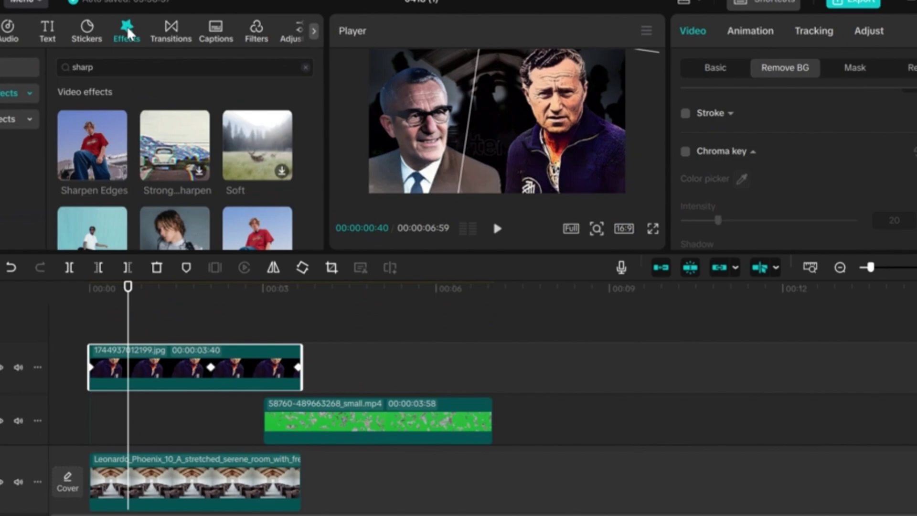
pyautogui.click(60, 68)
pyautogui.write('wide')
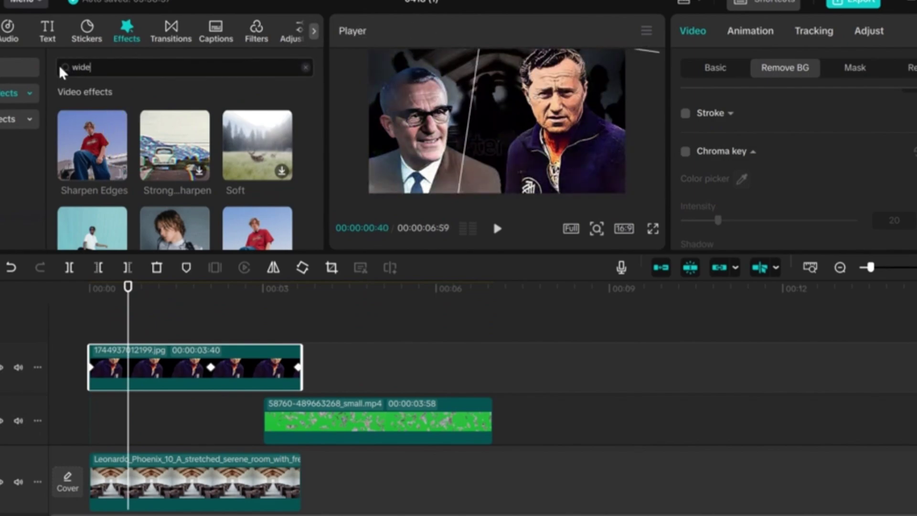
pyautogui.press('Return')
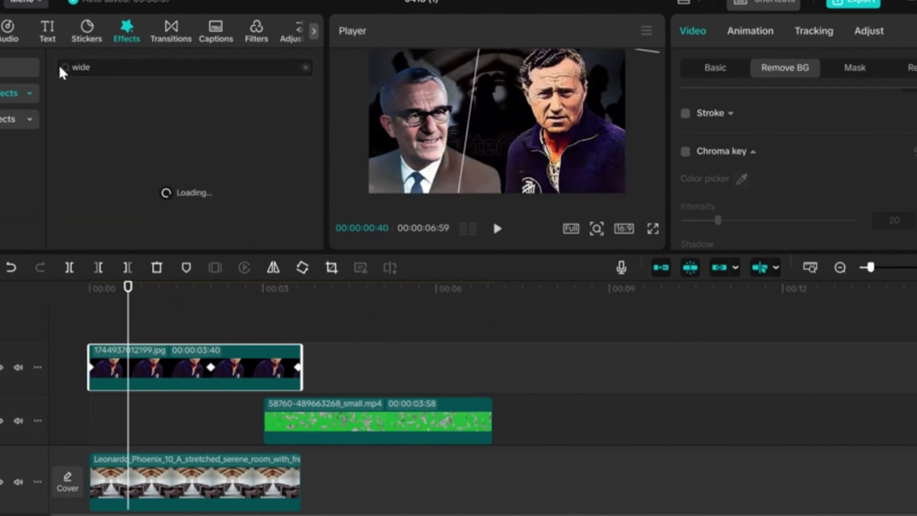
pyautogui.moveTo(92, 143); pyautogui.dragTo(110, 352)
pyautogui.moveTo(258, 352); pyautogui.dragTo(494, 352)
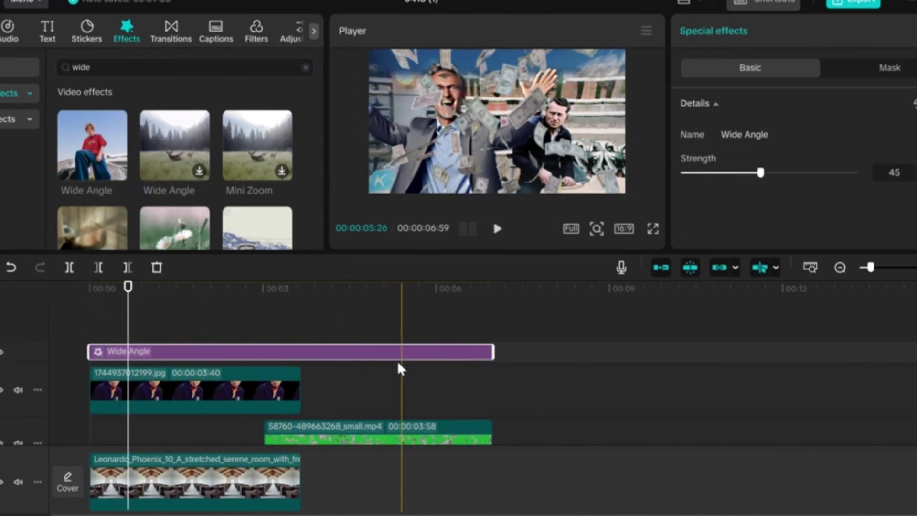
# Search the effects for "hazy" and add the Hazy effect across the full length of the video.
pyautogui.doubleClick(73, 63)
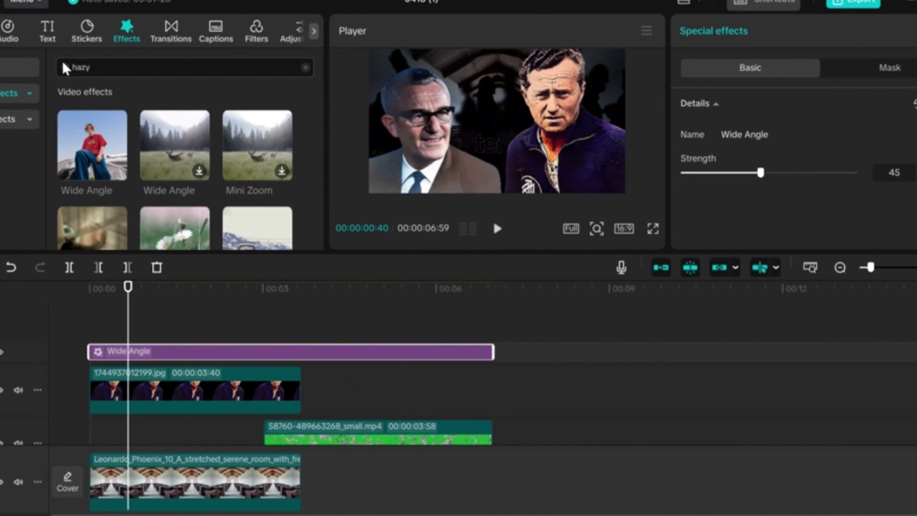
pyautogui.press('Return')
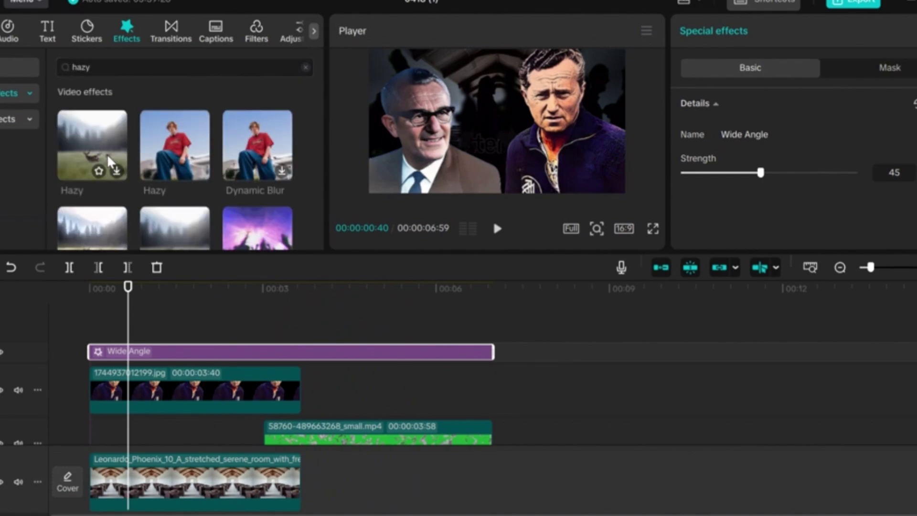
pyautogui.moveTo(92, 143); pyautogui.dragTo(127, 352)
pyautogui.moveTo(262, 351); pyautogui.dragTo(493, 352)
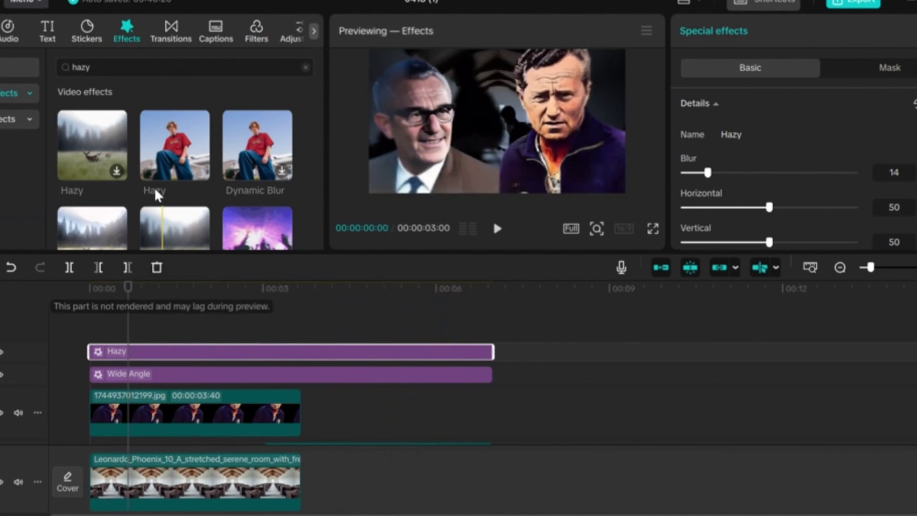
# Find the Soft effect, apply it across the full length of the video, and set its soft light to 30.
pyautogui.click(67, 71)
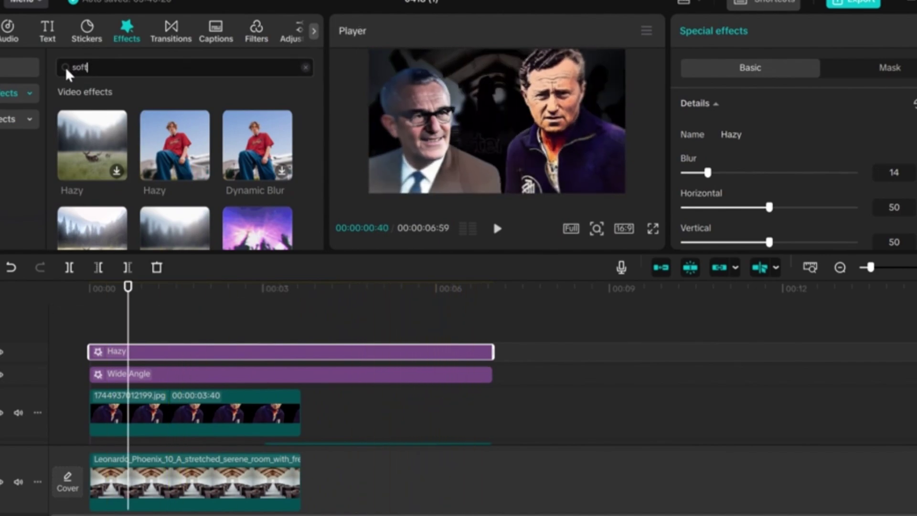
pyautogui.press('Return')
pyautogui.moveTo(175, 143); pyautogui.dragTo(87, 325)
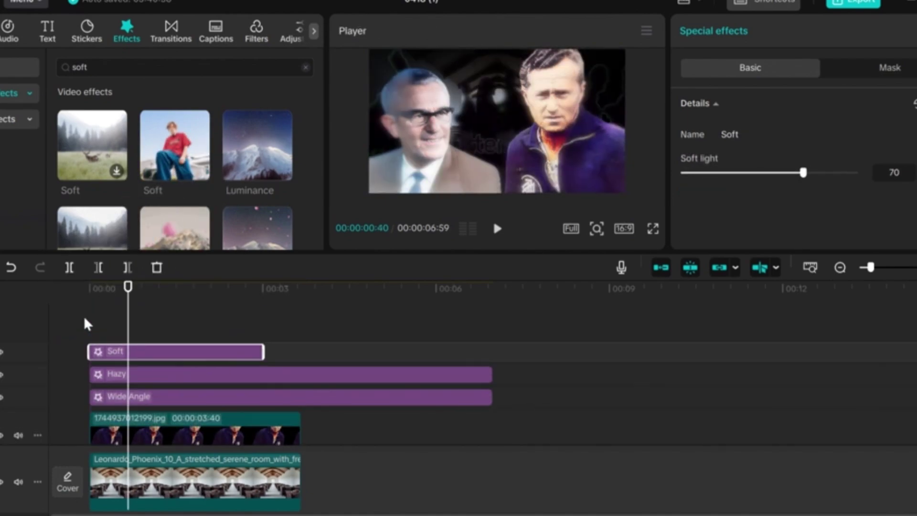
pyautogui.moveTo(264, 351); pyautogui.dragTo(493, 353)
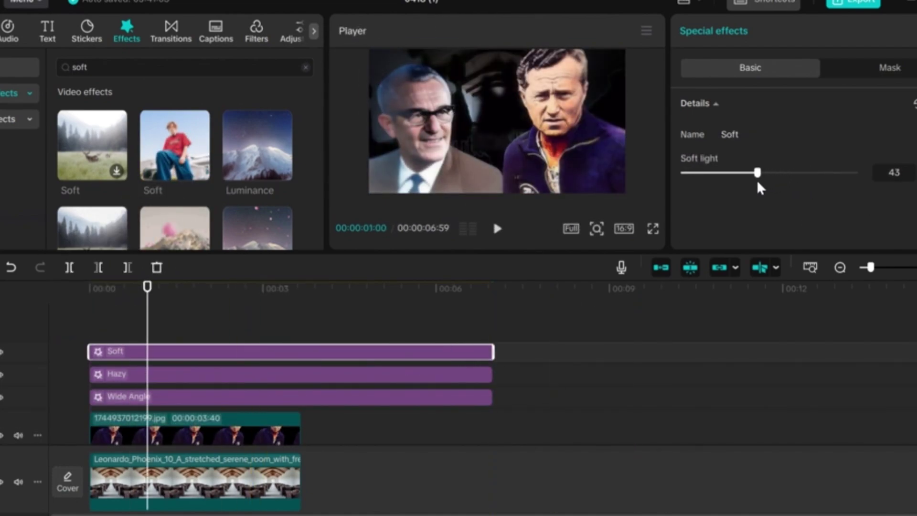
pyautogui.moveTo(756, 180); pyautogui.dragTo(737, 179)
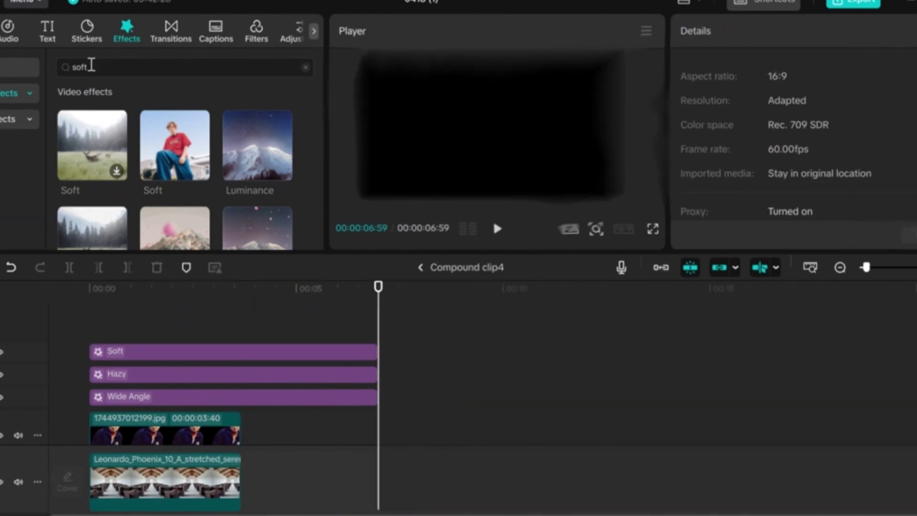
# Add the trending Vignette effect above the other effects and extend it across all of Compound clip4.
pyautogui.moveTo(90, 66); pyautogui.dragTo(57, 67)
pyautogui.write('vig')
pyautogui.click(30, 94)
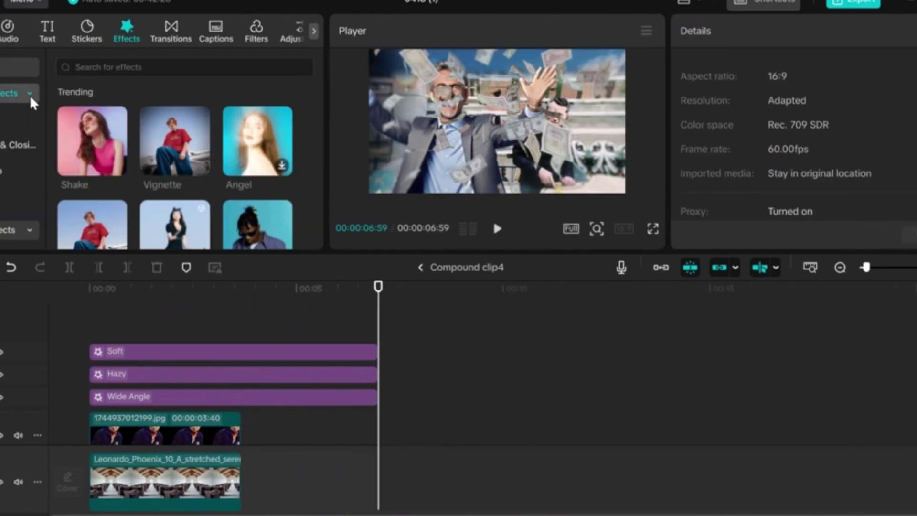
pyautogui.moveTo(175, 141); pyautogui.dragTo(96, 336)
pyautogui.moveTo(213, 352); pyautogui.dragTo(375, 338)
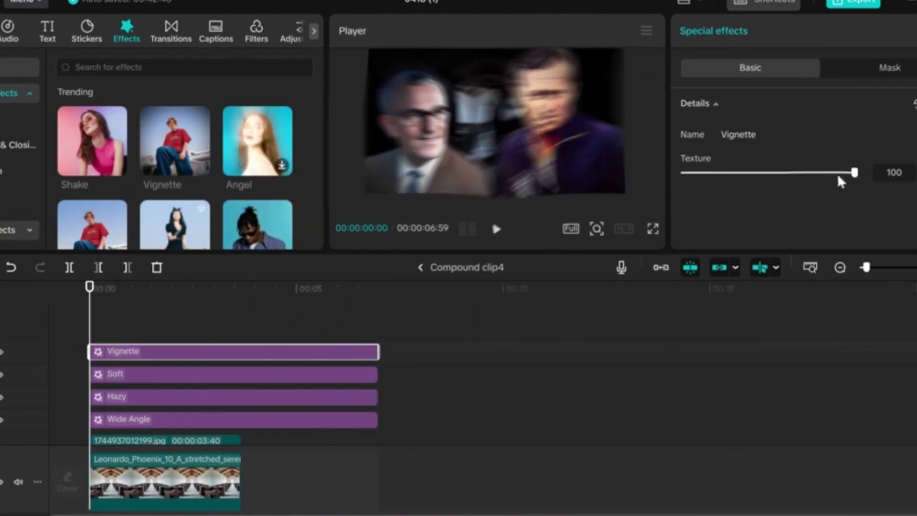
# Lower the Vignette's texture to 14, check the second scene at 5 seconds, and raise the texture slightly.
pyautogui.moveTo(854, 173); pyautogui.dragTo(707, 207)
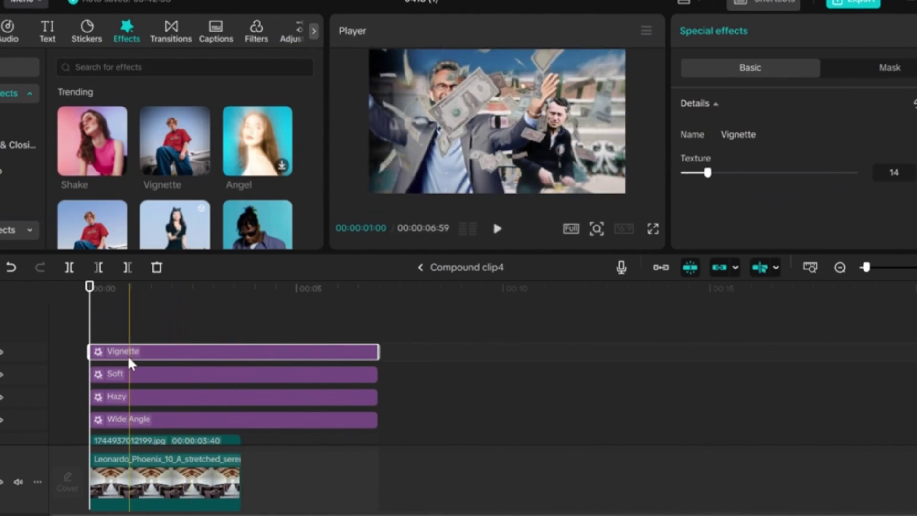
pyautogui.click(302, 357)
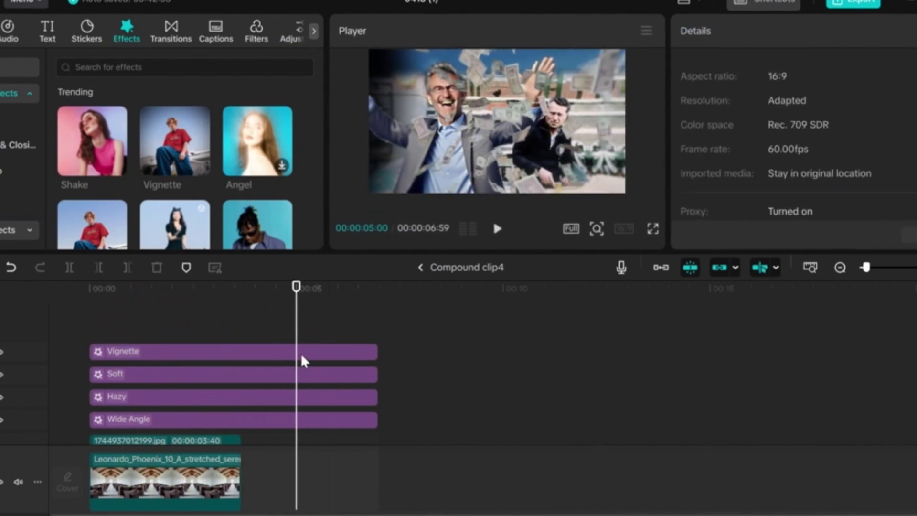
pyautogui.moveTo(709, 174); pyautogui.dragTo(747, 172)
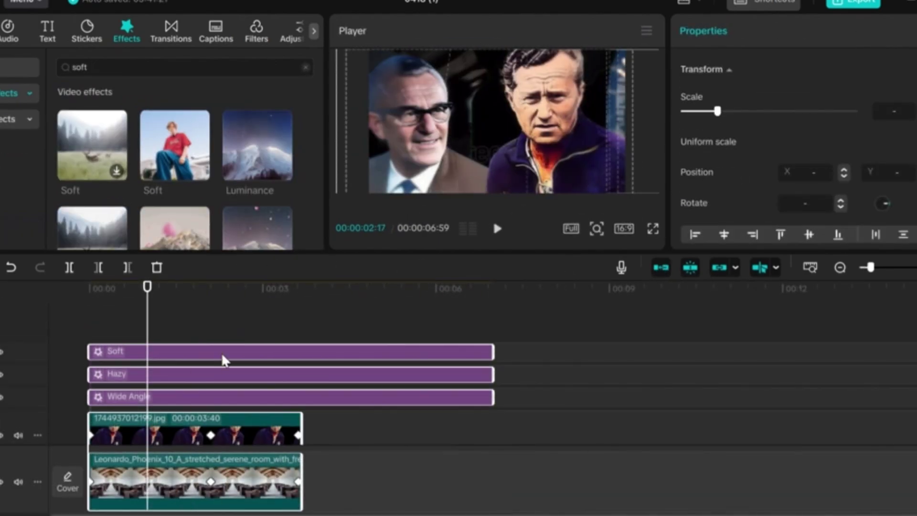
# Combine all clips and effects into one compound clip and enable Motion blur with blur 50 and blend 40.
pyautogui.hotkey('alt', 'g')
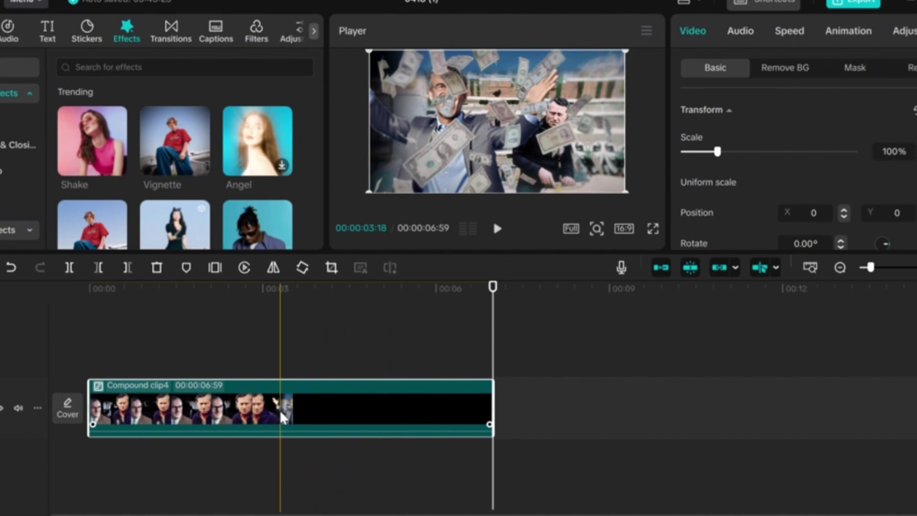
pyautogui.scroll(-10, 768, 176)
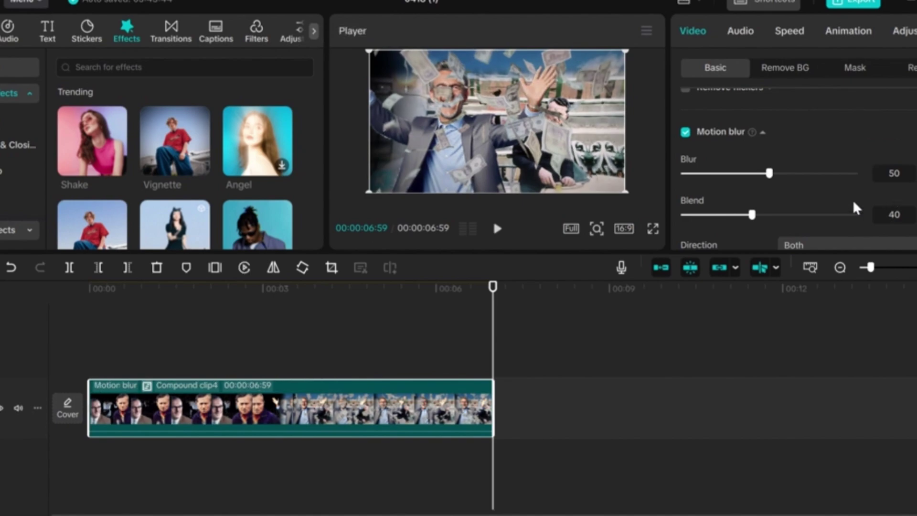
# Preview the motion-blurred compound clip from near its start and open the export settings.
pyautogui.click(140, 387)
pyautogui.click(117, 287)
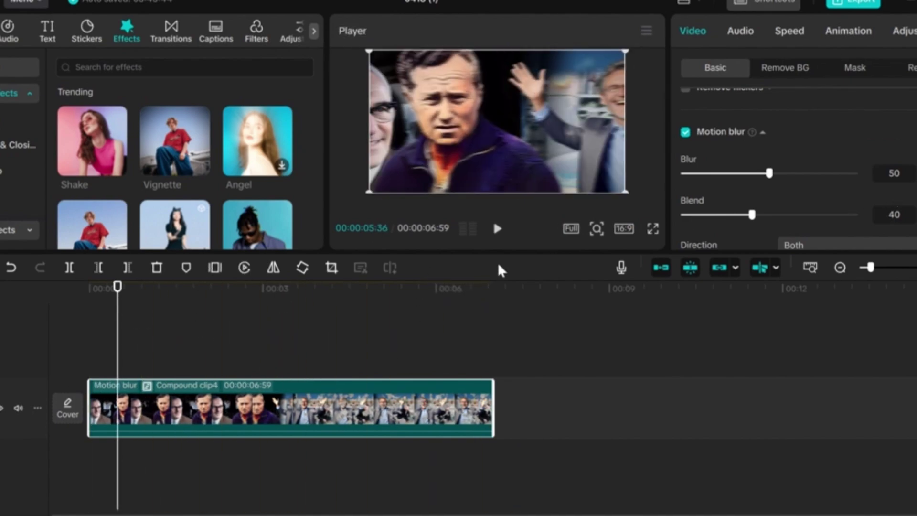
pyautogui.click(853, 3)
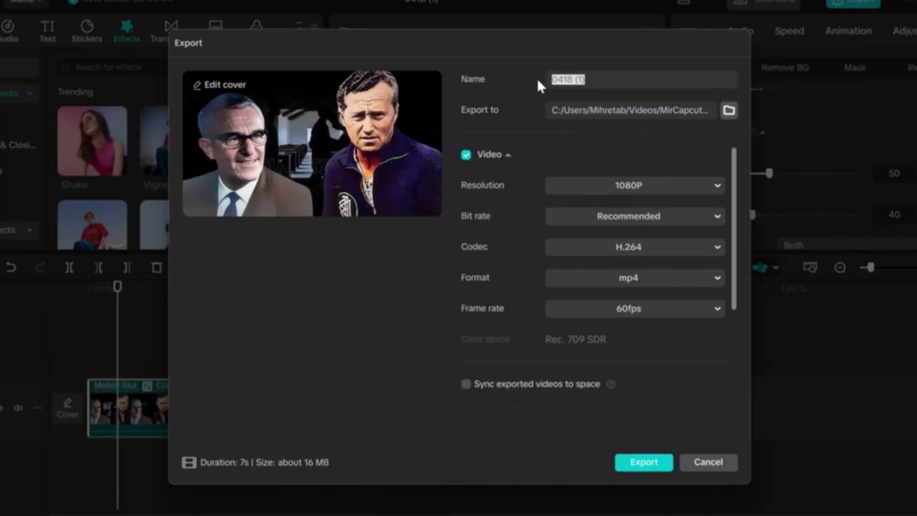